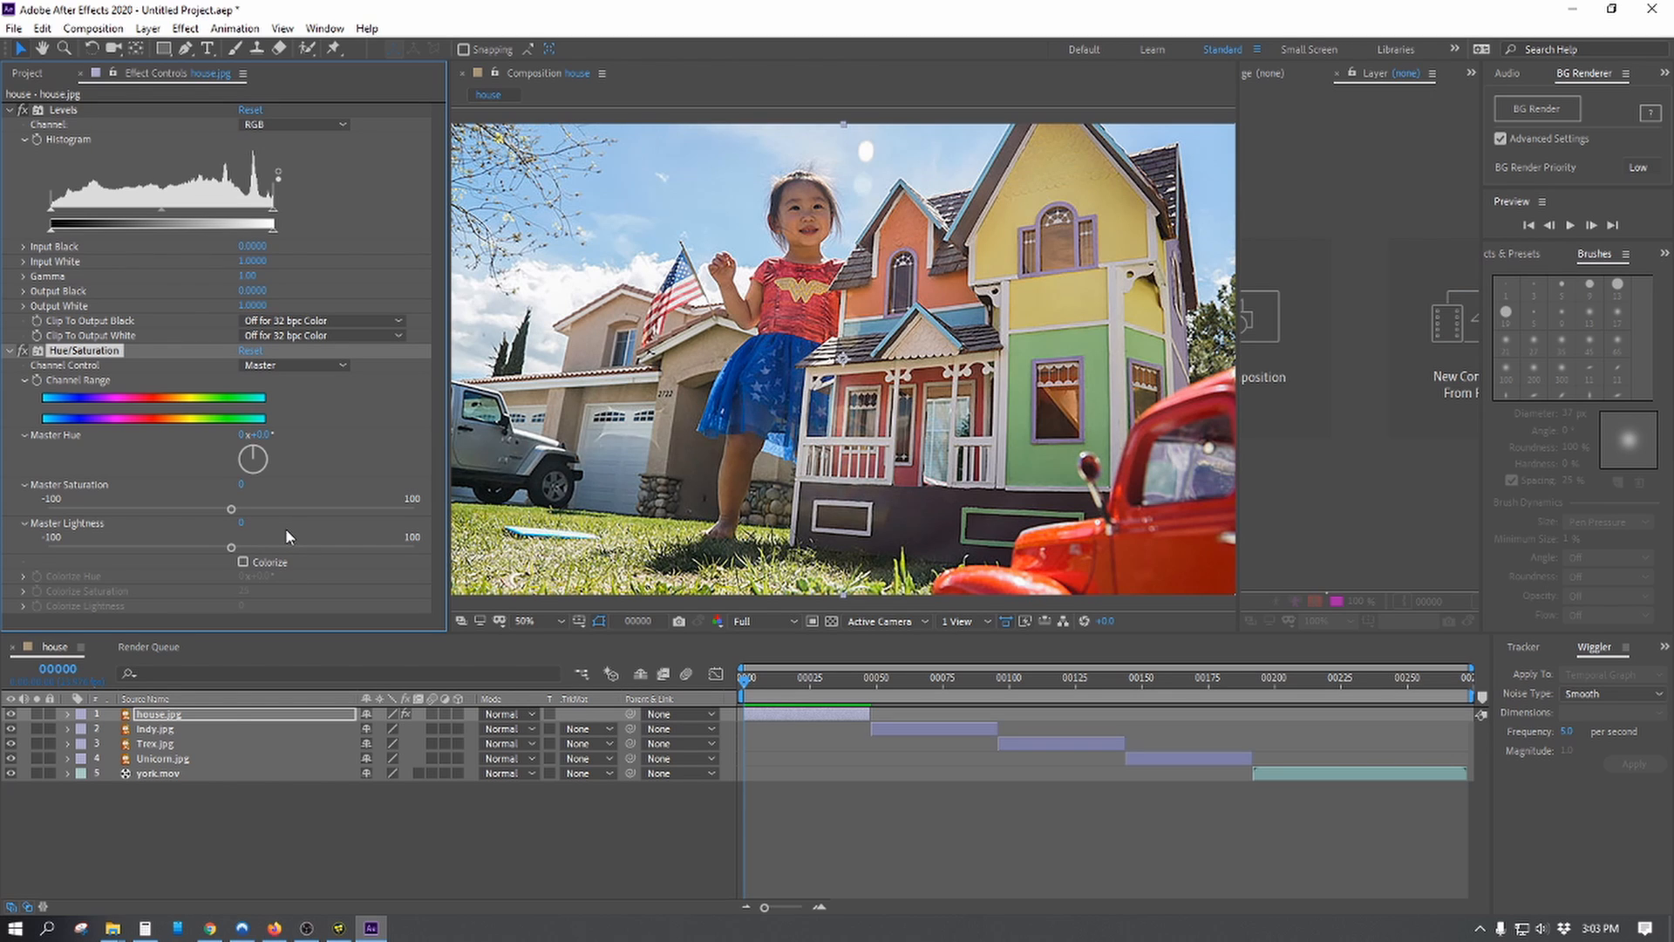
# - Add a Curves effect to the house.jpg layer
pyautogui.hotkey('ctrl', 'space')
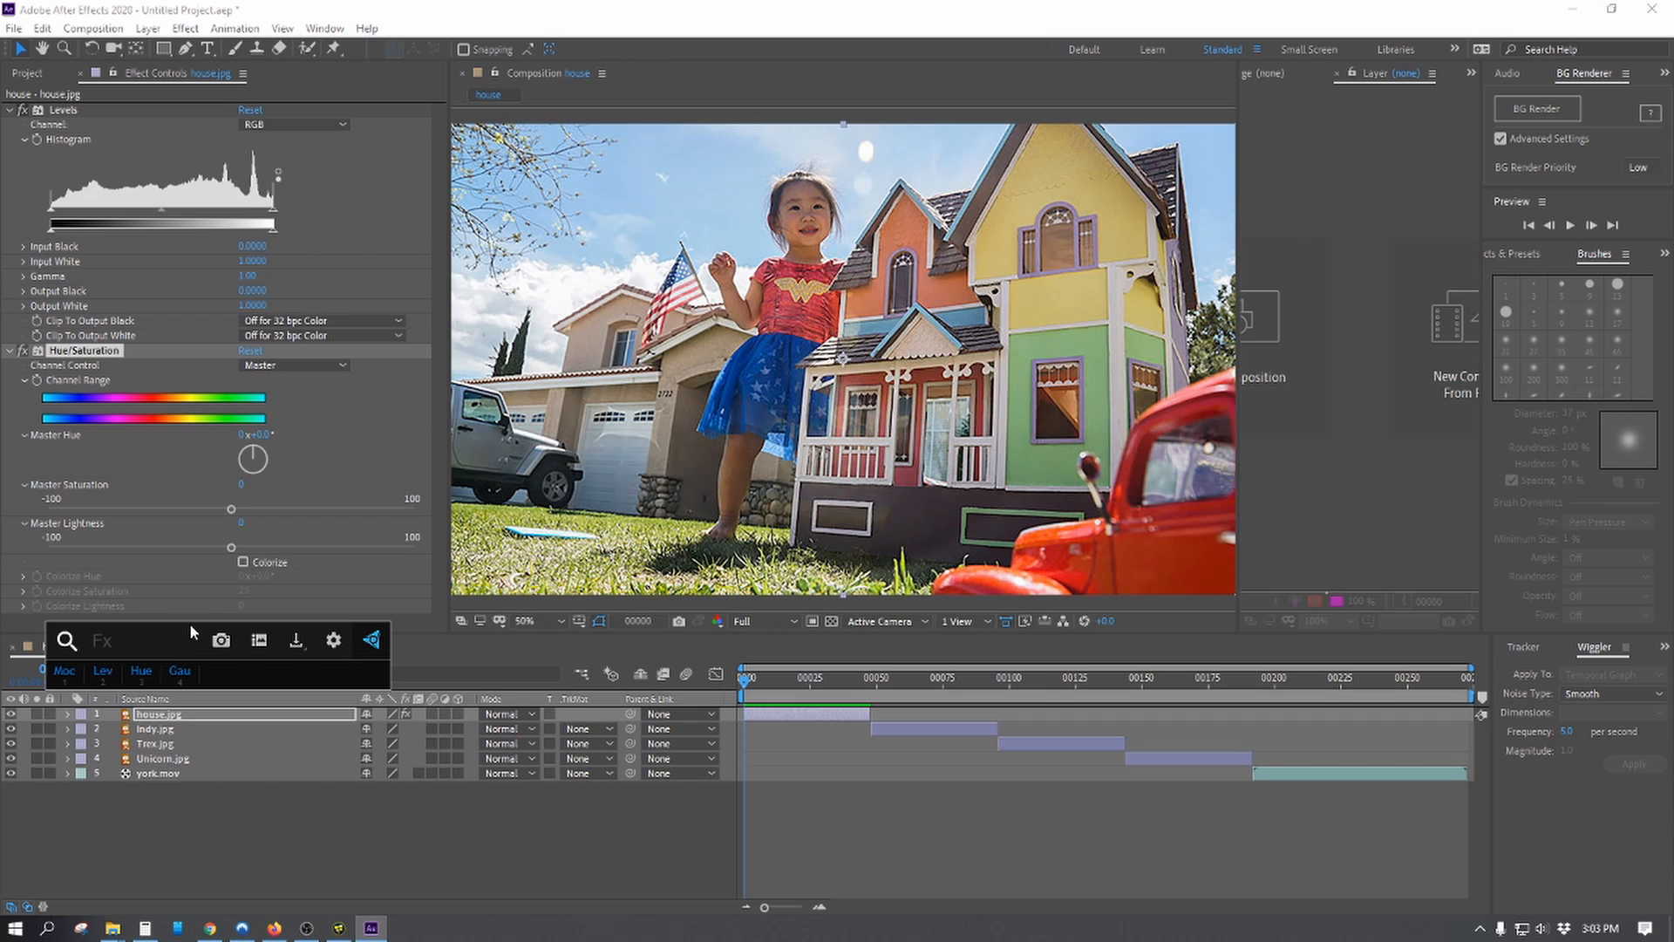
pyautogui.write('cu')
pyautogui.press('Return')
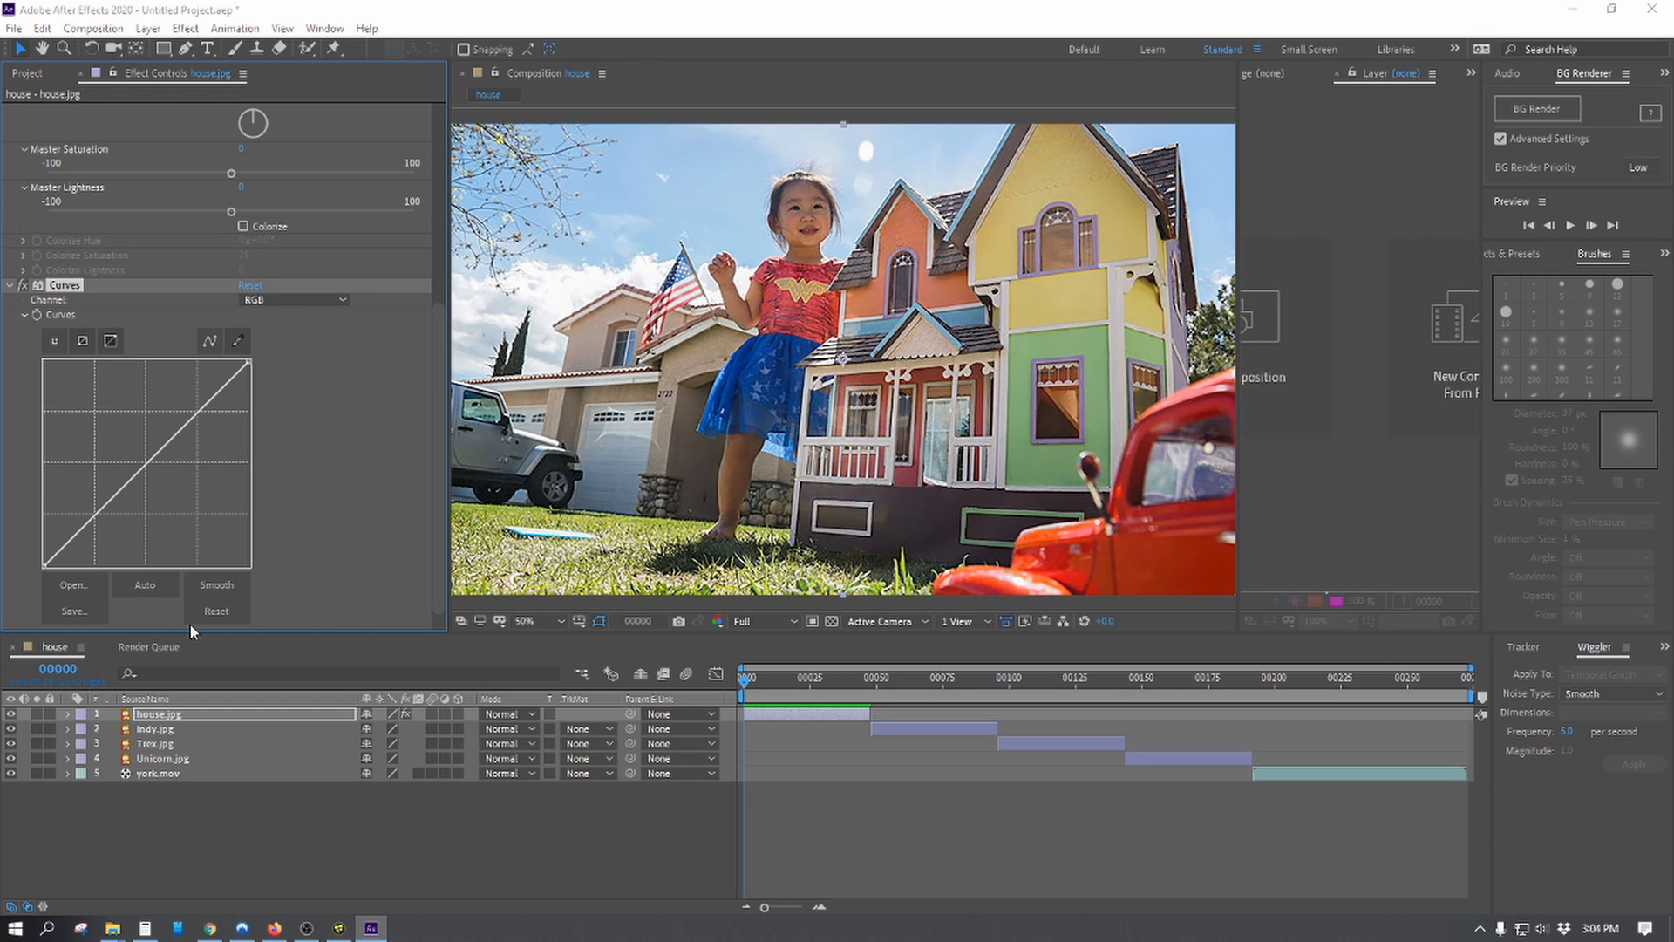
# - Search the effects for "color" and add Color Balance to the house.jpg layer
pyautogui.hotkey('ctrl', 'space')
pyautogui.write('color')
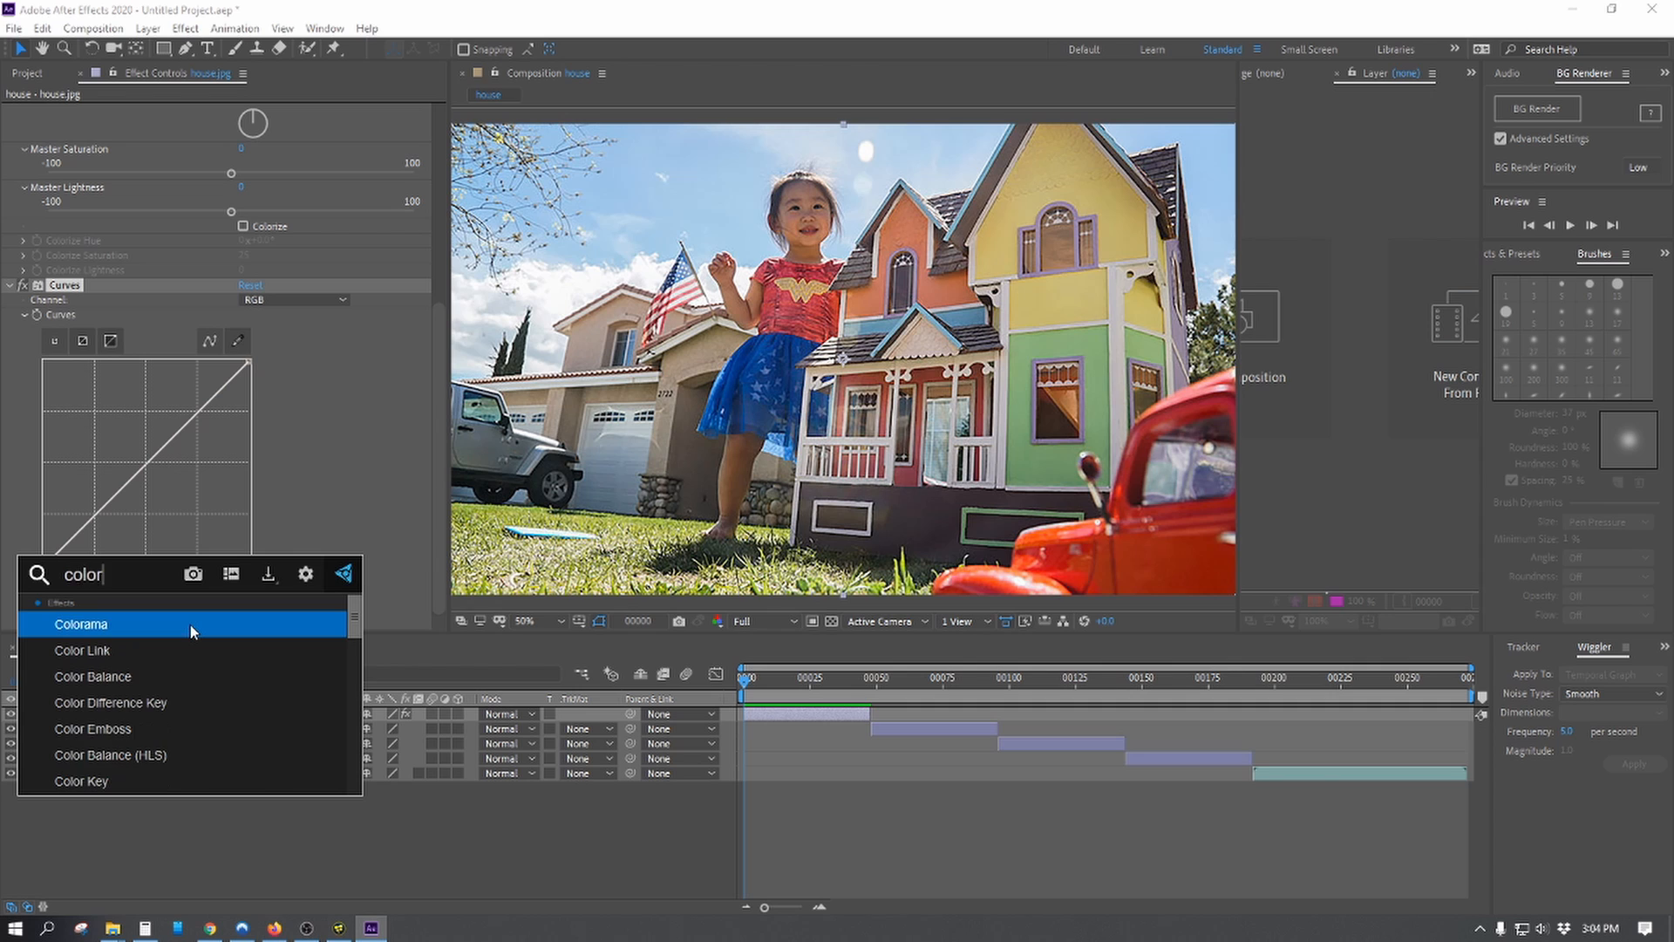
pyautogui.press('Down')
pyautogui.press('Down')
pyautogui.press('Down')
pyautogui.press('Up')
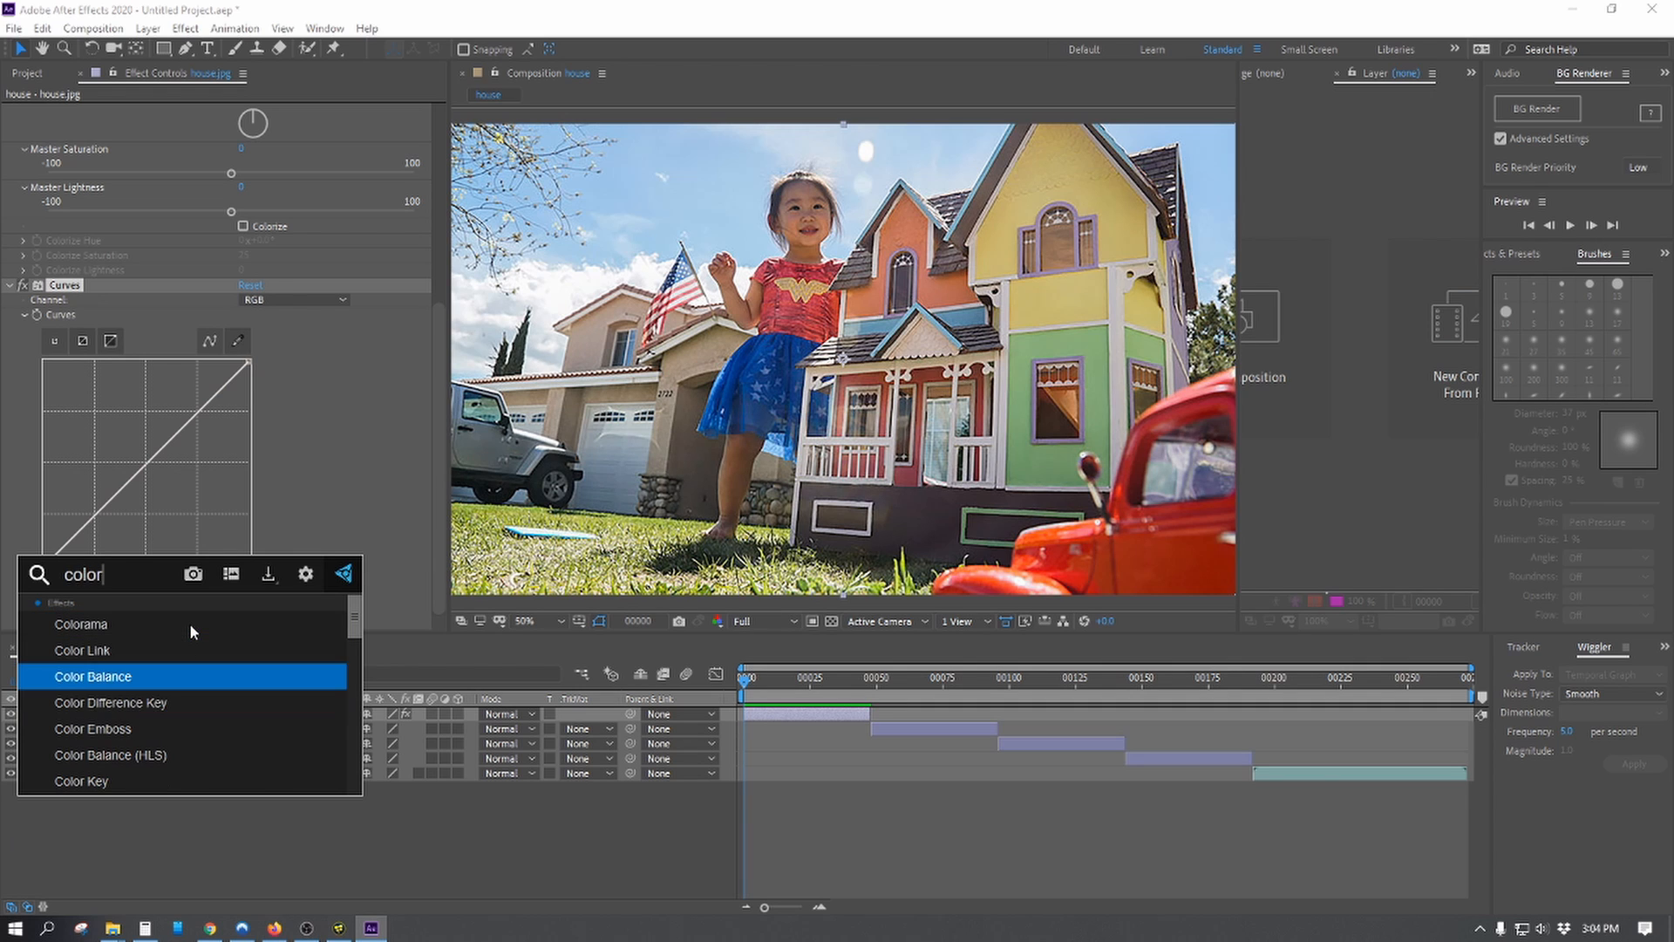
pyautogui.press('Return')
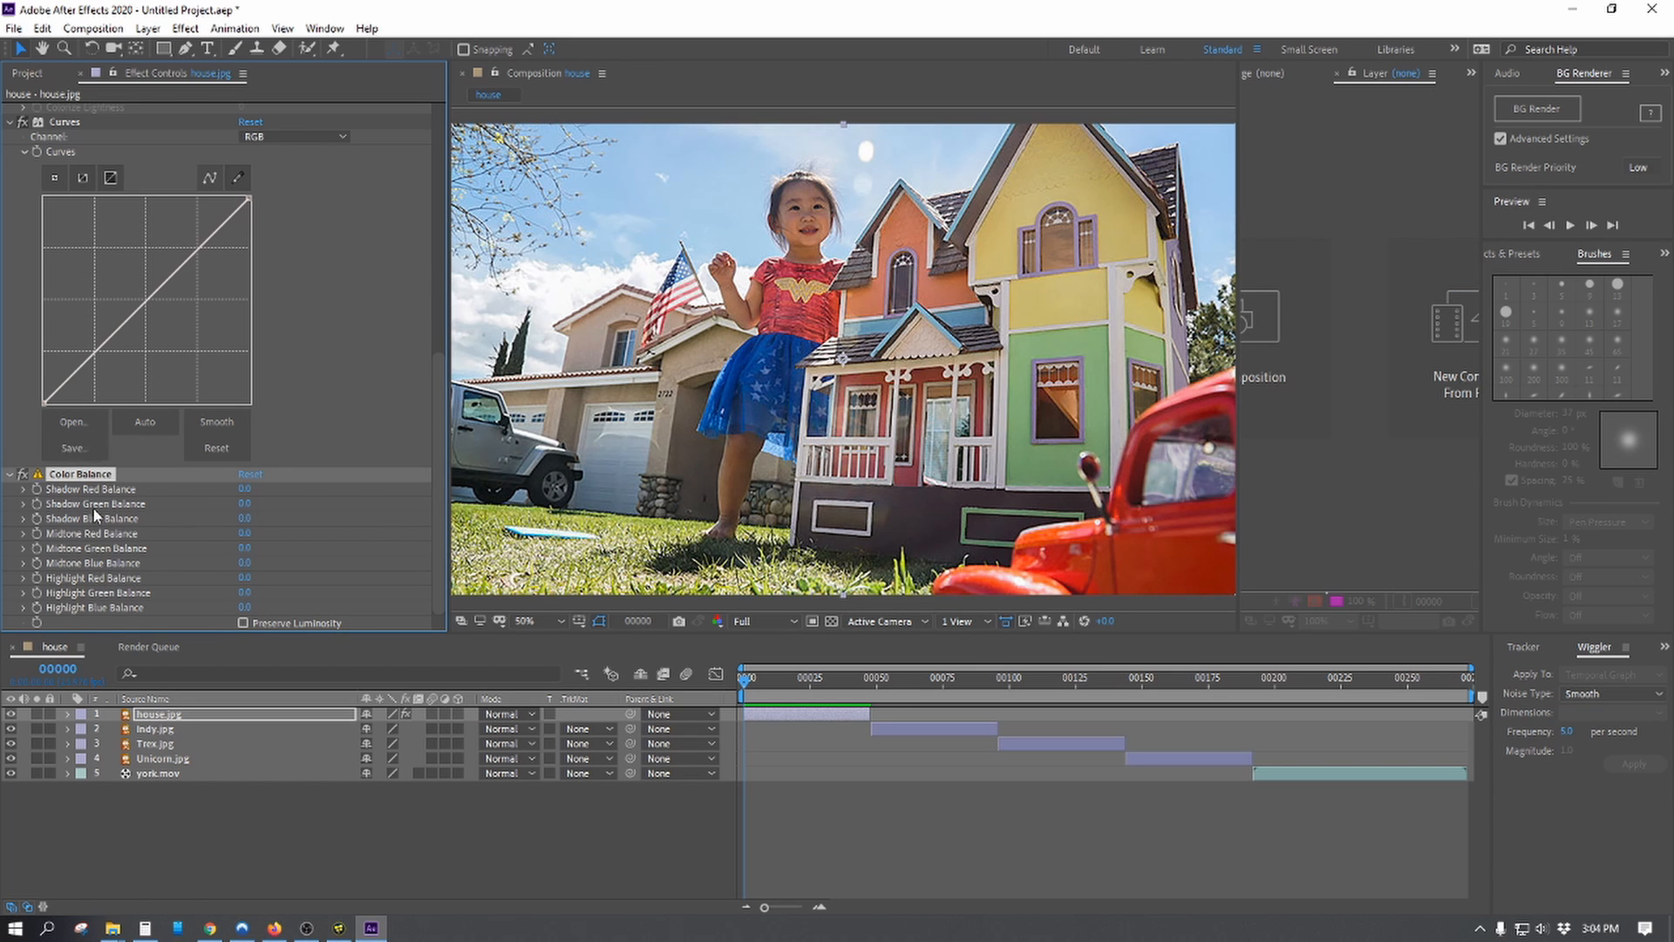
pyautogui.scroll(10, 128, 481)
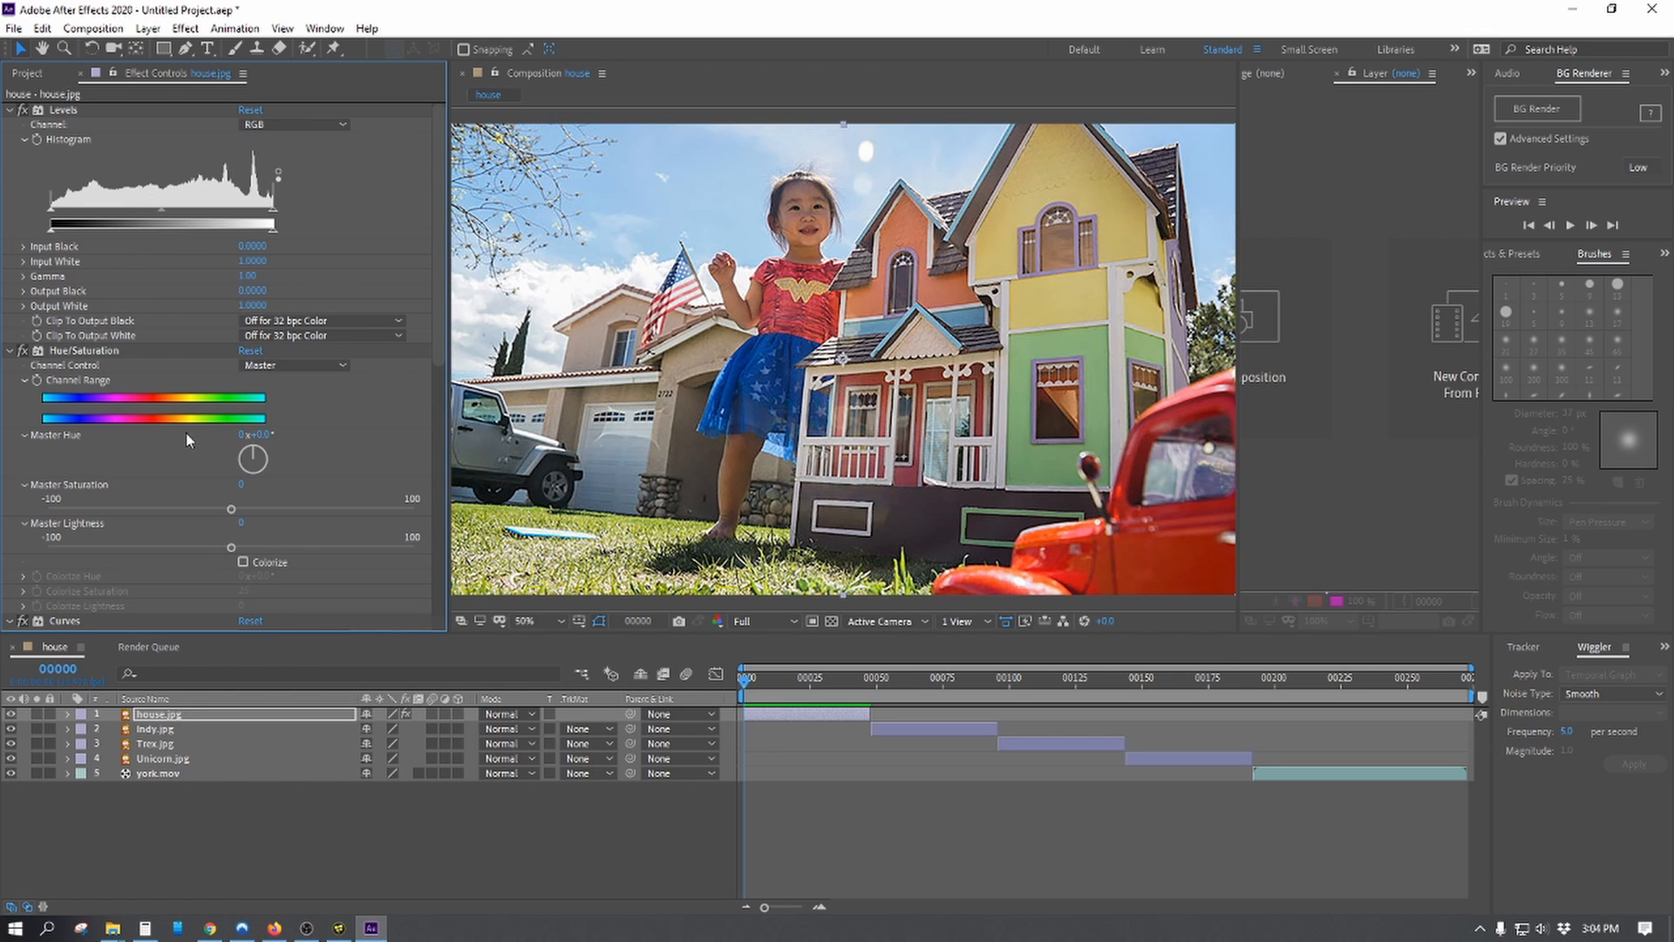
pyautogui.scroll(-10, 186, 432)
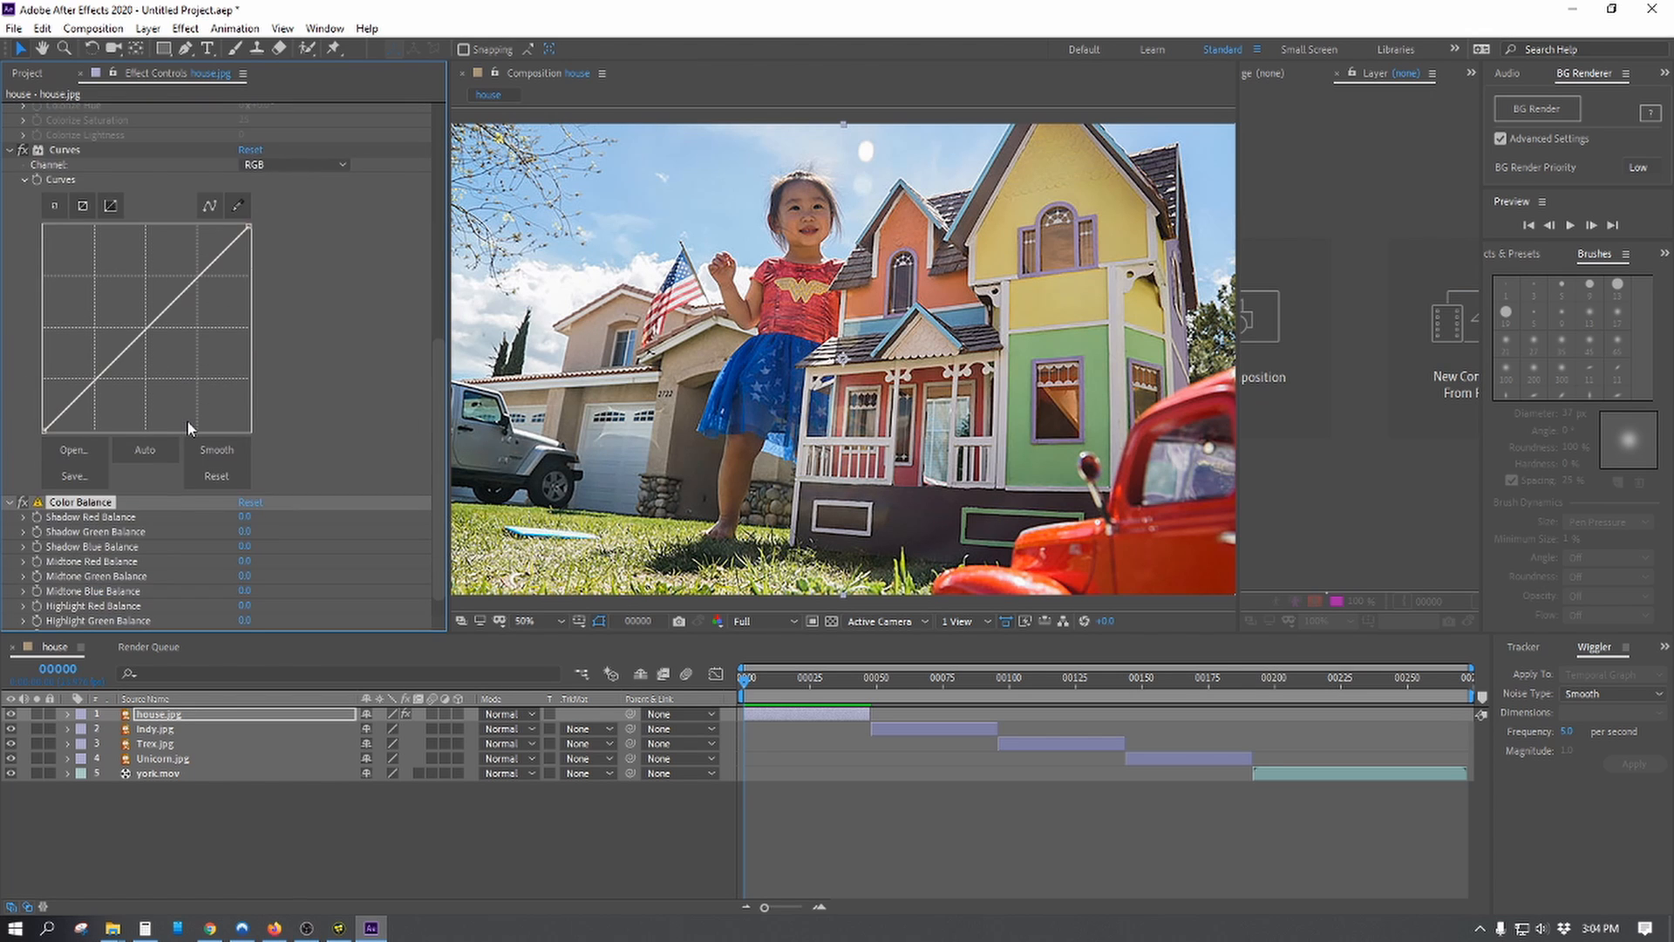
pyautogui.scroll(3, 187, 420)
pyautogui.scroll(2, 186, 420)
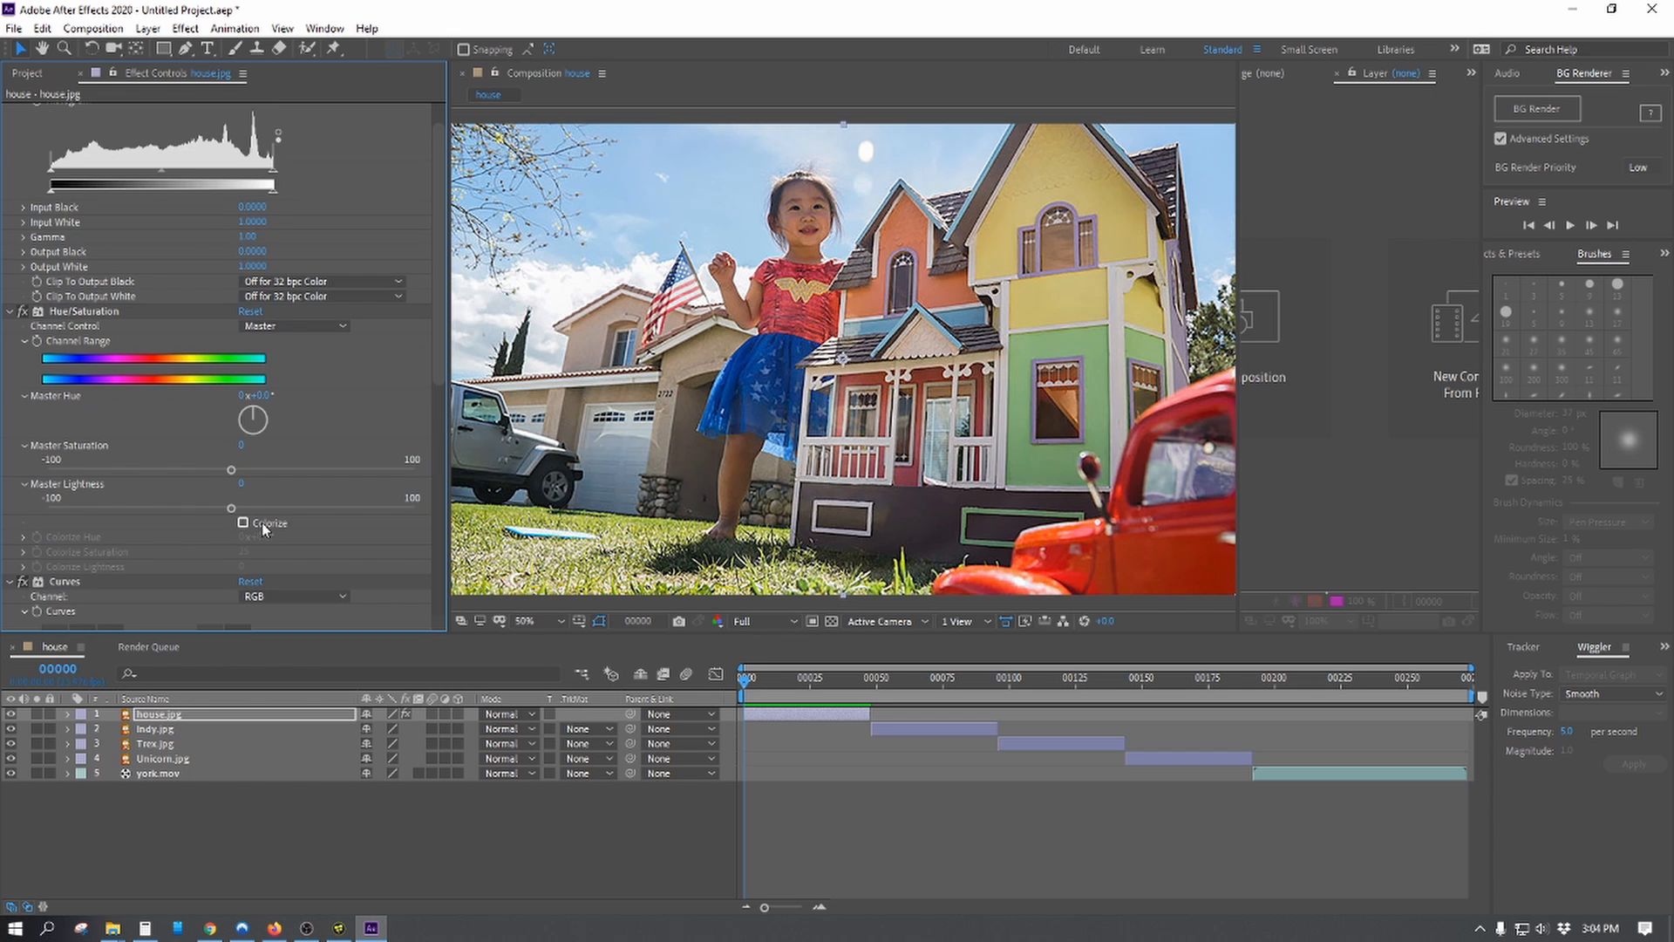
pyautogui.scroll(-5, 130, 411)
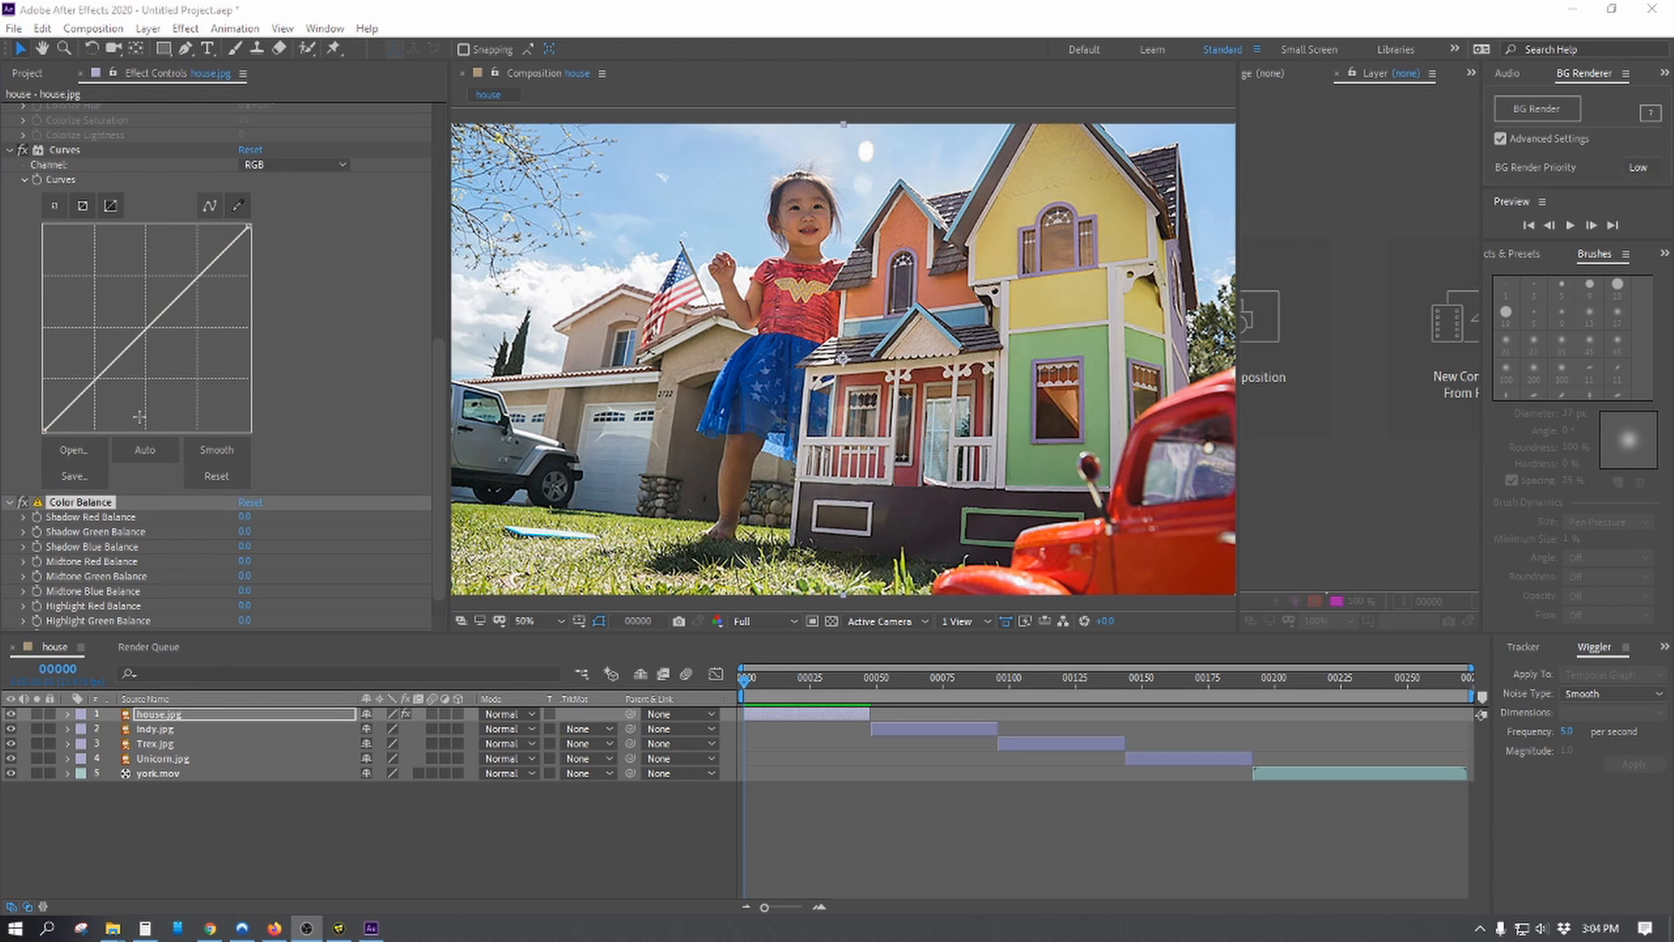
# - Switch to Fusion Studio, add a Color Corrector node fed by the house.jpg loader, and show it in the viewer
pyautogui.hotkey('alt', 'Tab')
pyautogui.hotkey('alt', 'Tab')
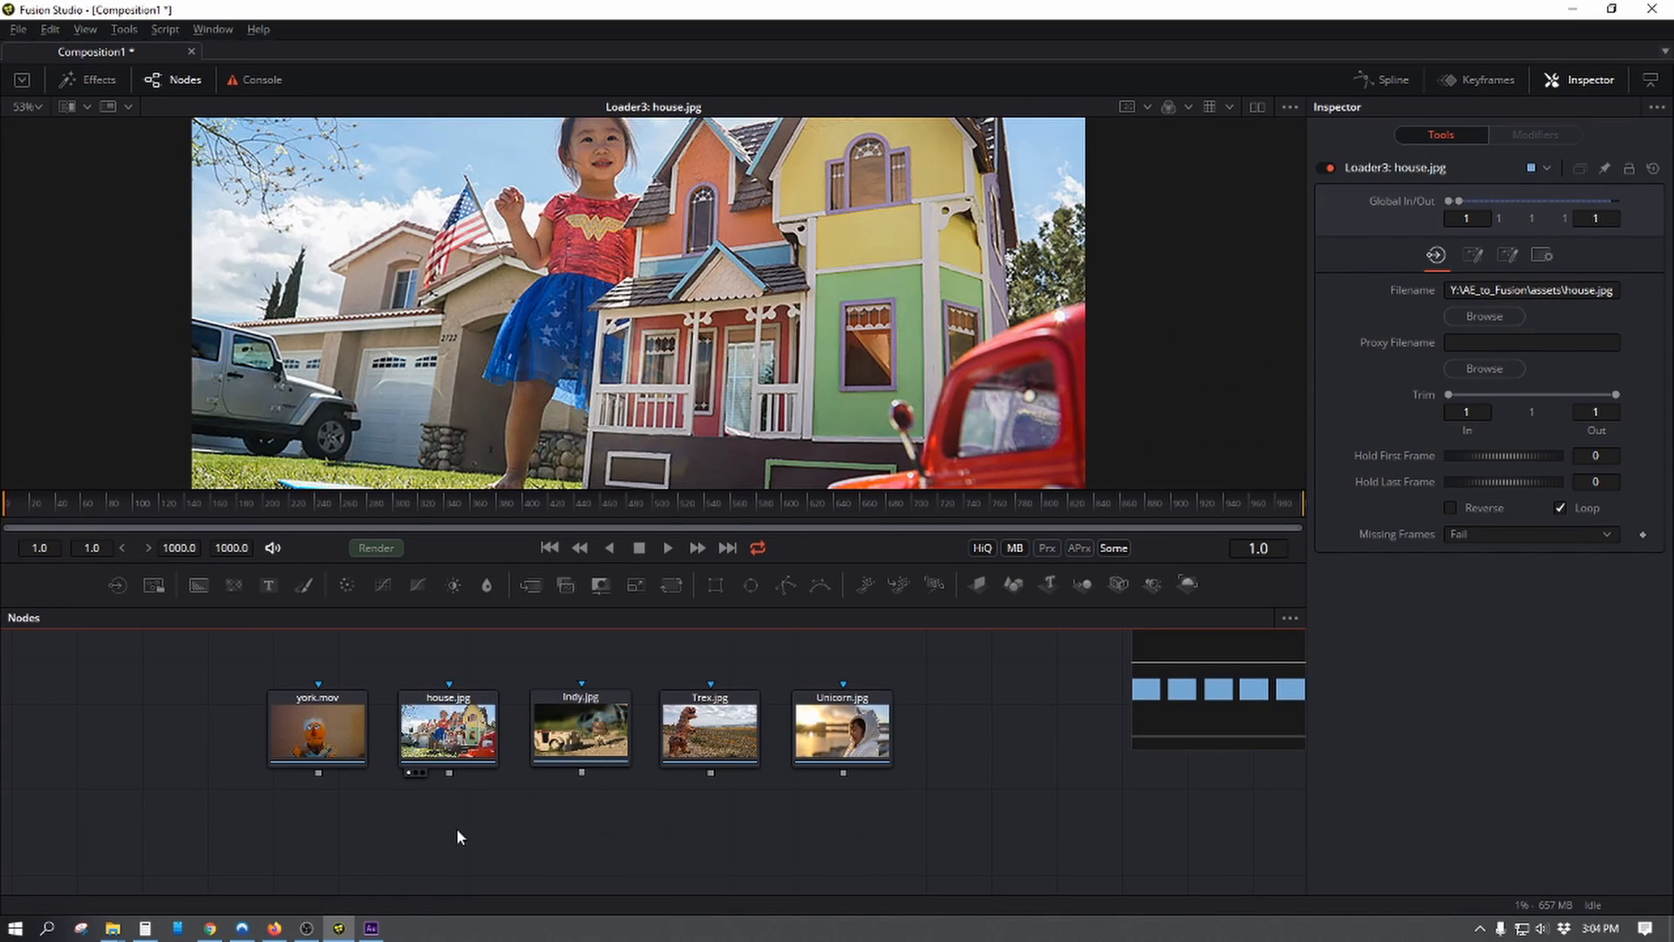
pyautogui.hotkey('ctrl', 'v')
pyautogui.moveTo(431, 812); pyautogui.dragTo(452, 771)
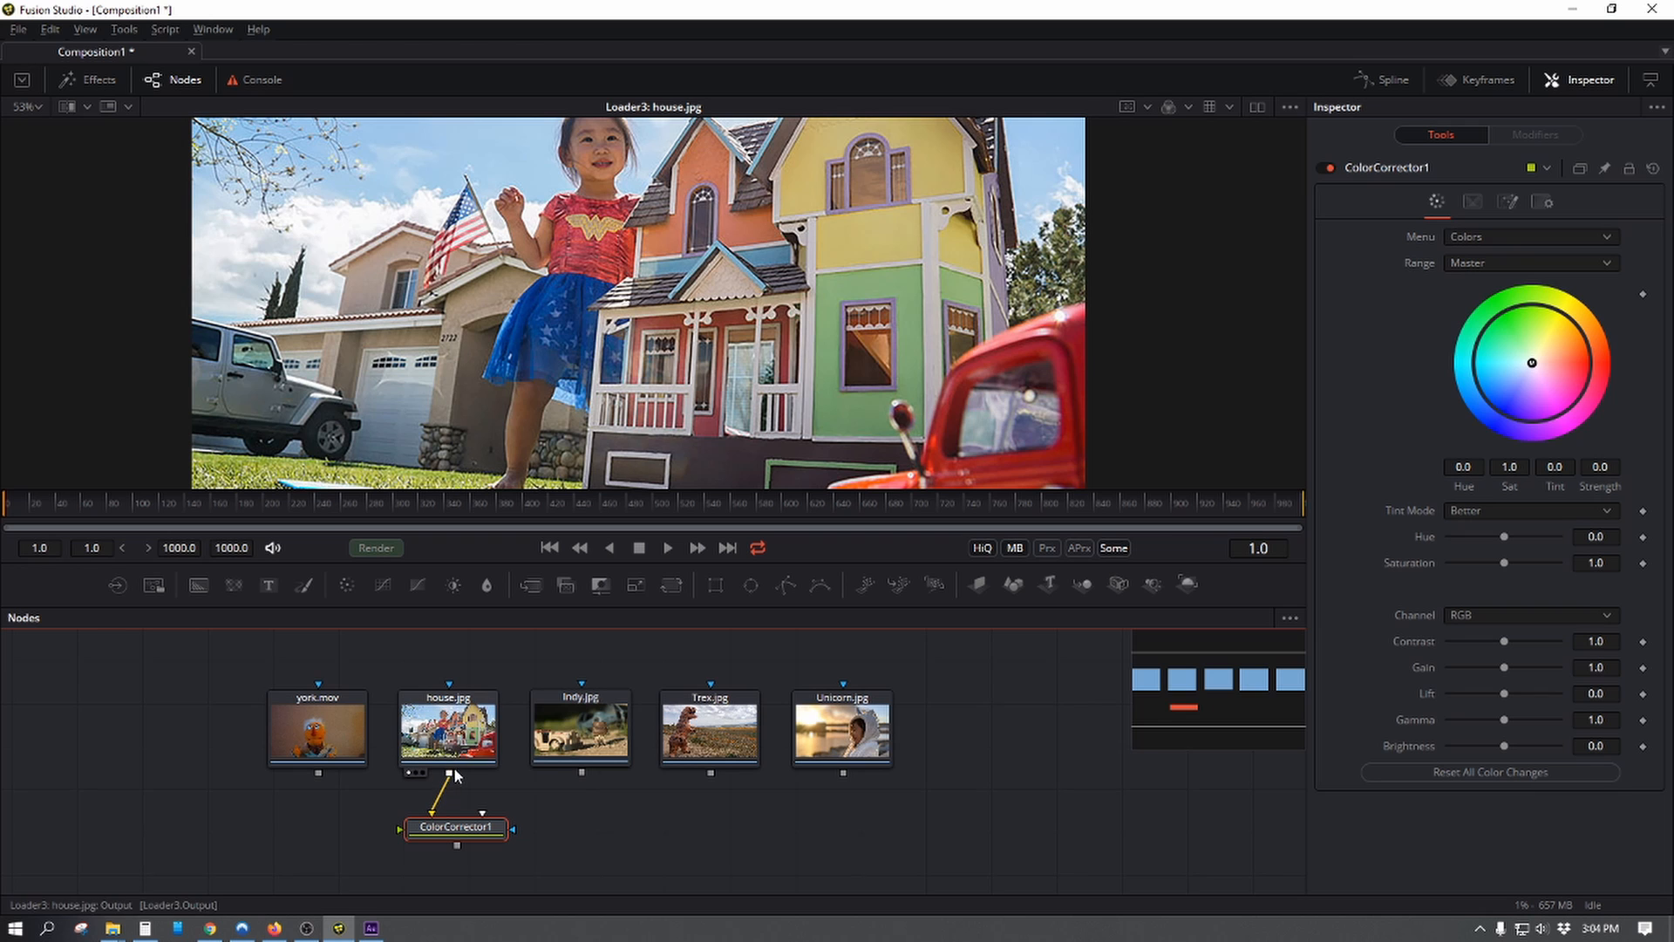
pyautogui.press('1')
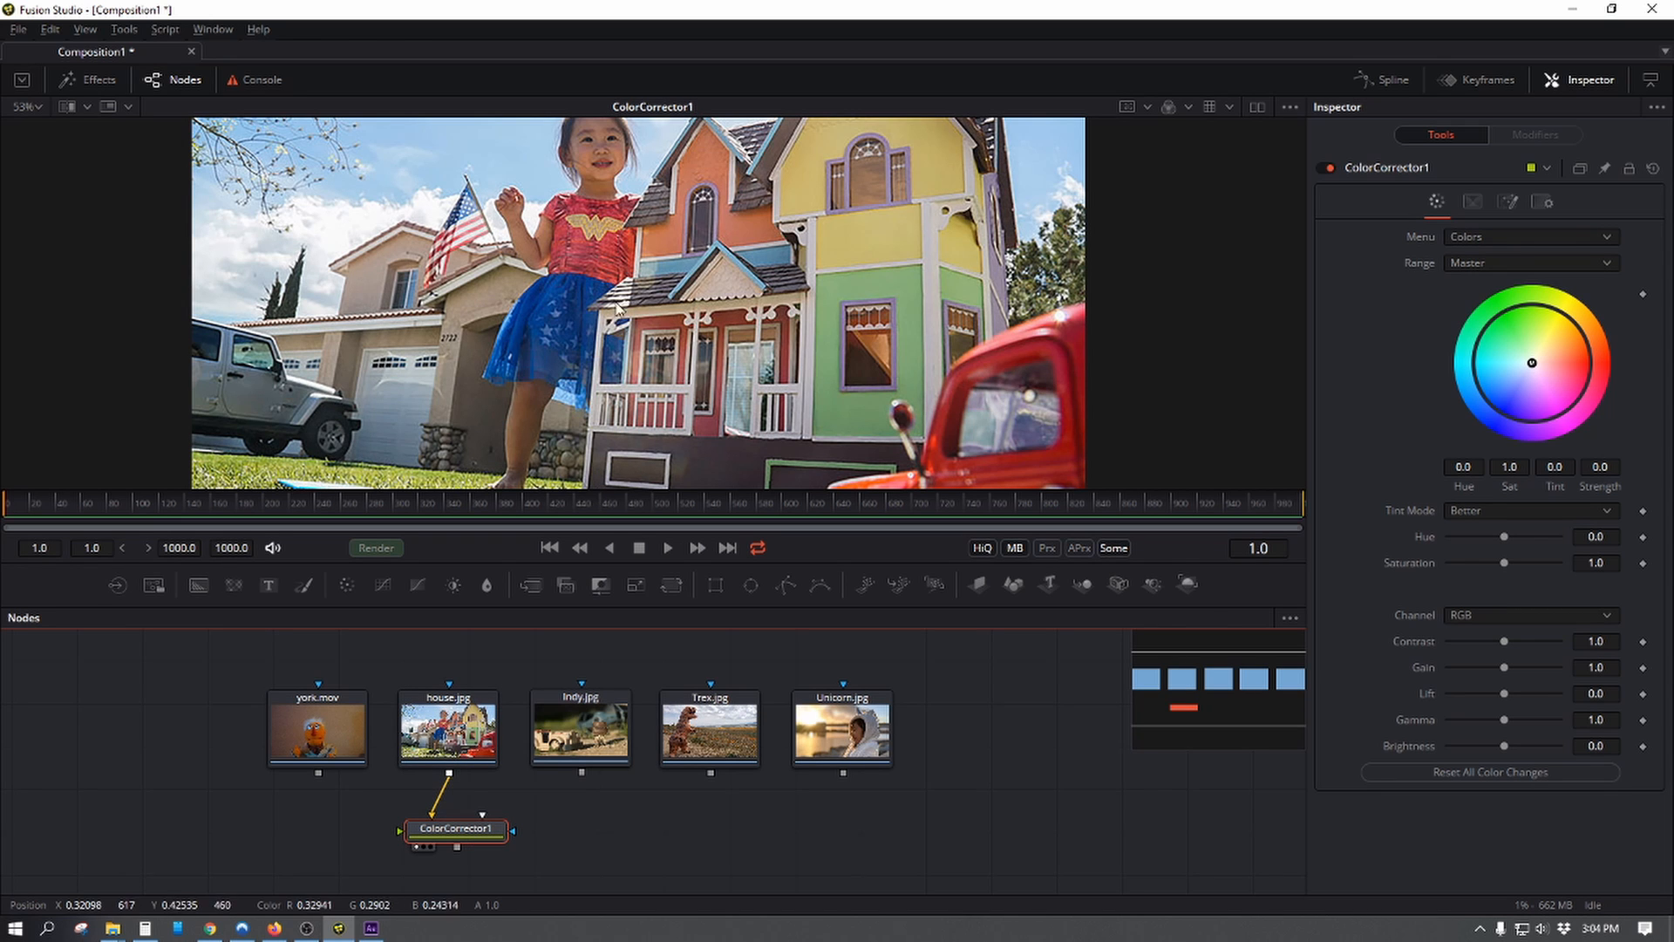
pyautogui.scroll(-1, 616, 306)
# - Switch back to After Effects and collapse the Hue/Saturation effect on the house.jpg layer
pyautogui.hotkey('alt', 'Tab')
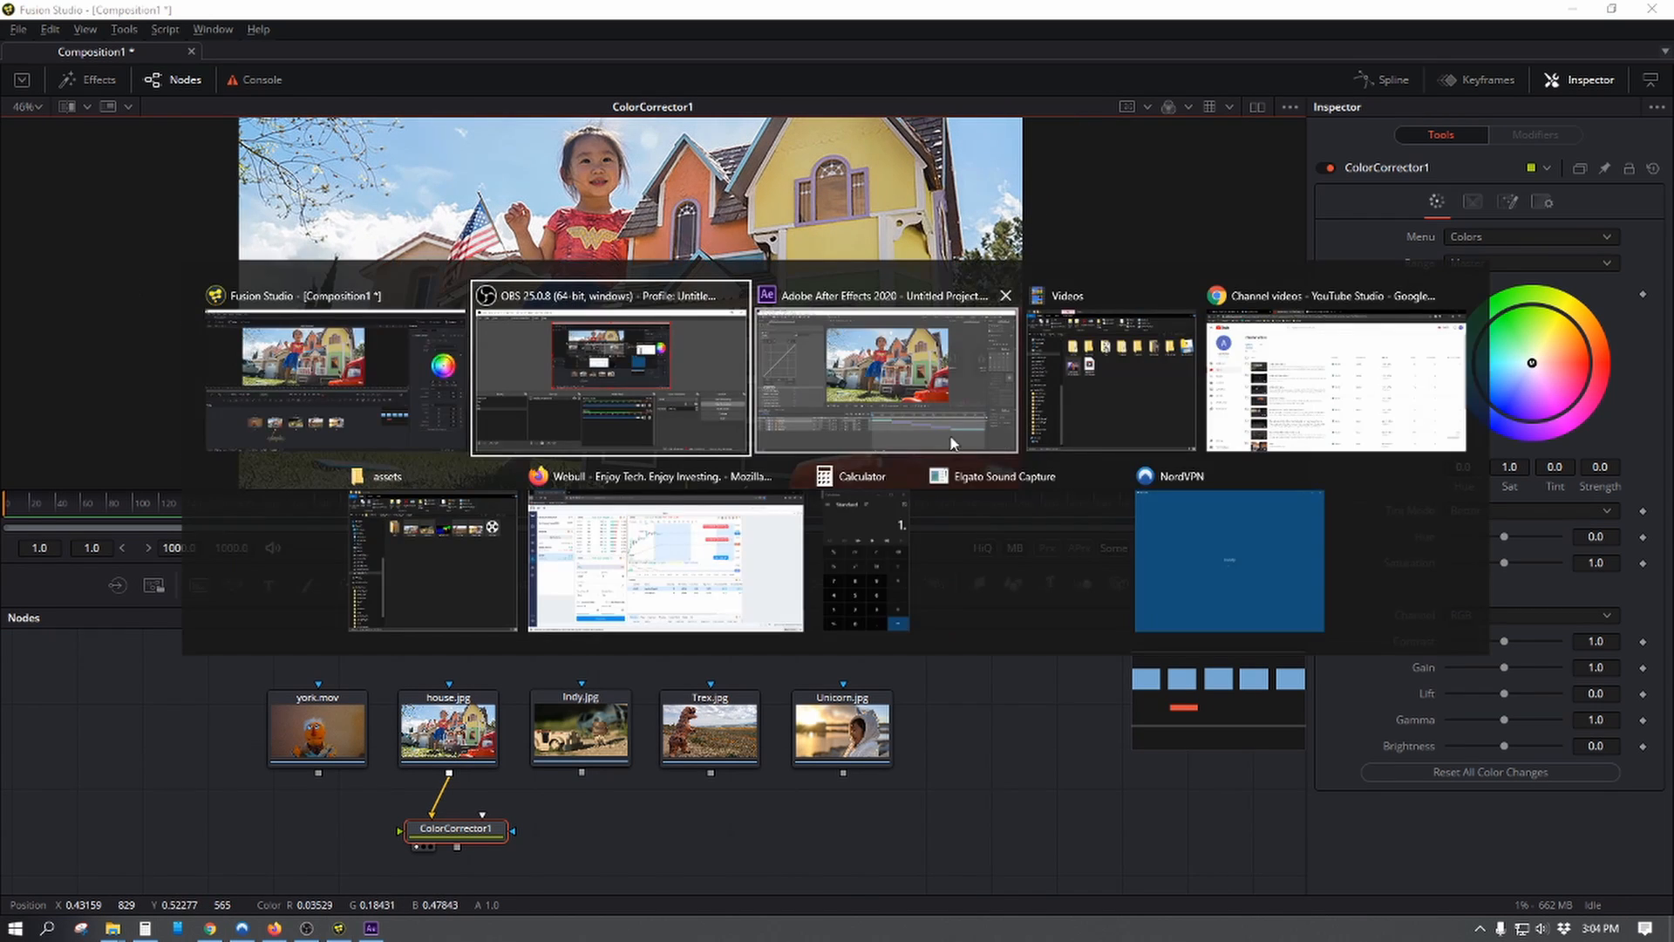
pyautogui.click(833, 393)
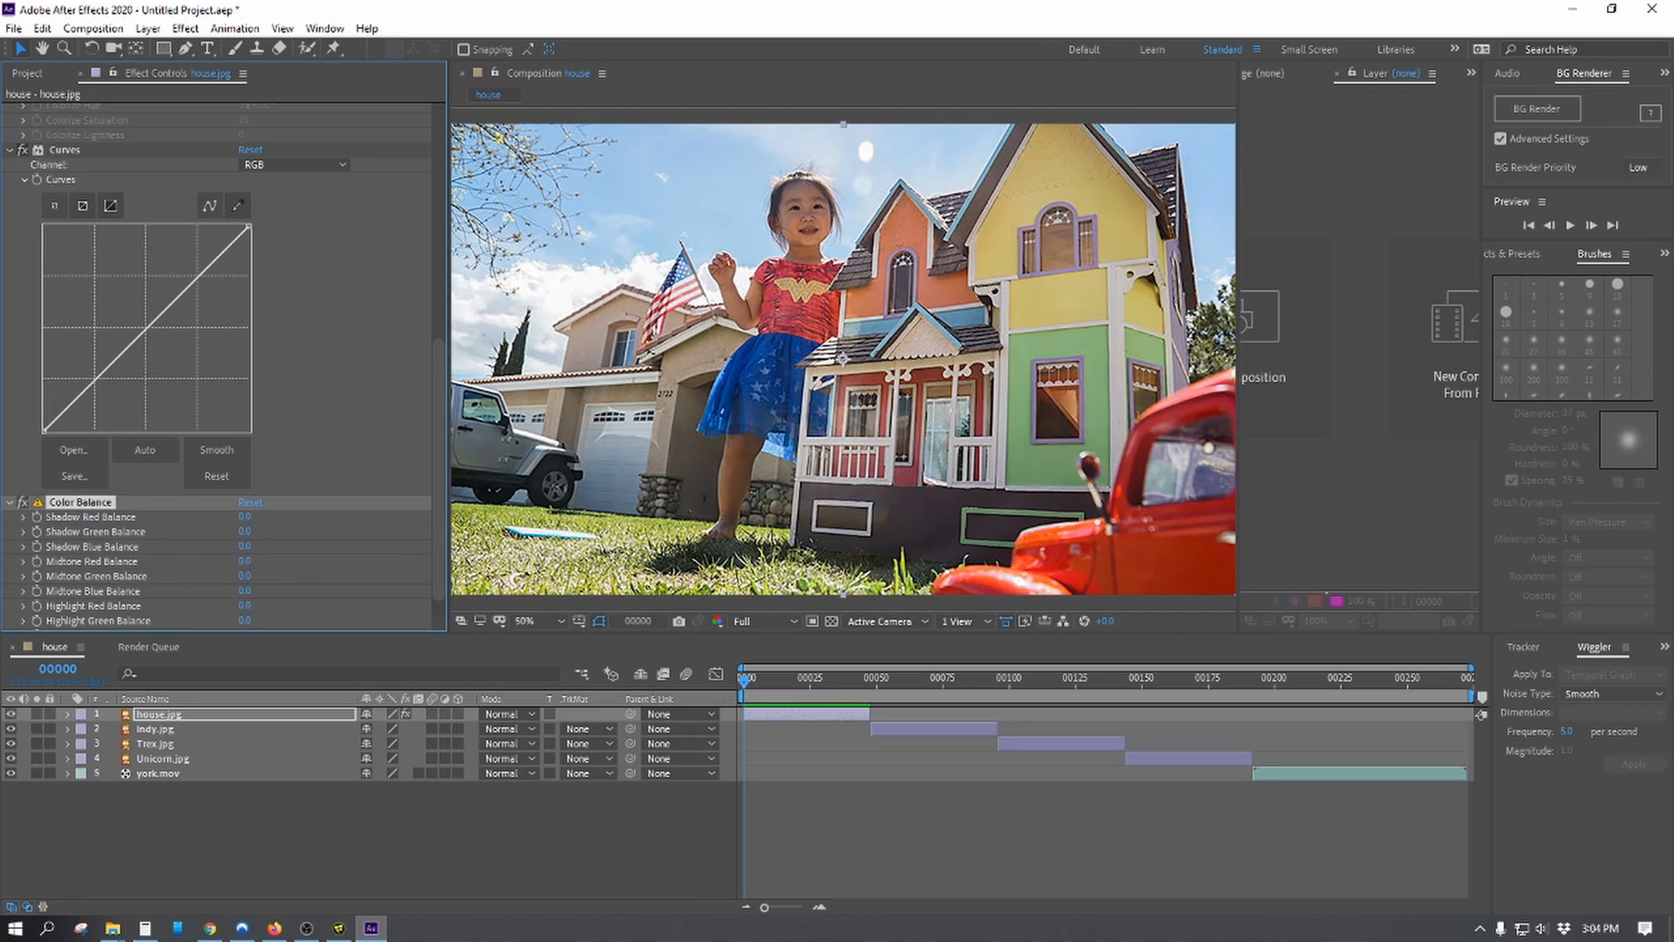
pyautogui.scroll(6, 37, 145)
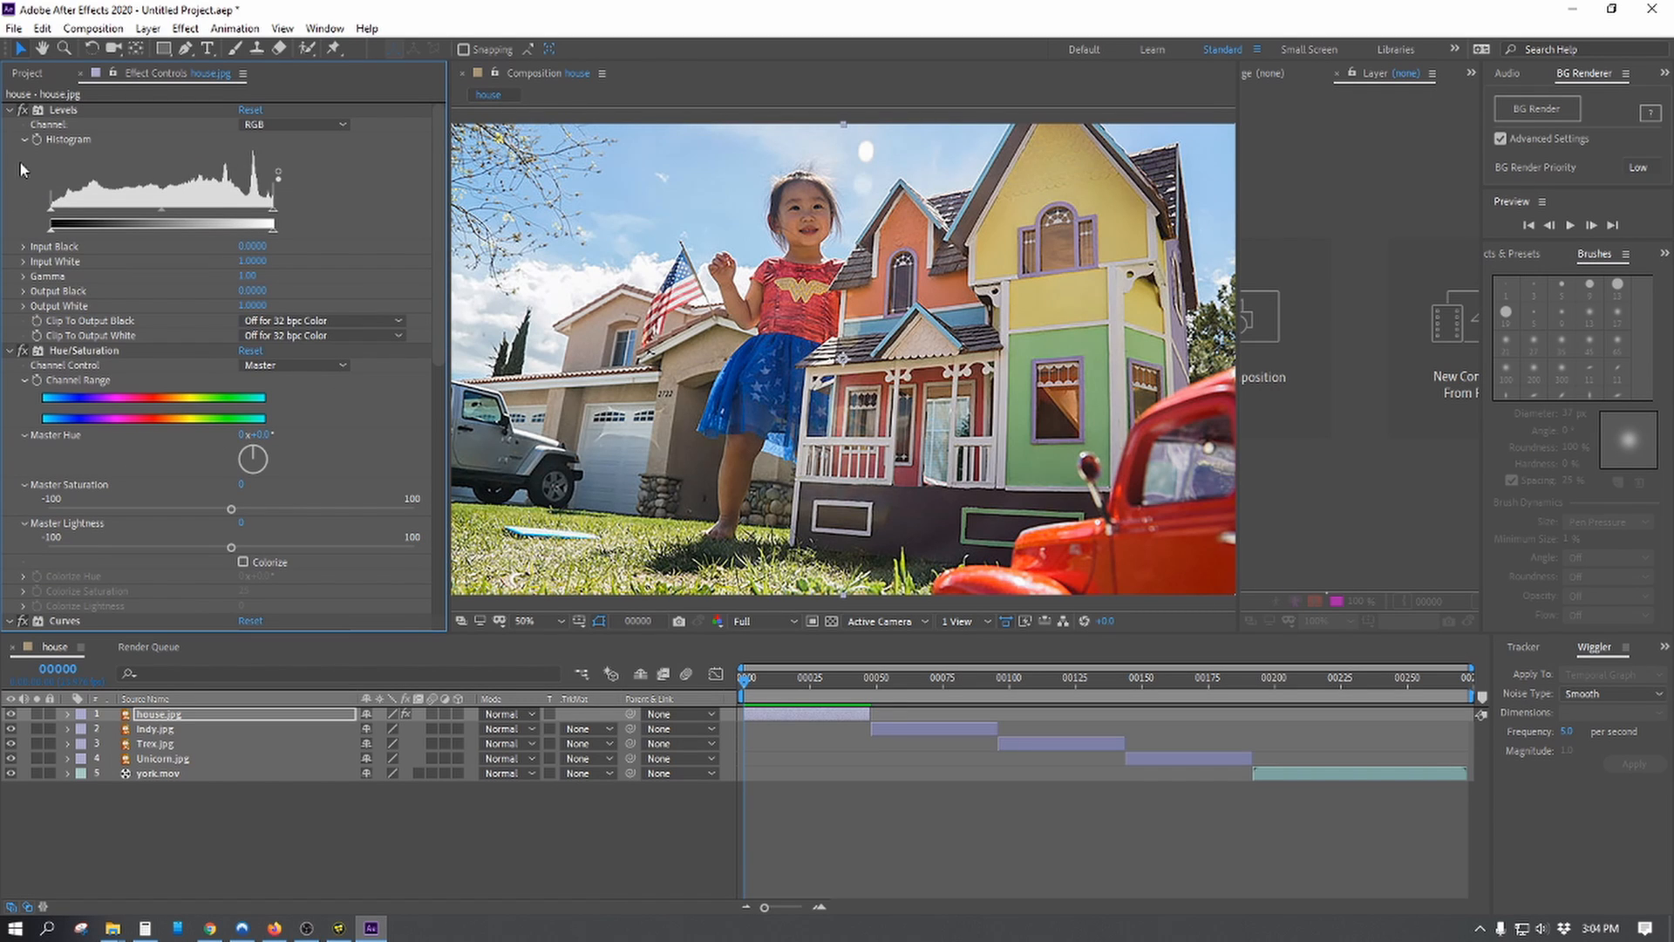
pyautogui.click(10, 350)
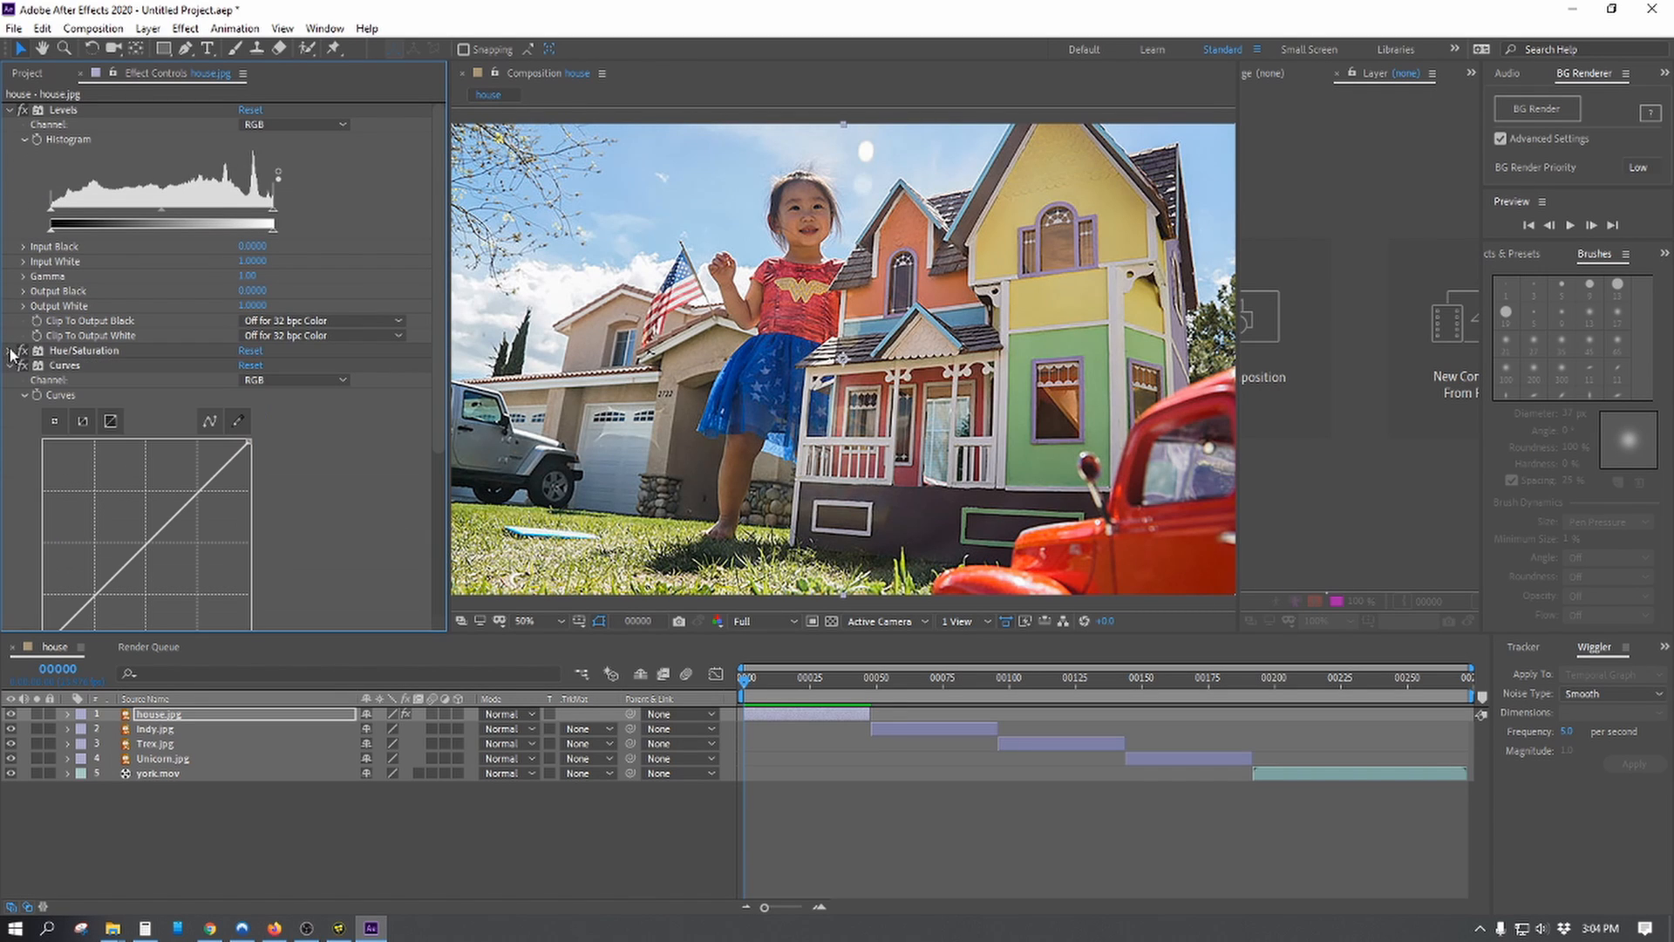
# - Try lowering the Levels effect's red input white to about 0.44, and undo the change
pyautogui.click(326, 127)
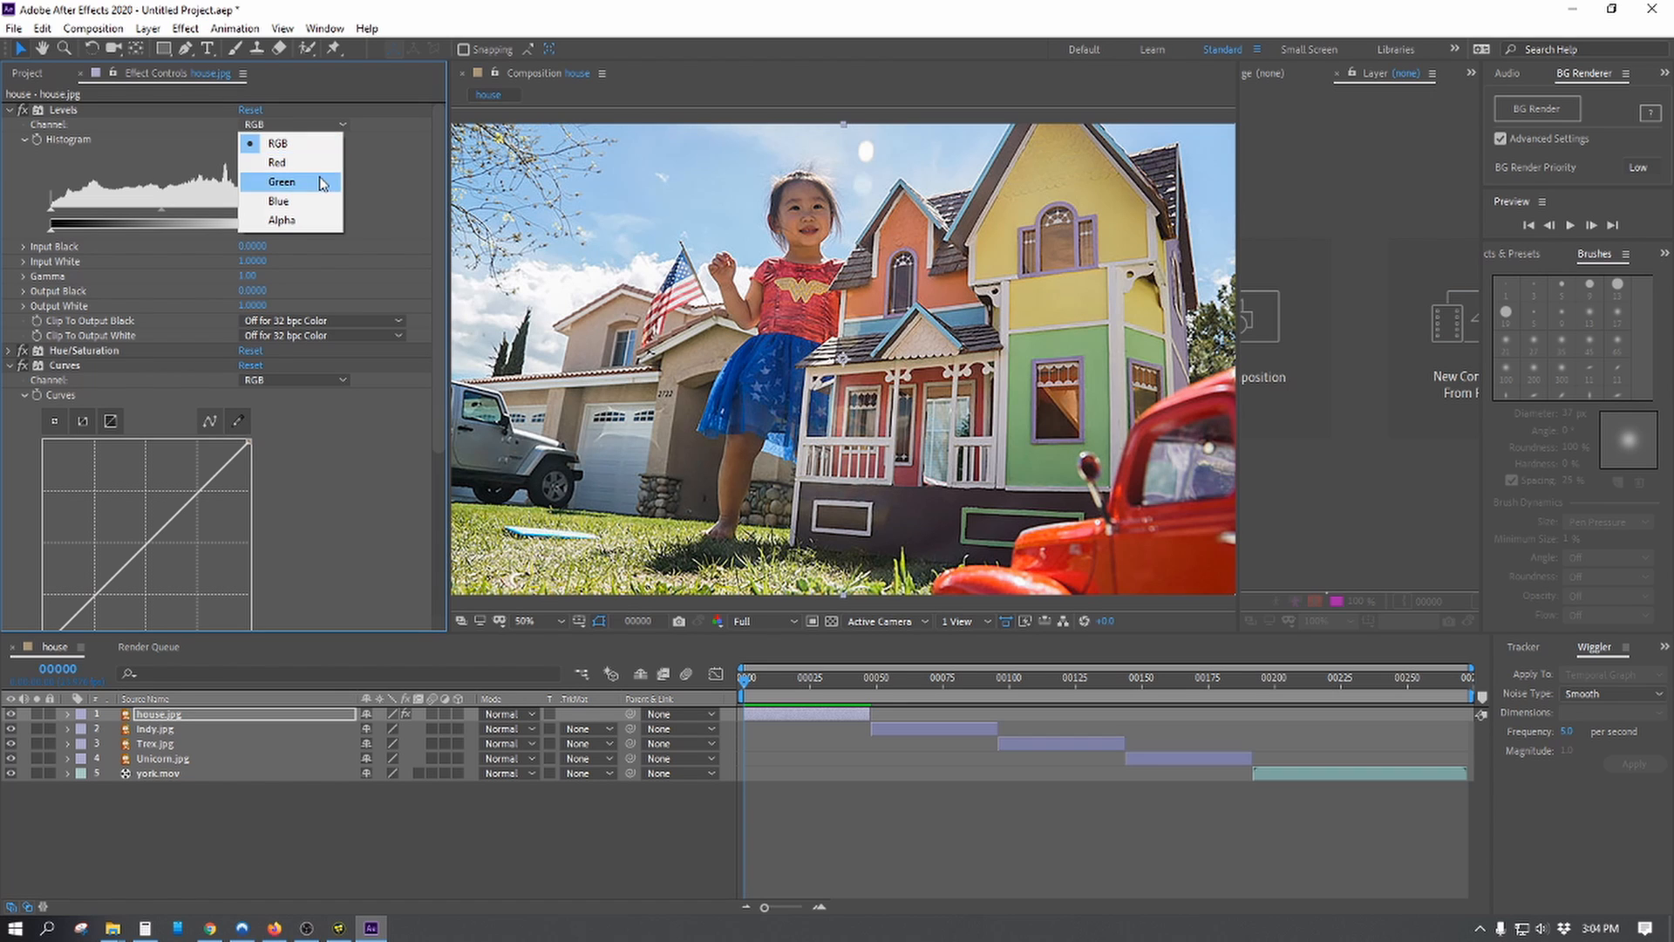
pyautogui.click(261, 163)
pyautogui.moveTo(273, 209); pyautogui.dragTo(149, 209)
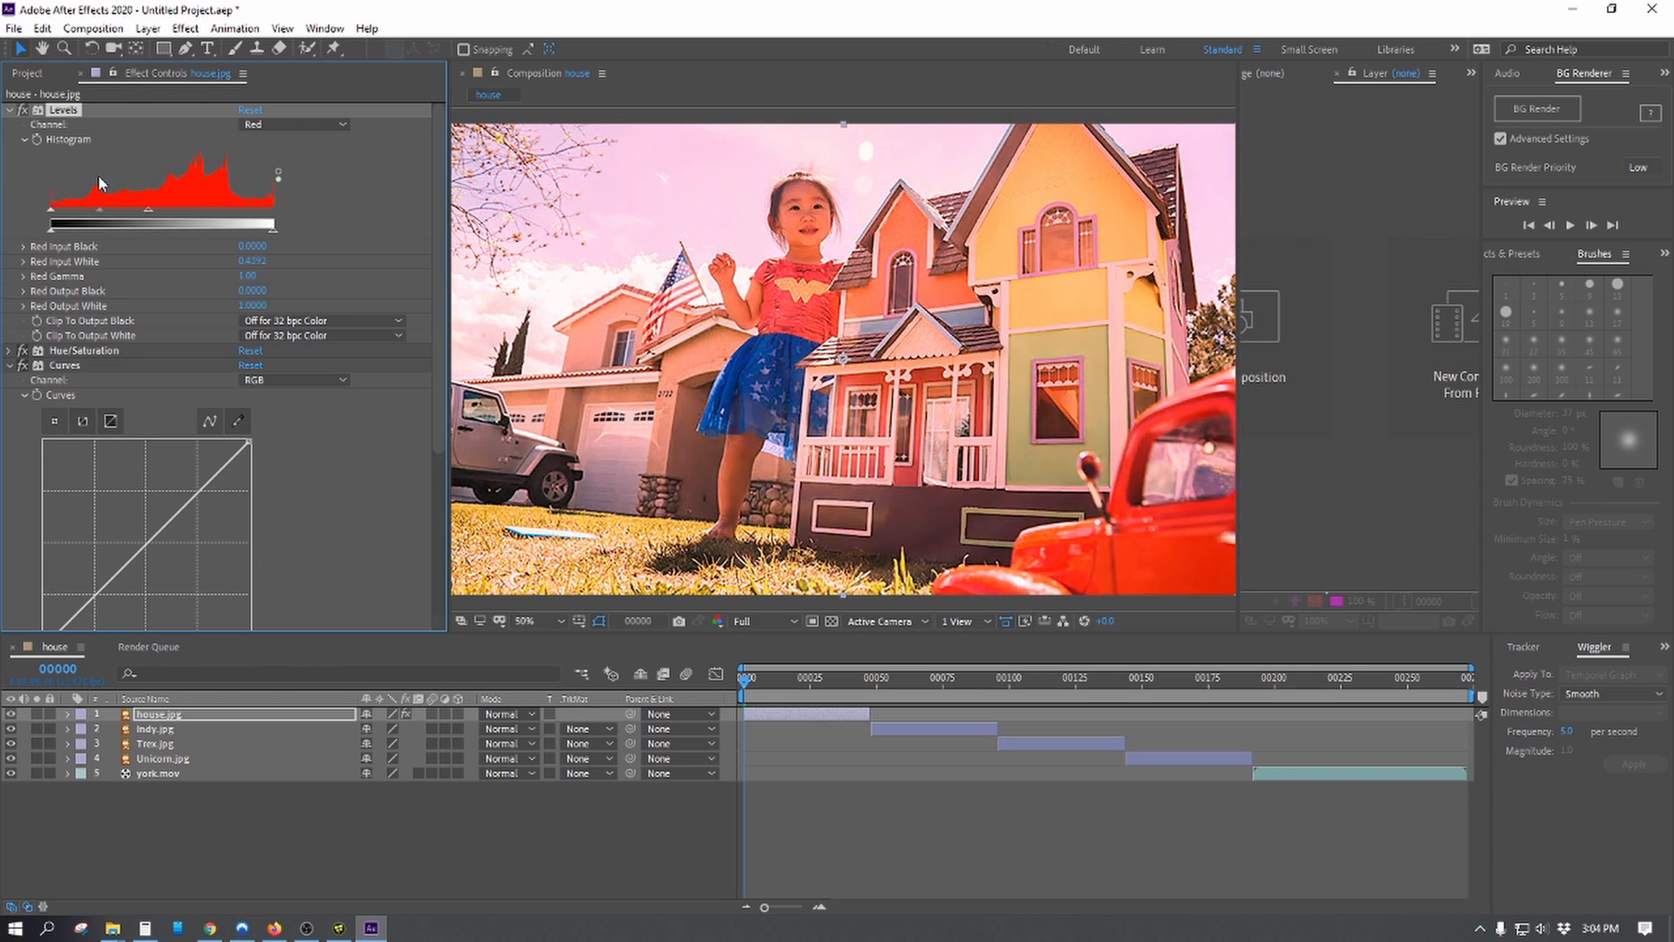
pyautogui.hotkey('ctrl', 'z')
# - Choose the Green channel in the Levels effect and lower its gamma to about 0.68
pyautogui.click(305, 125)
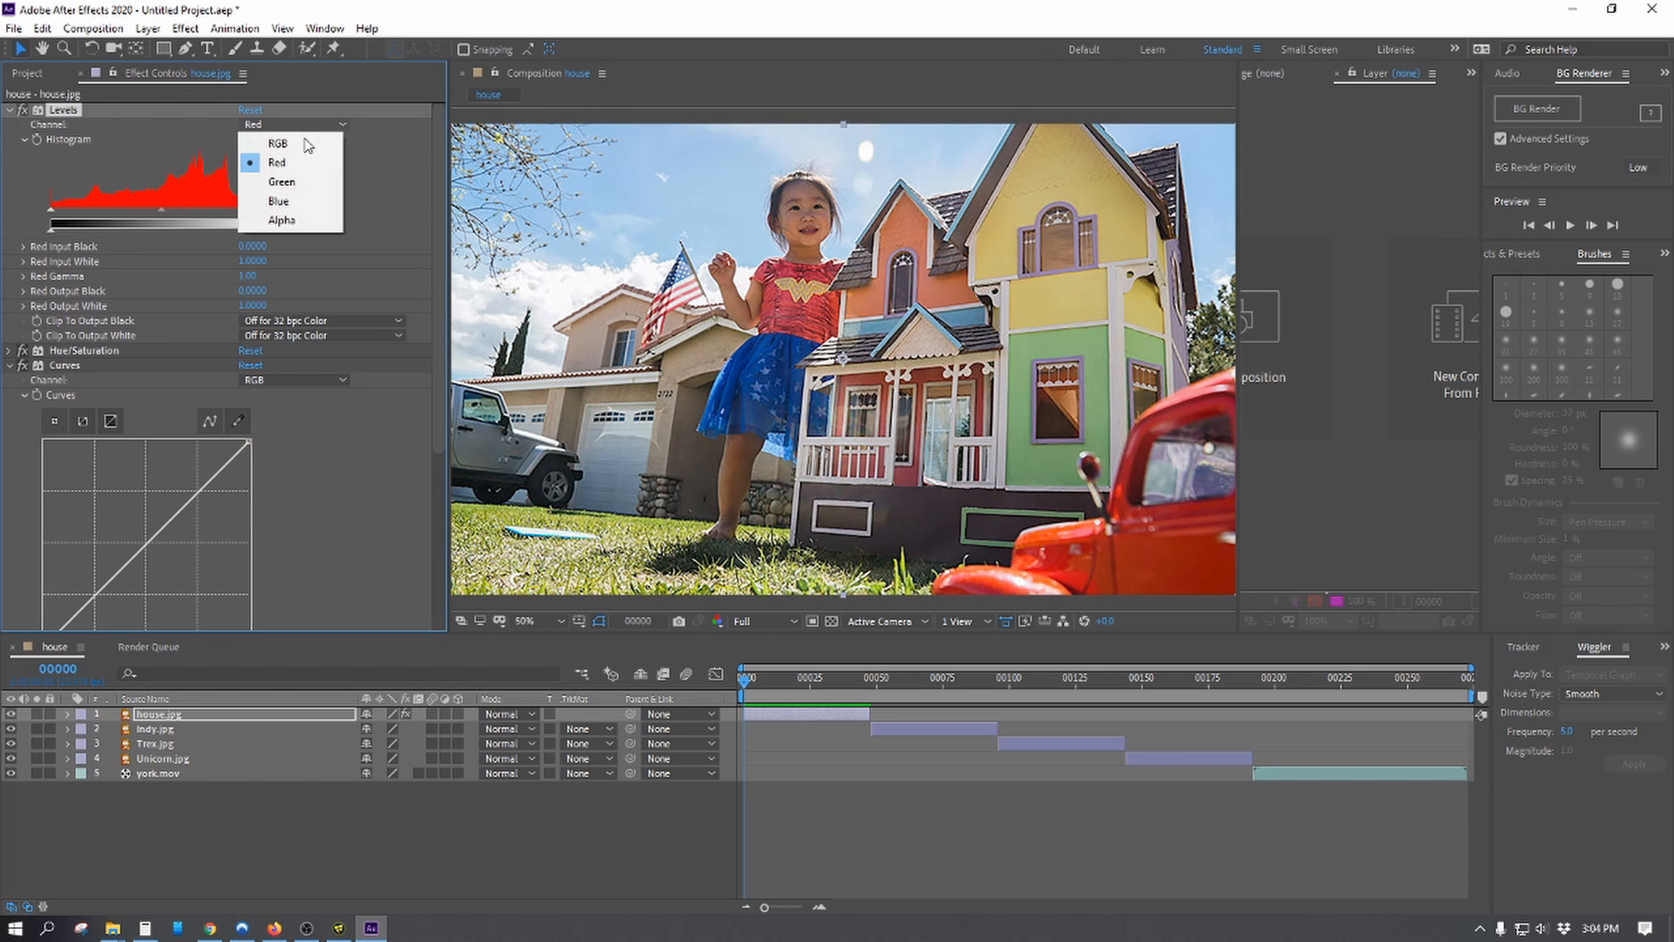
pyautogui.click(290, 183)
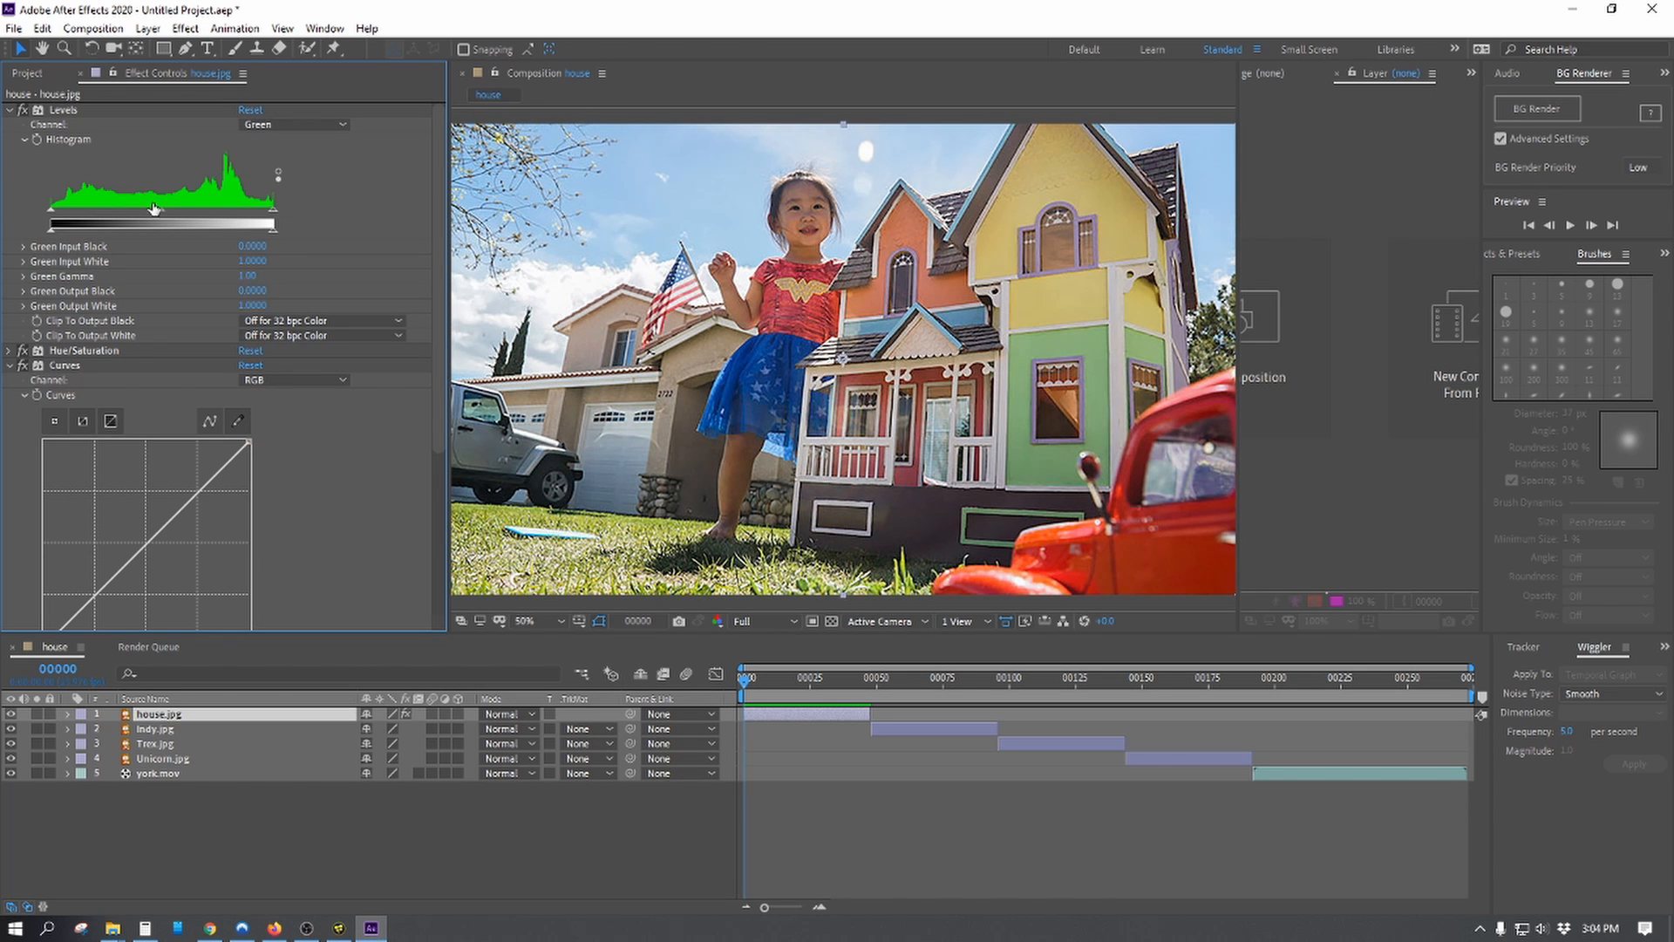
pyautogui.moveTo(154, 209); pyautogui.dragTo(189, 209)
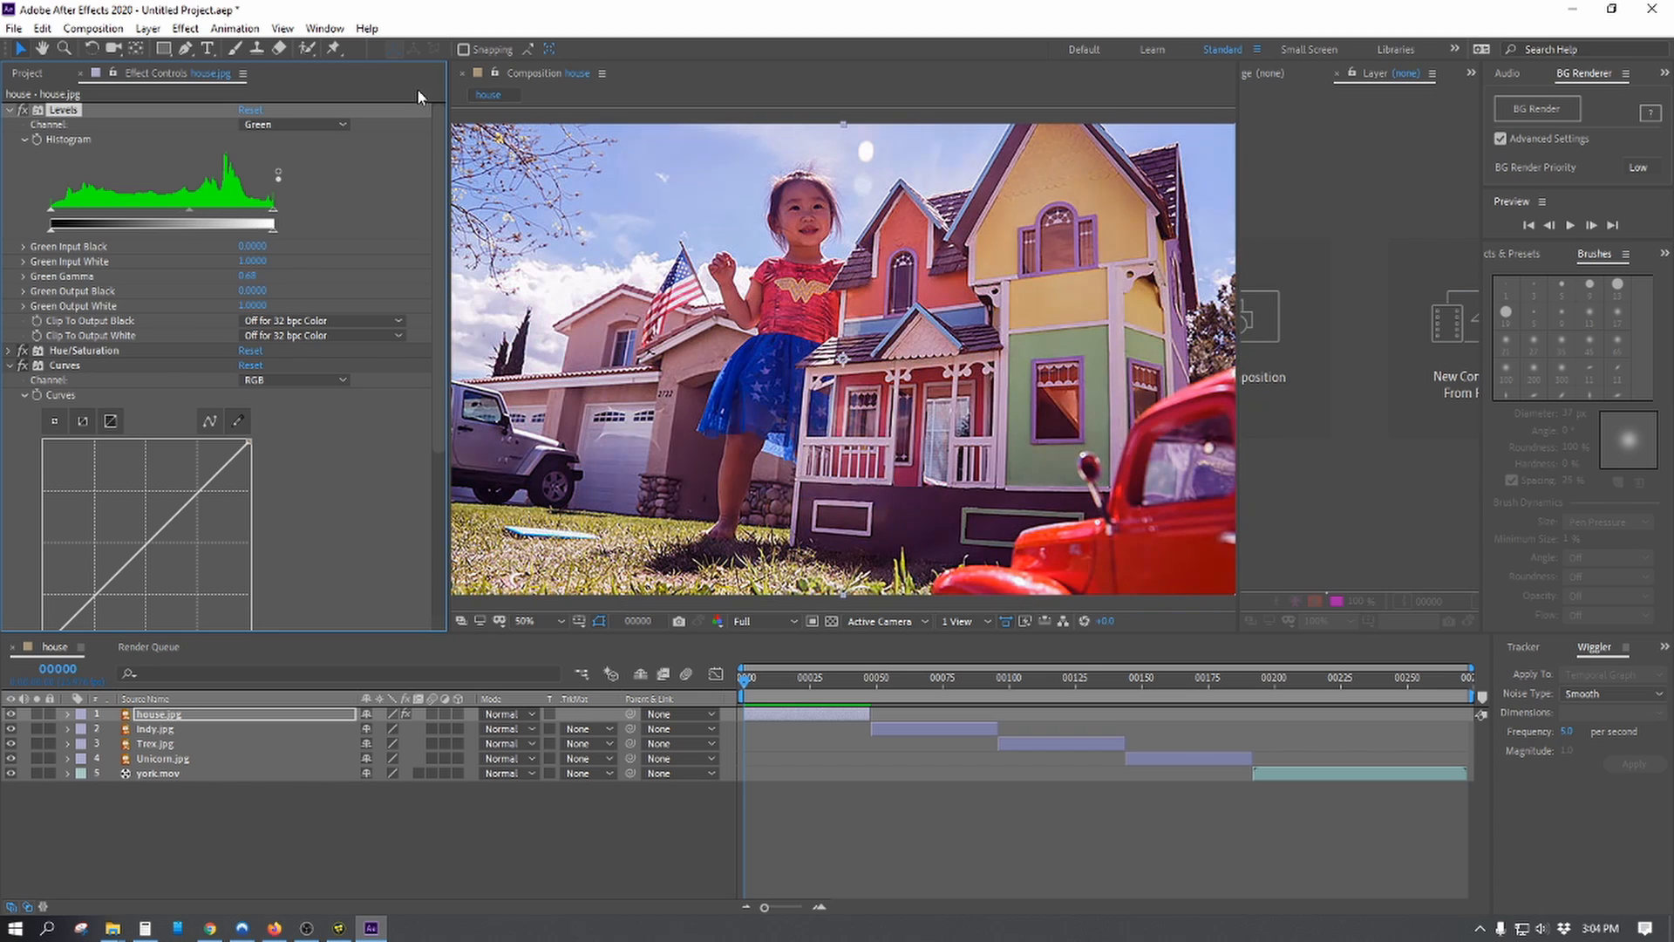
# - Switch to Fusion Studio, align ColorCorrector1 beneath the house.jpg loader, and show its Levels controls for the RGB channel
pyautogui.hotkey('alt', 'Tab')
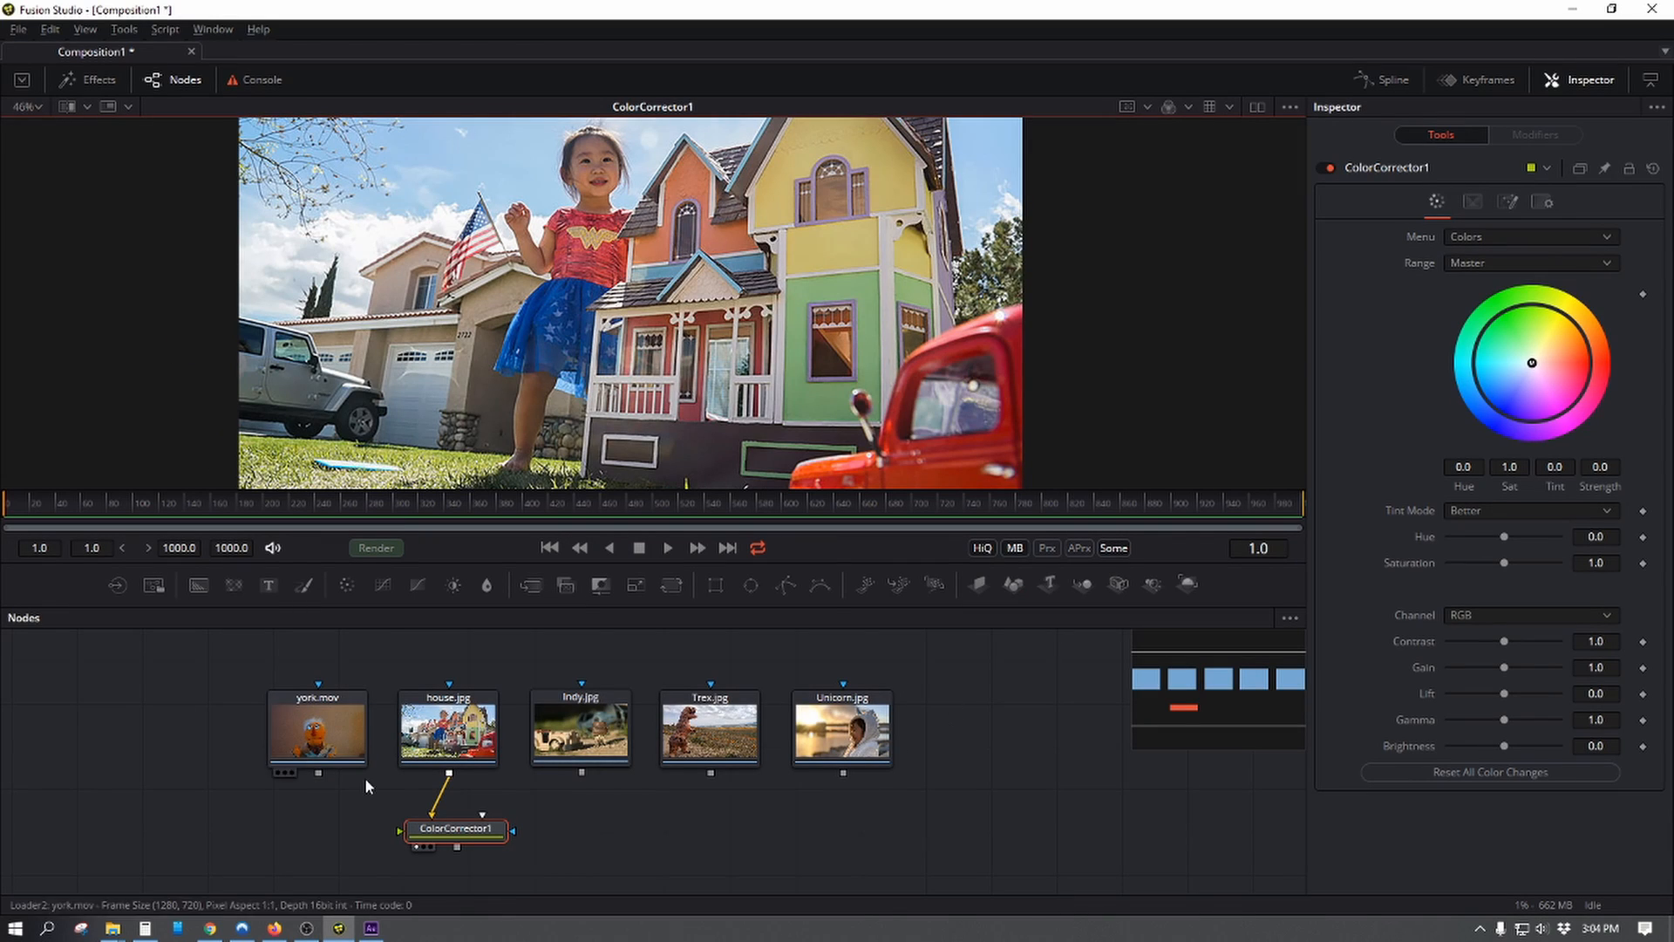
pyautogui.moveTo(445, 829); pyautogui.dragTo(464, 831)
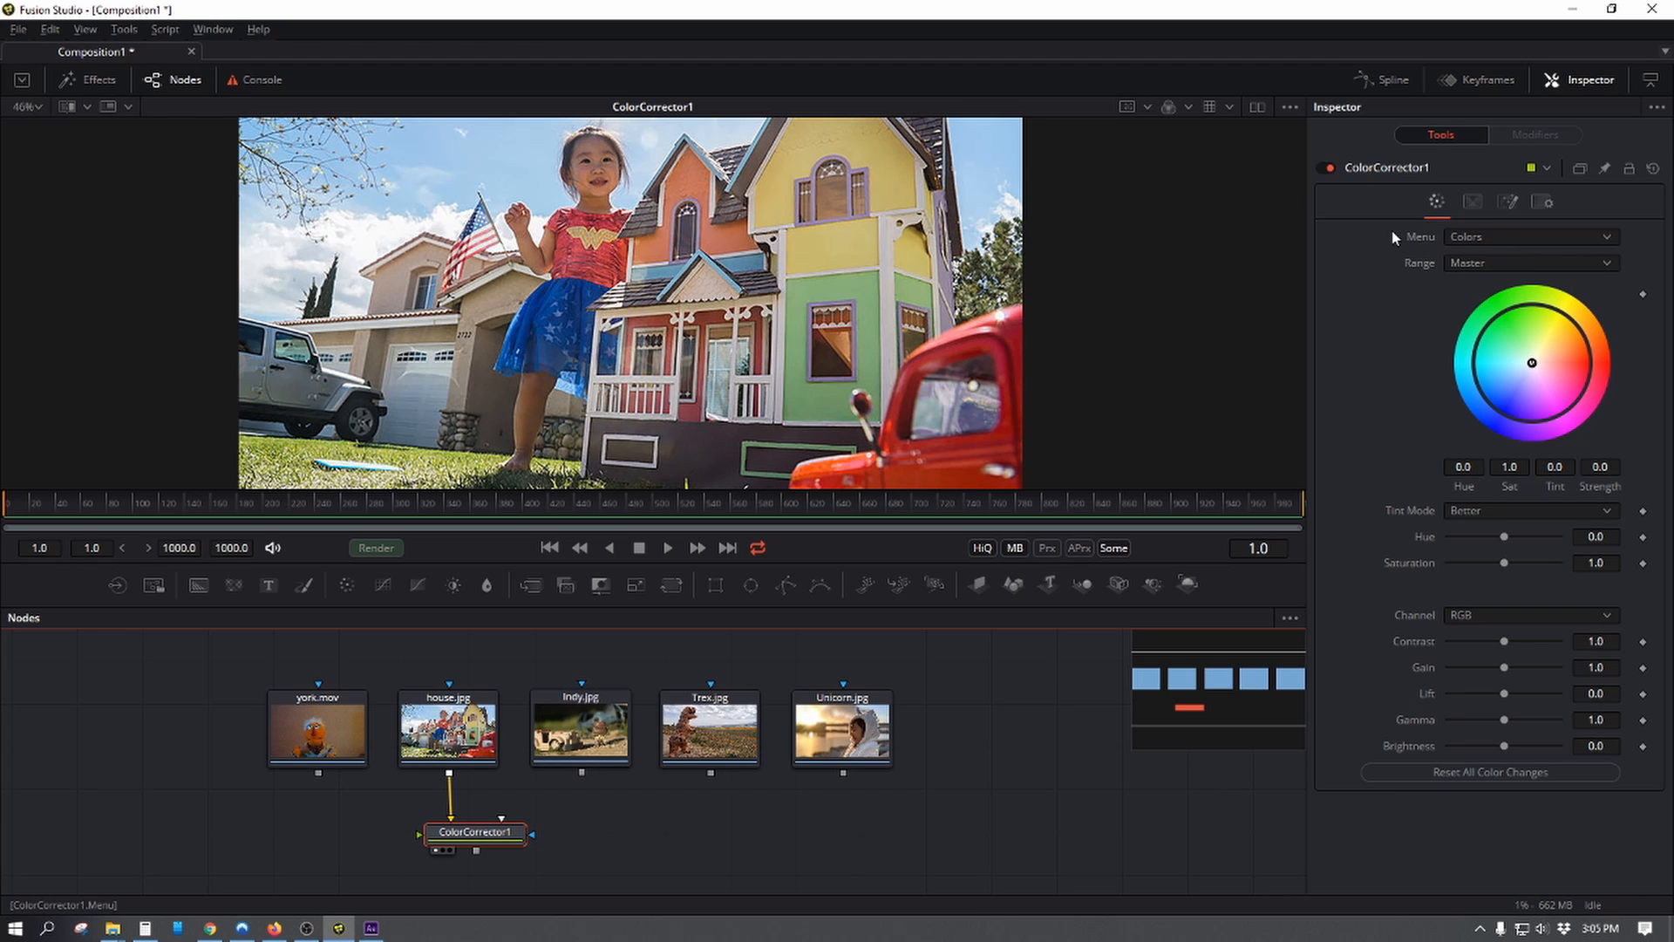
pyautogui.click(1461, 235)
pyautogui.click(1466, 256)
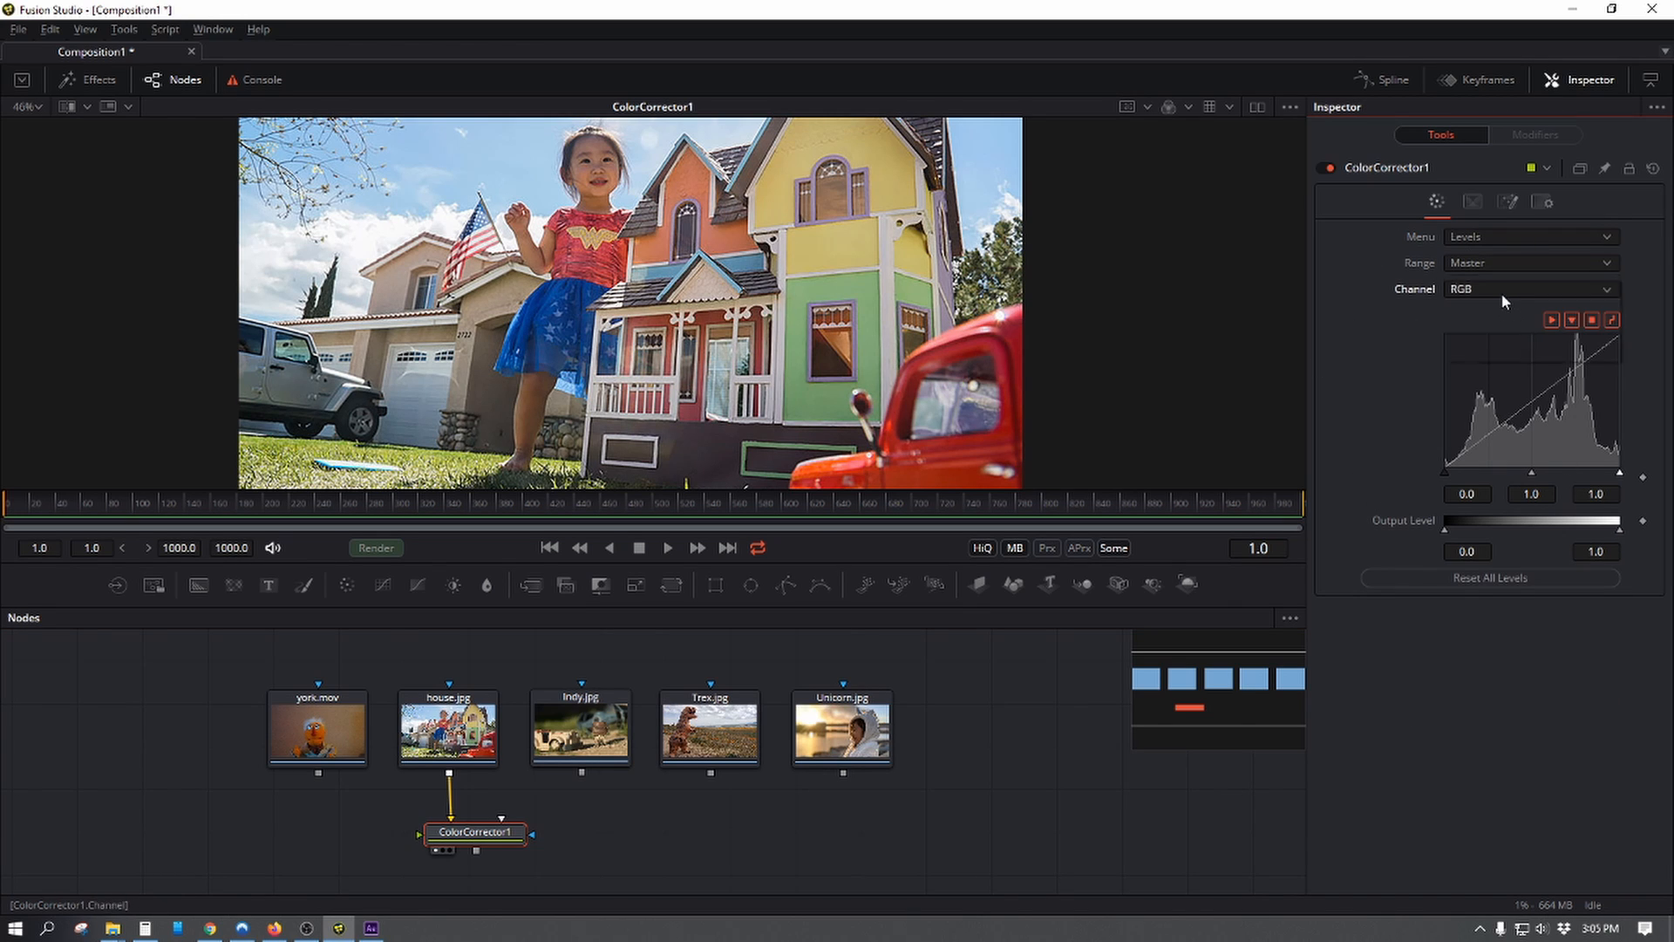
pyautogui.click(1473, 289)
pyautogui.click(1494, 472)
pyautogui.moveTo(1620, 471)
pyautogui.mouseDown()
pyautogui.moveTo(1536, 473)
pyautogui.moveTo(1642, 470)
pyautogui.mouseUp()
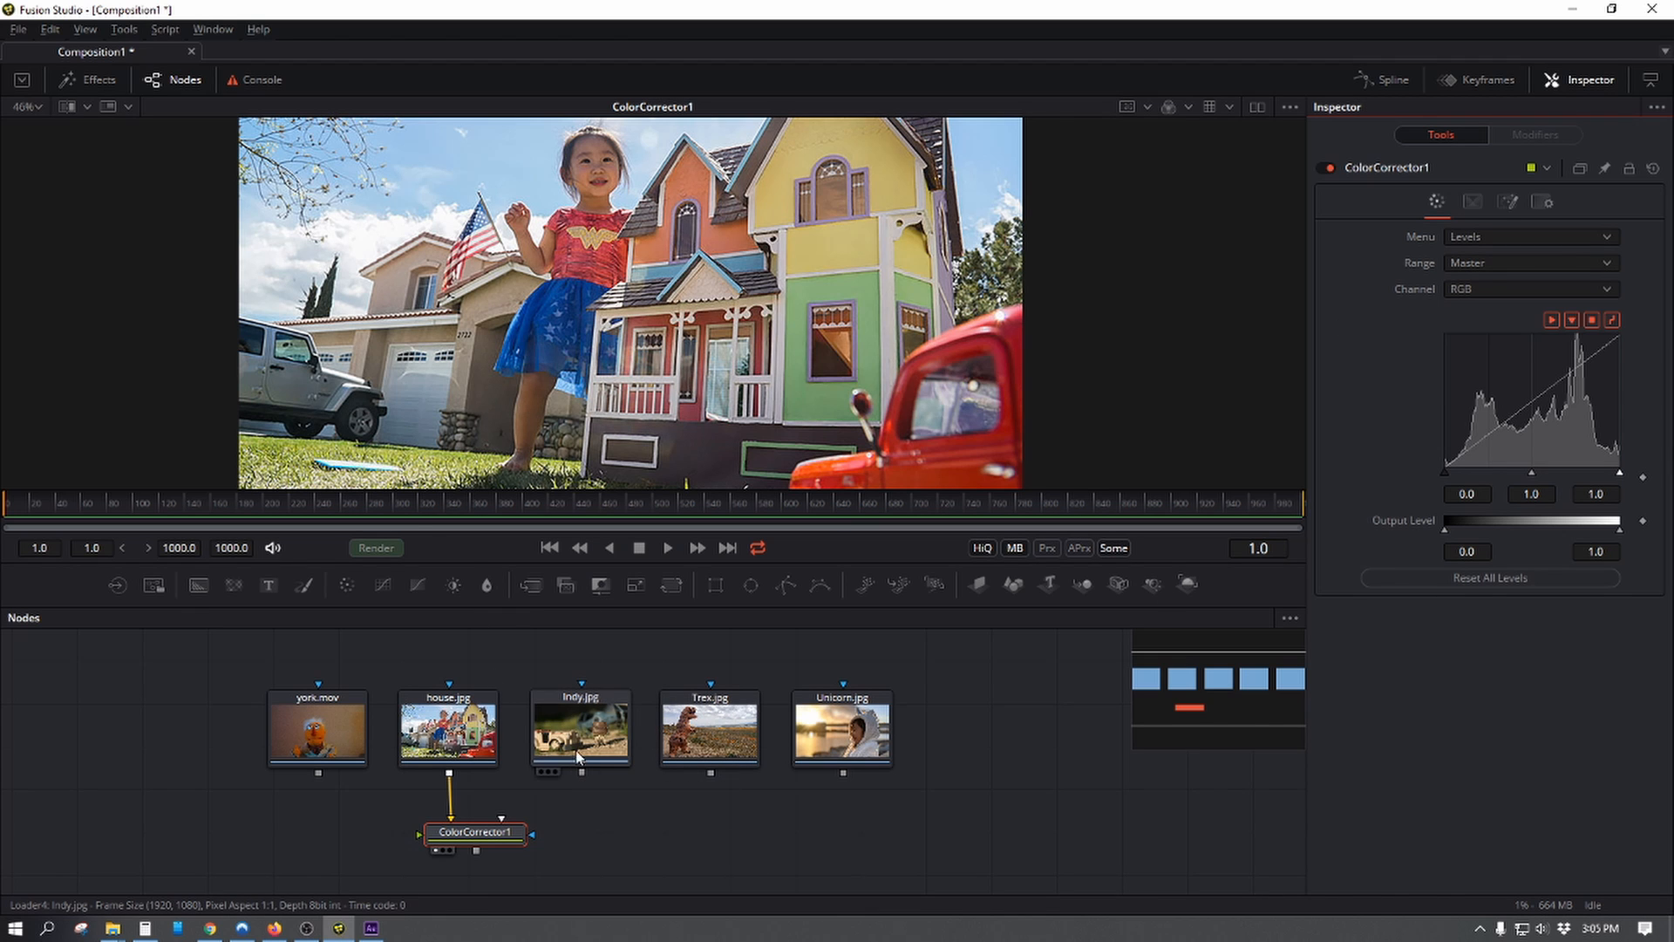
# - Compare the After Effects Levels, Curves and Color Balance settings with the tonal range options of Fusion Studio's Color Corrector
pyautogui.hotkey('alt', 'Tab')
pyautogui.click(595, 441)
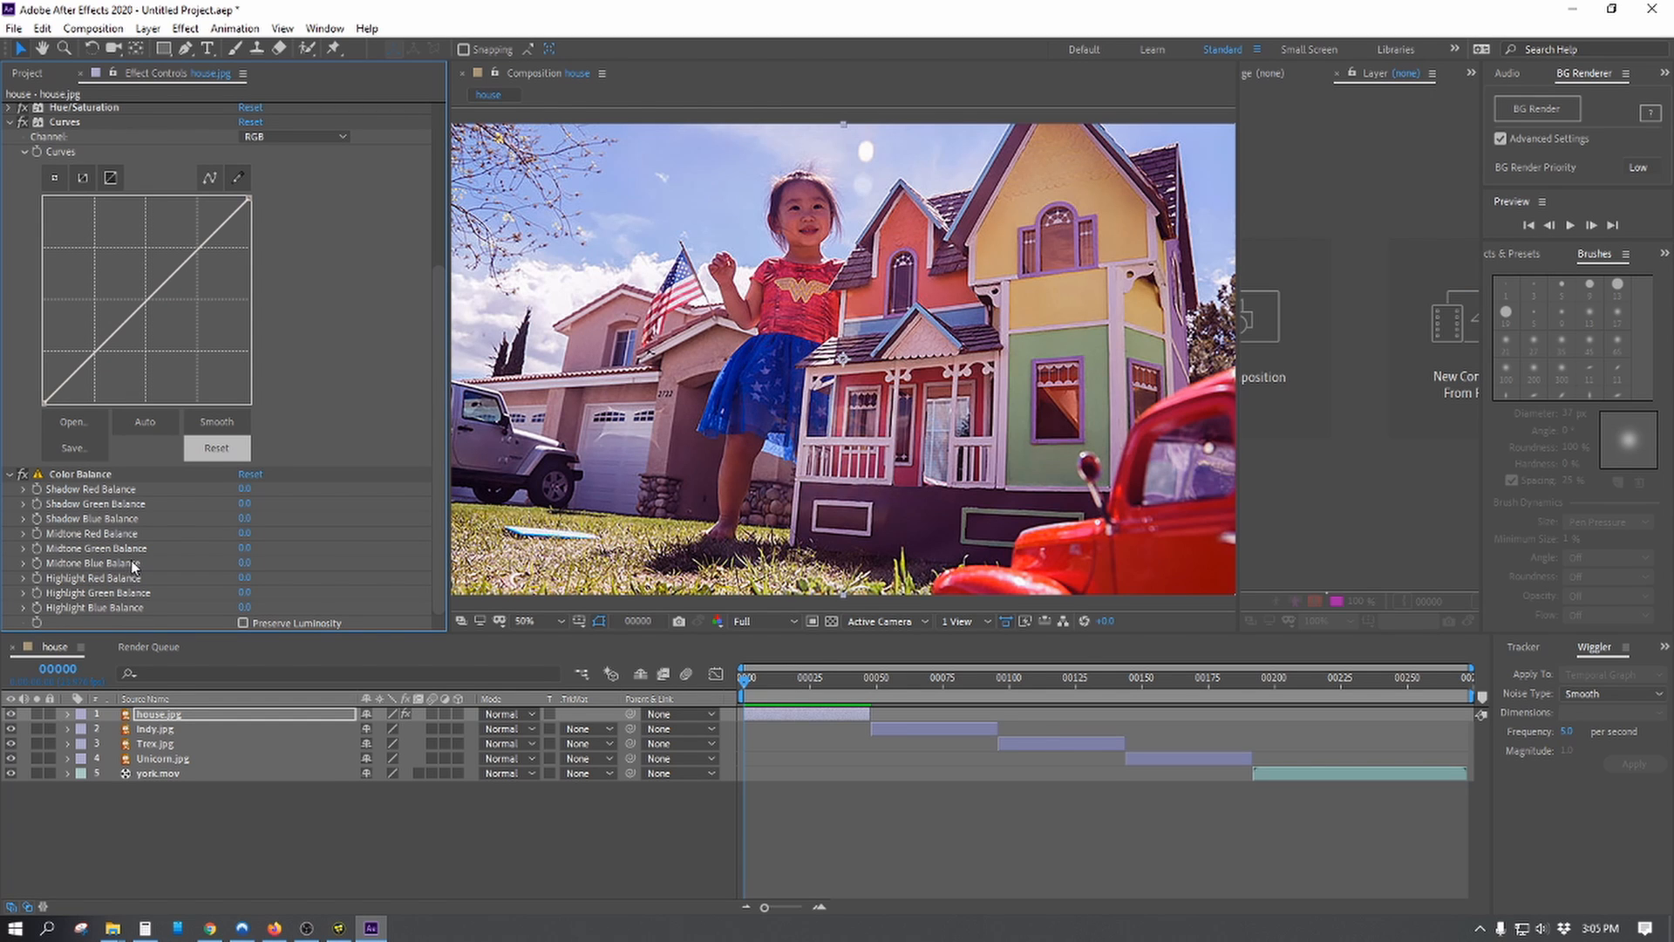
pyautogui.scroll(3, 127, 559)
pyautogui.hotkey('alt', 'Tab')
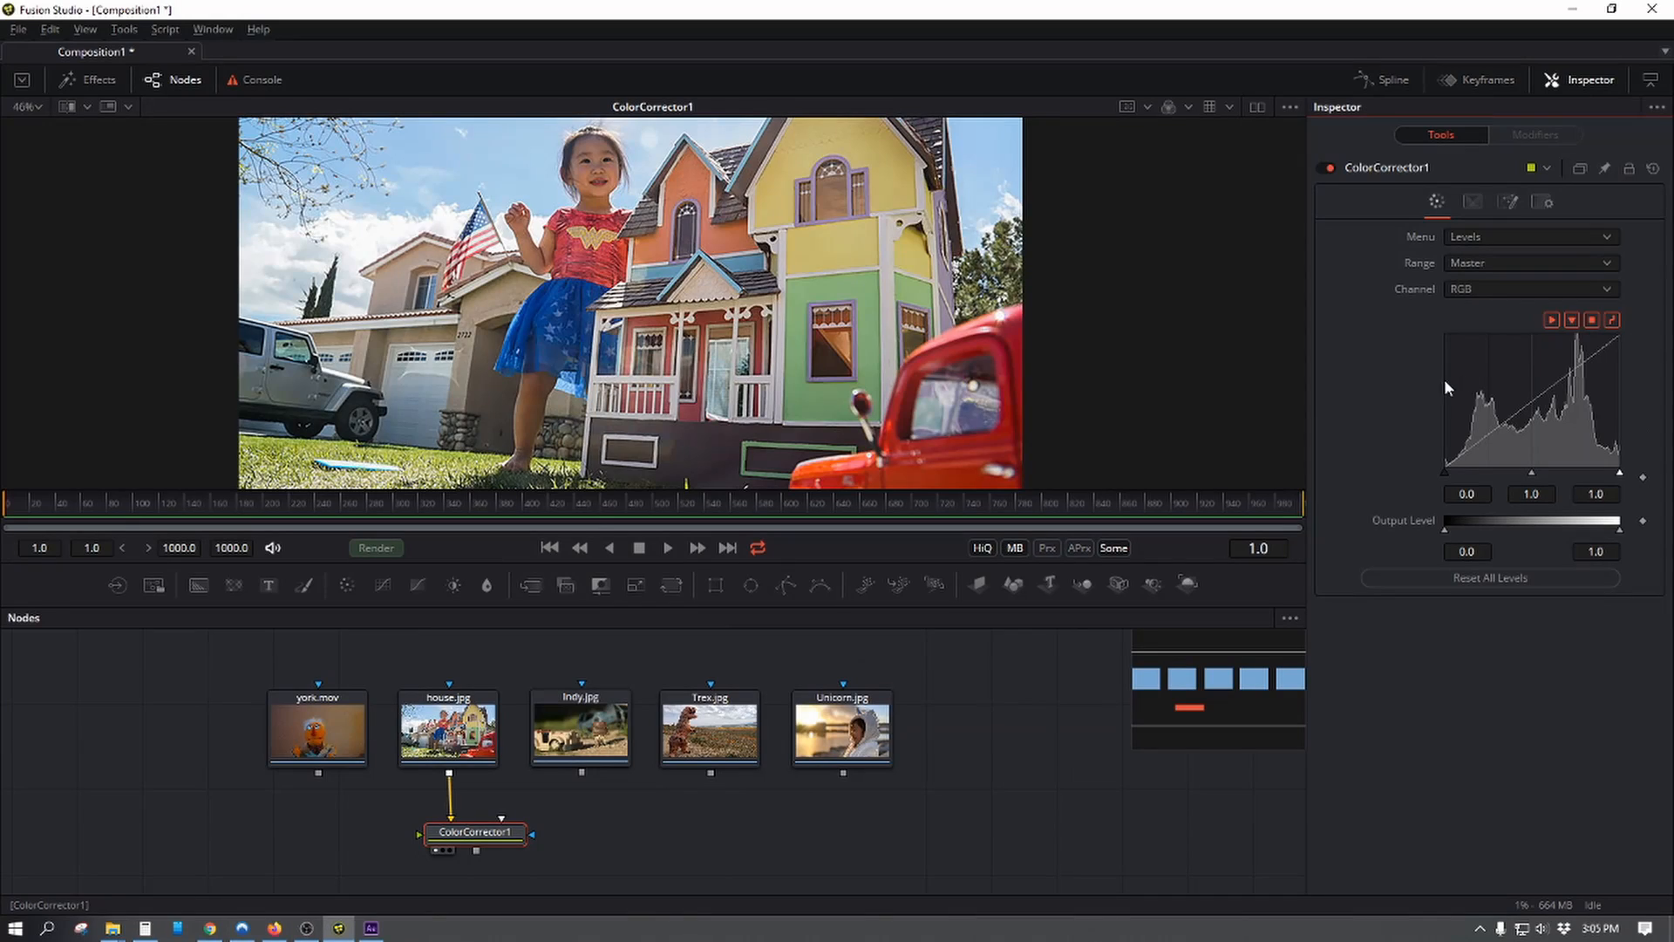
pyautogui.click(1504, 263)
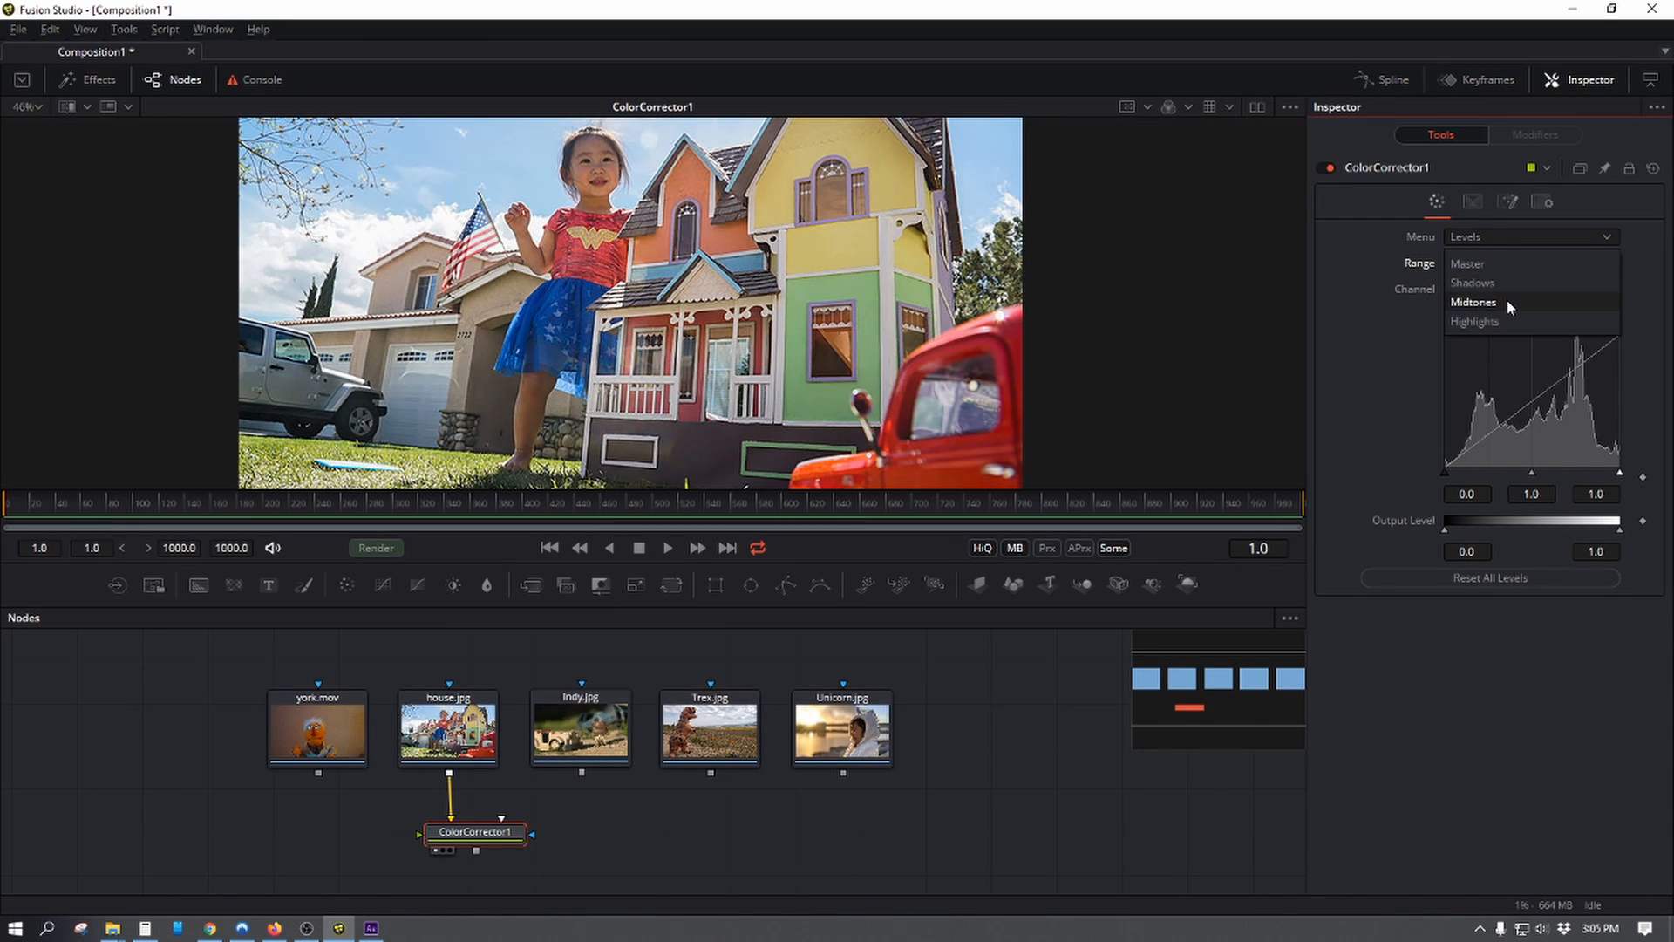
pyautogui.click(1382, 311)
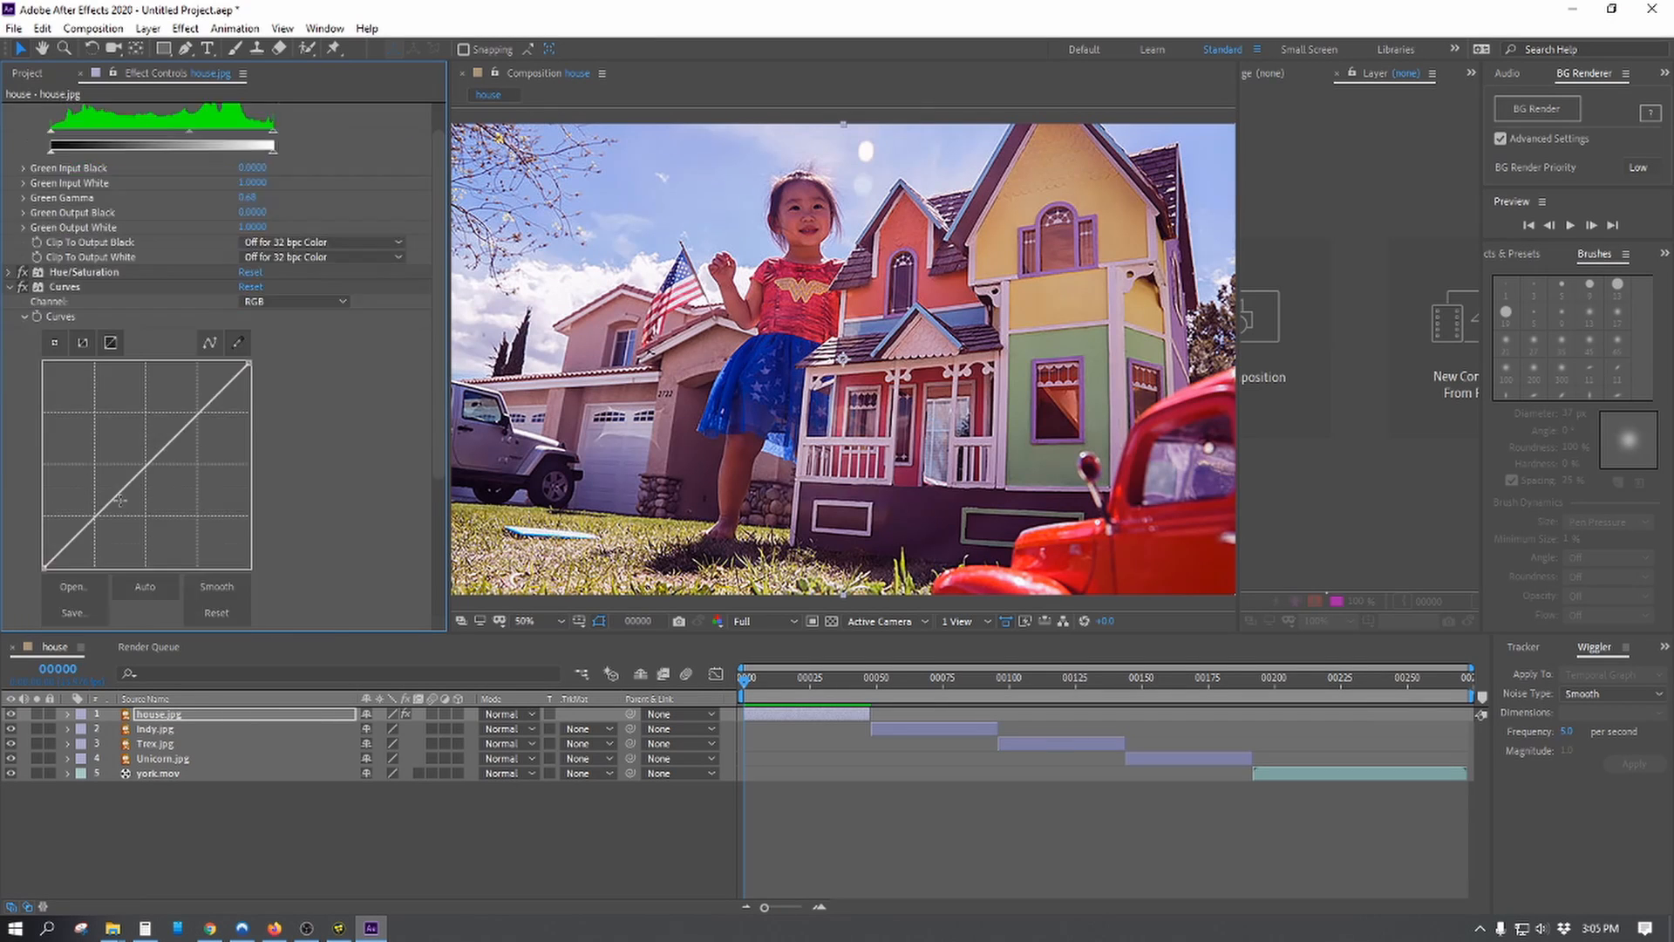
pyautogui.scroll(-3, 120, 501)
pyautogui.scroll(5, 168, 297)
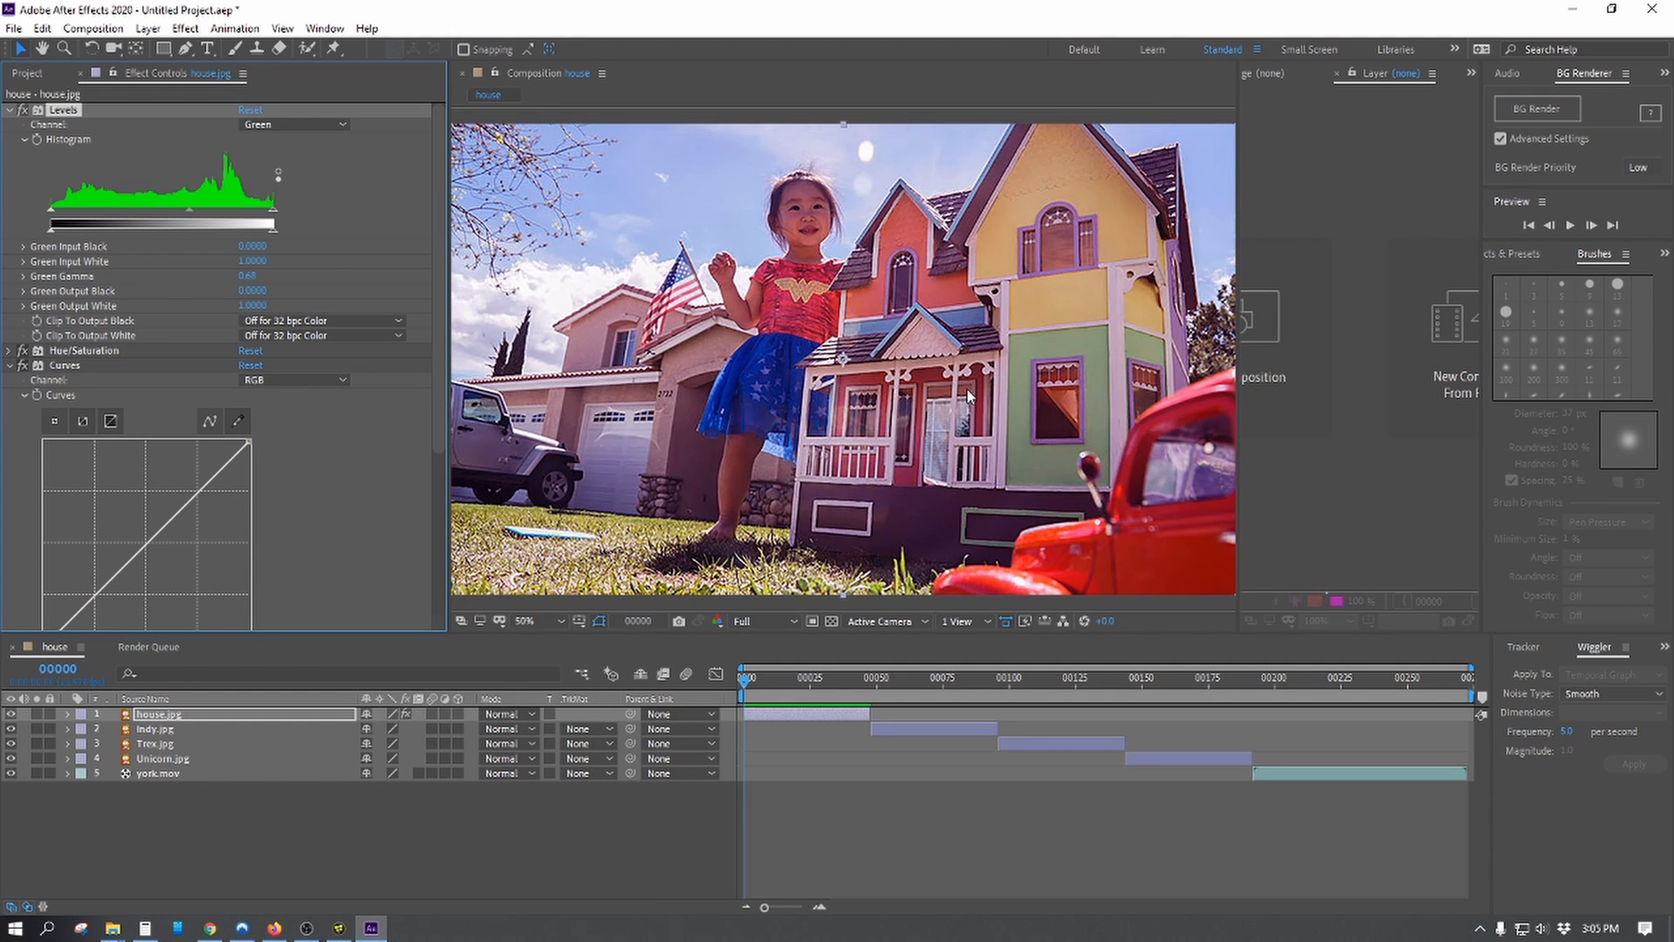
# - In Fusion Studio, display the Color Corrector's Highlights range and raise its curve handle to about X 0.6, Y 1.0
pyautogui.hotkey('alt', 'Tab')
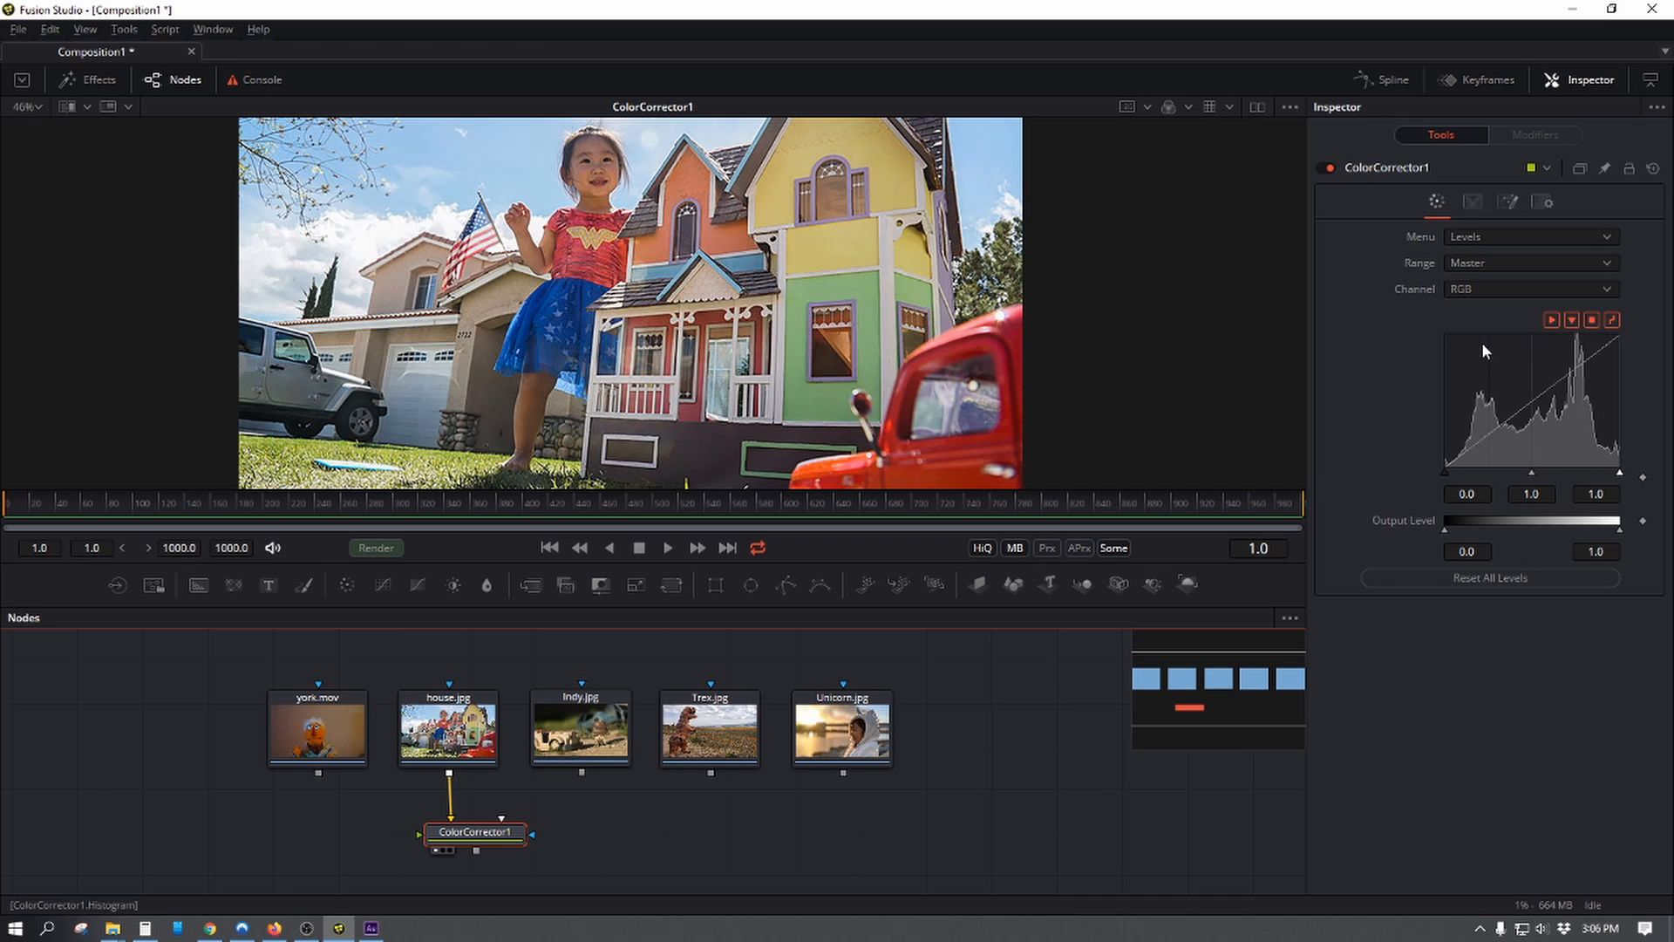
pyautogui.click(1474, 201)
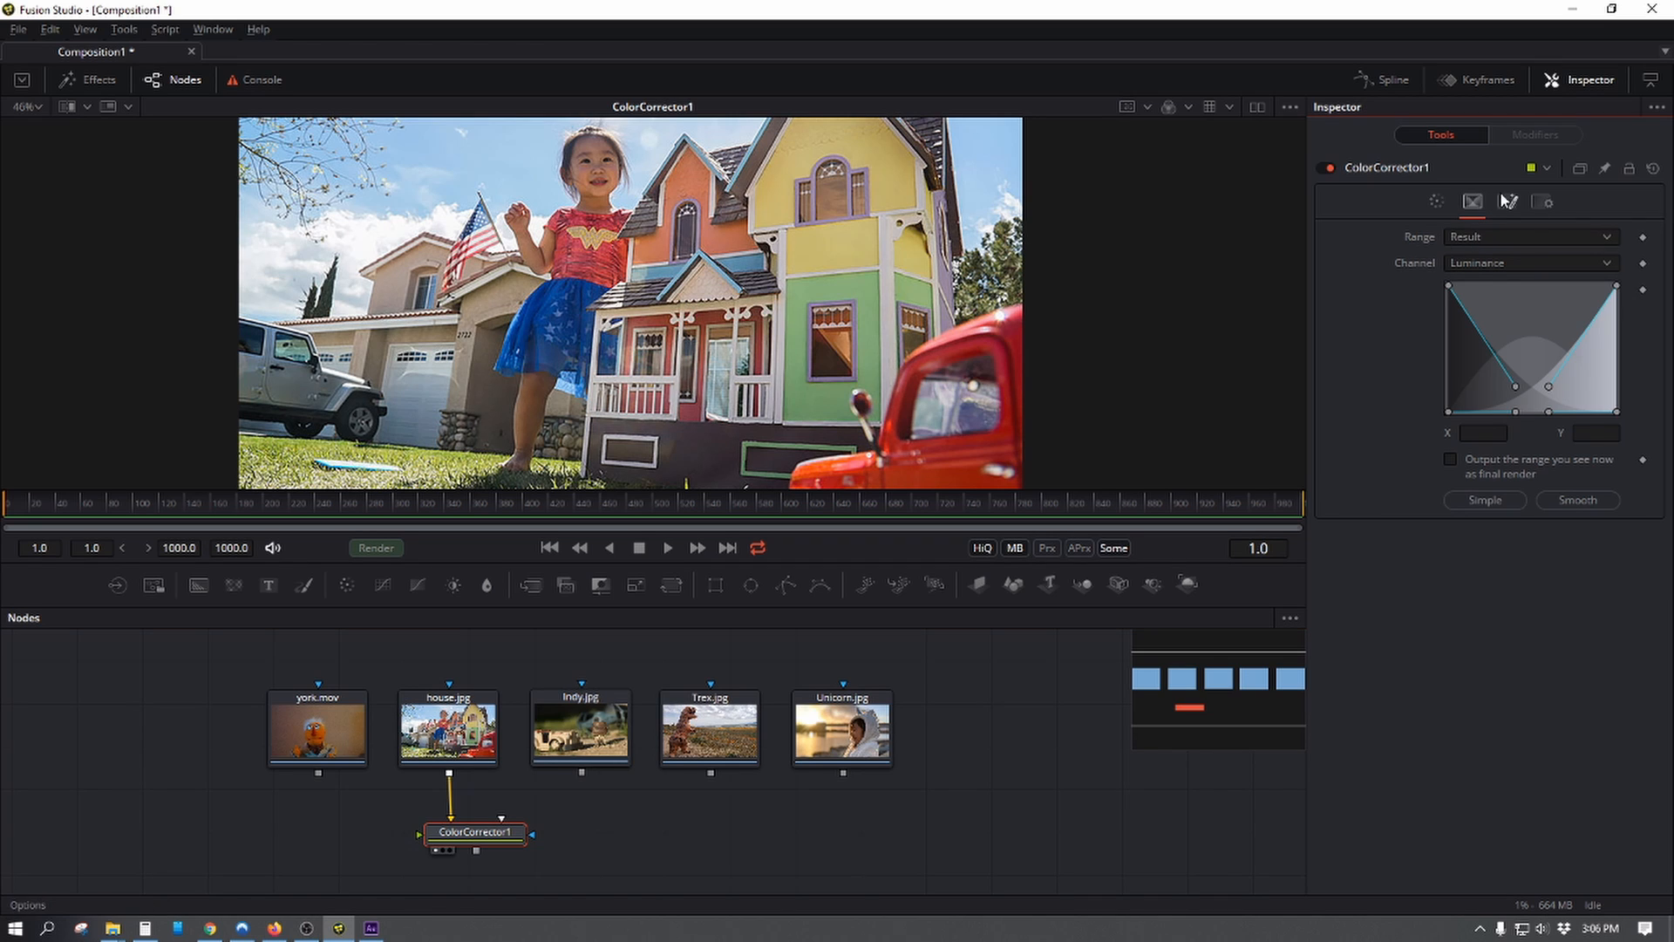
pyautogui.click(1475, 238)
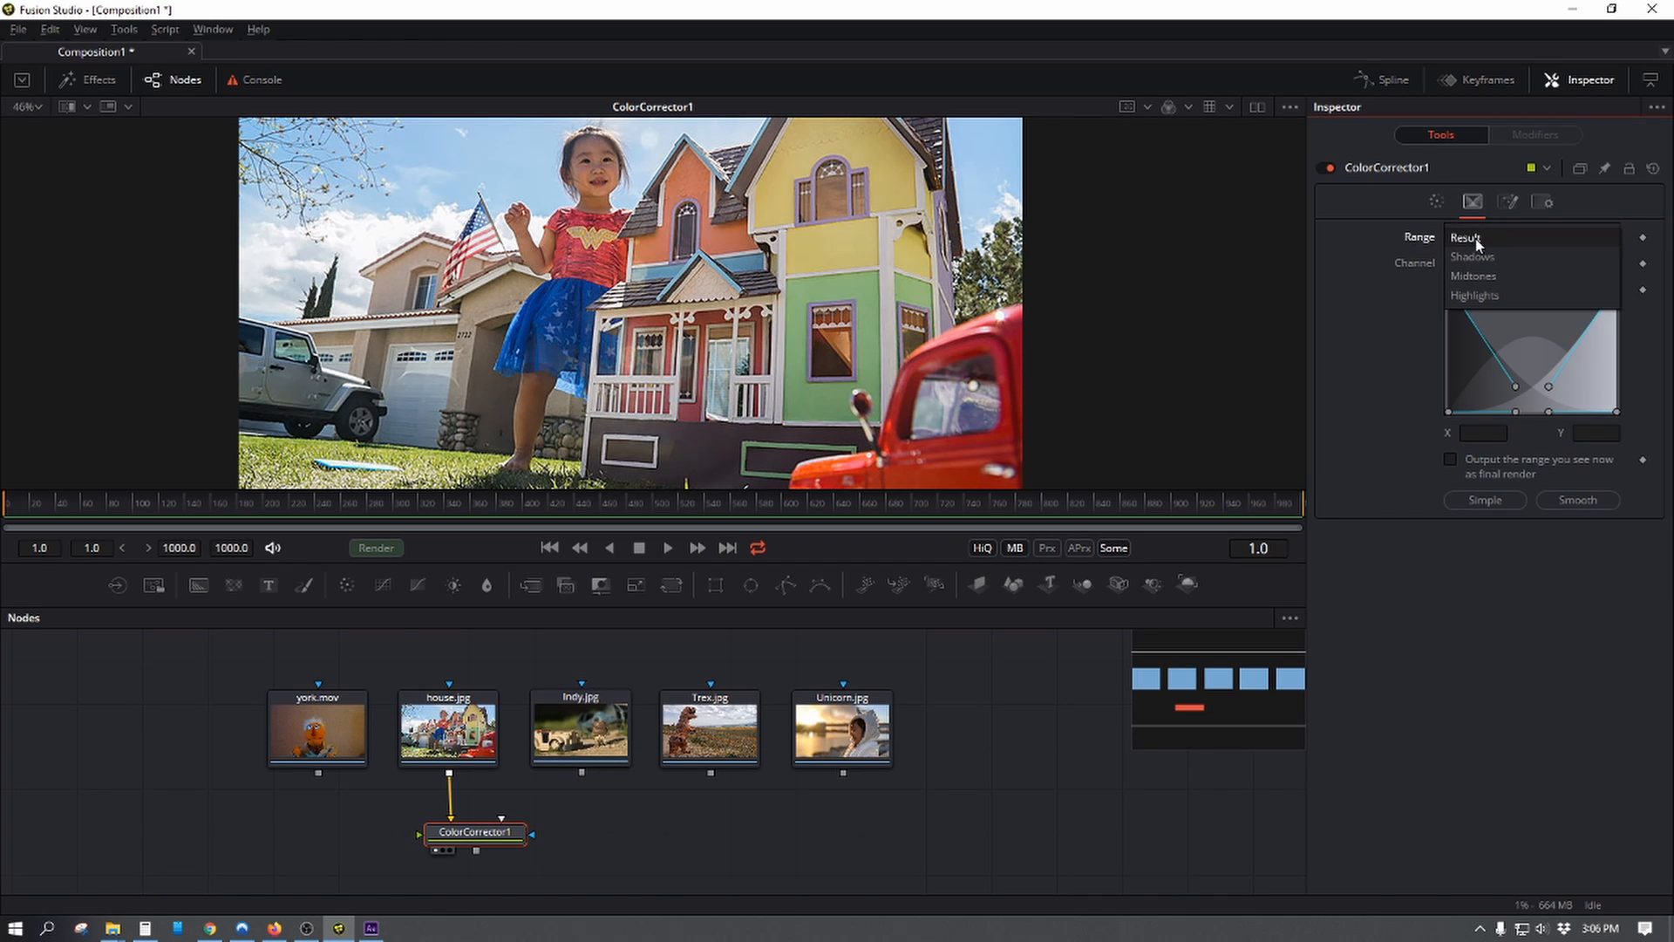
pyautogui.click(1500, 295)
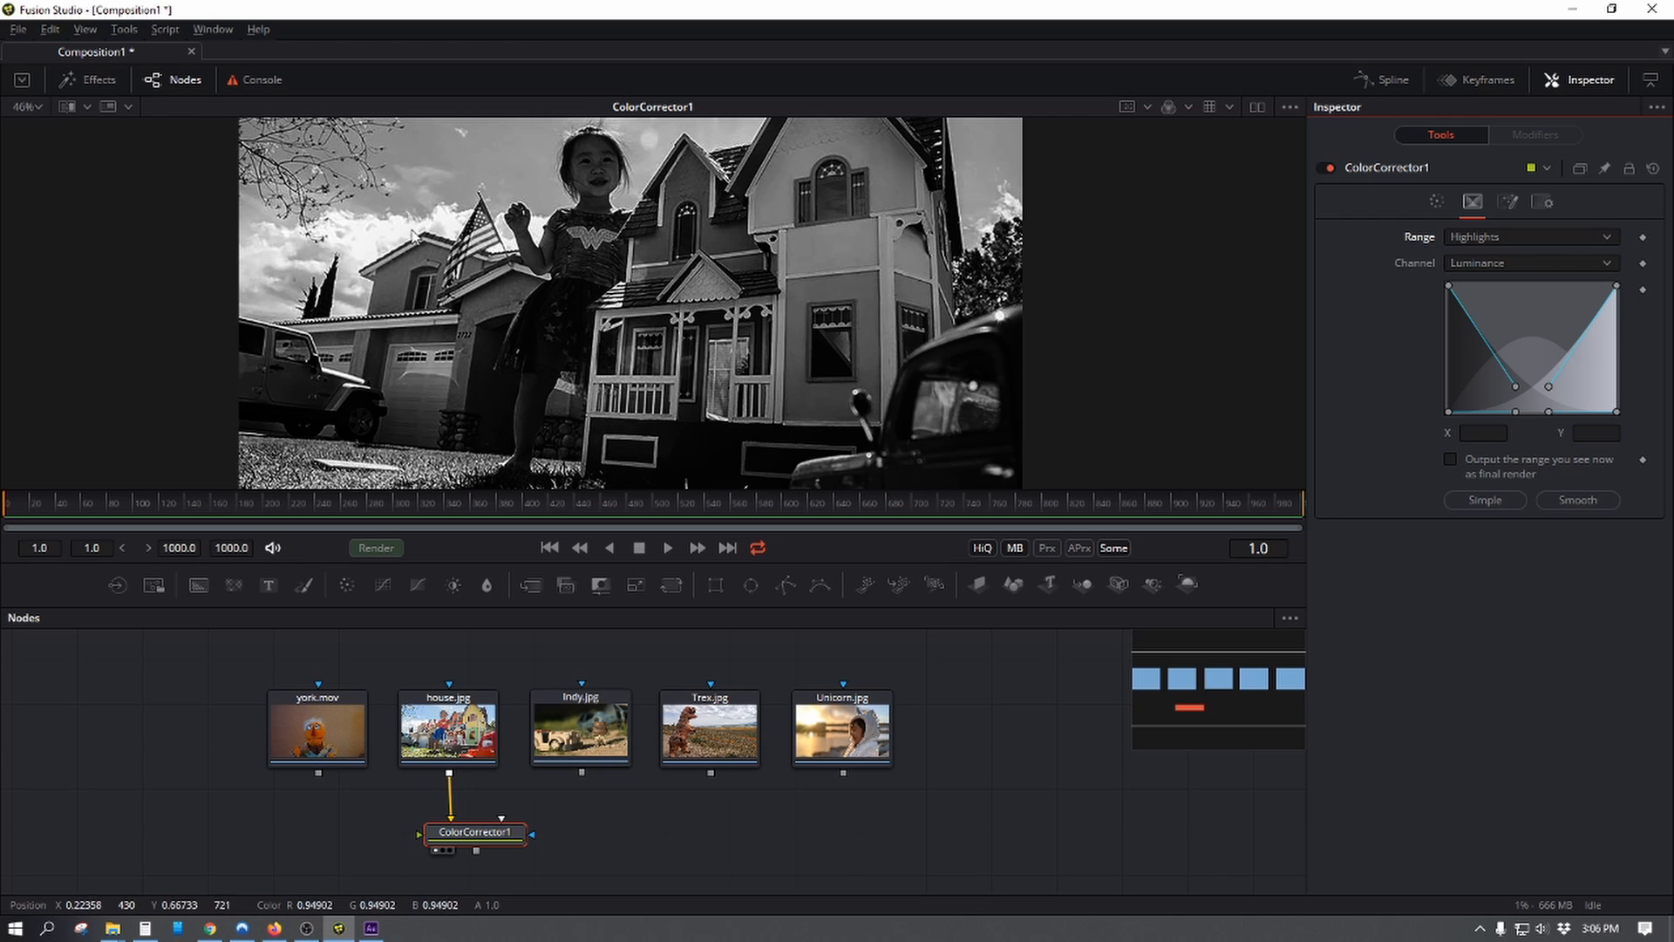
pyautogui.moveTo(1549, 386); pyautogui.dragTo(1548, 270)
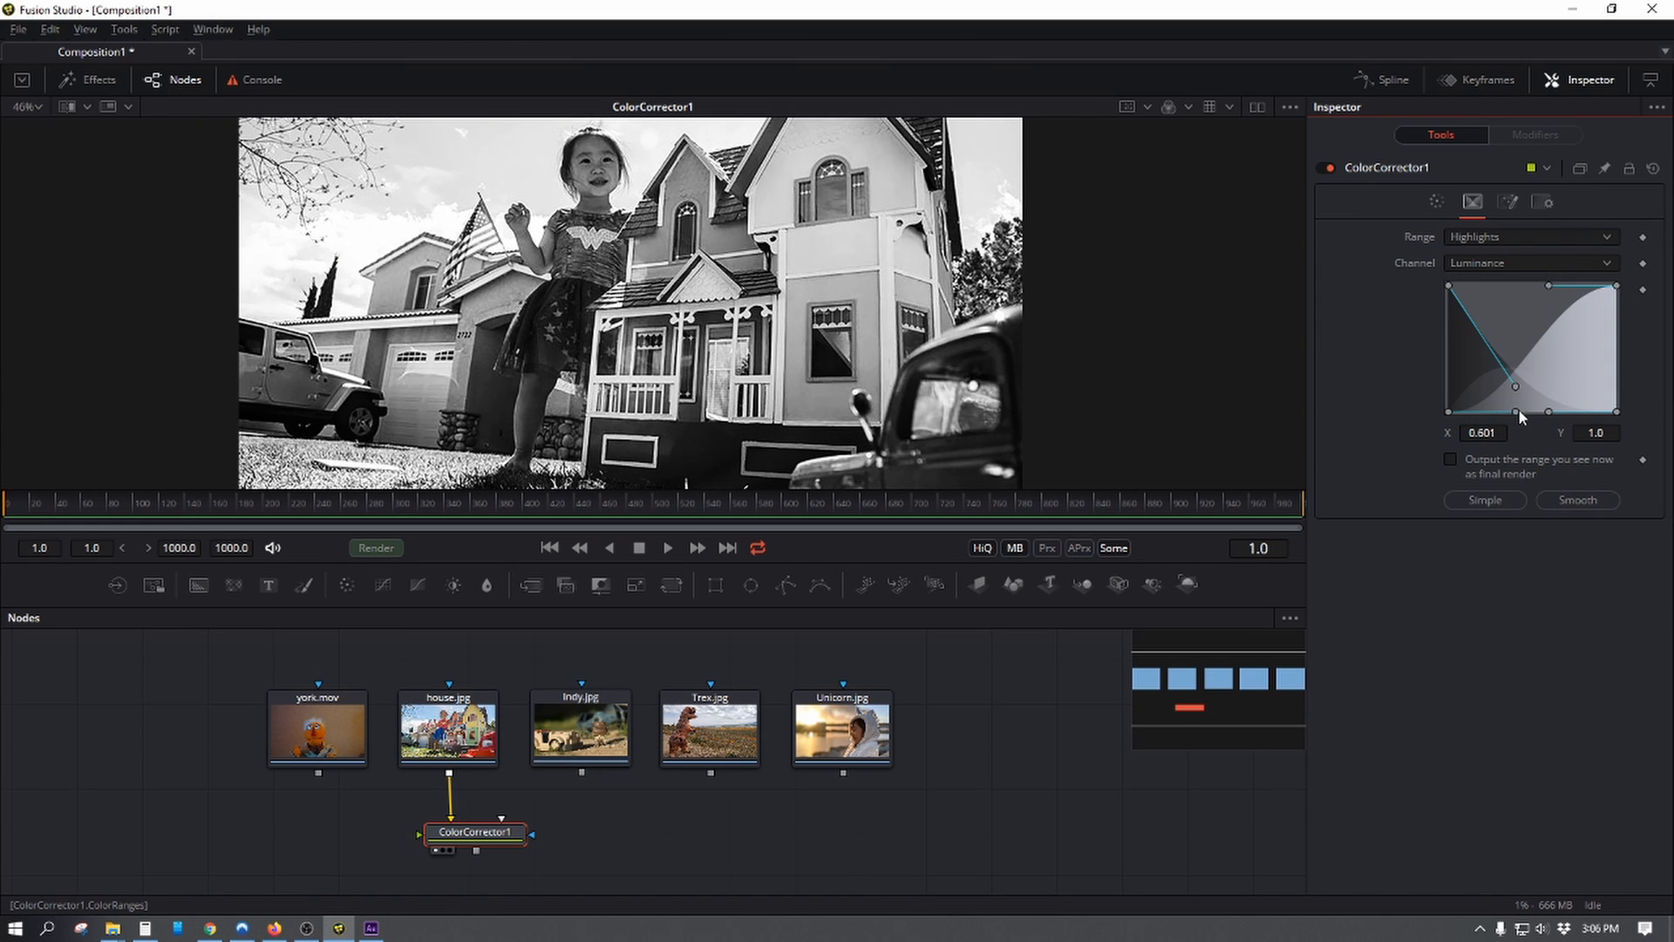
# - Set the highlights curve's lower handle to about X 0.74, Y 0 and the shadows handles to X 0.44, Y 1 and X 0, Y 0, ending on Result
pyautogui.moveTo(1518, 409); pyautogui.dragTo(1572, 425)
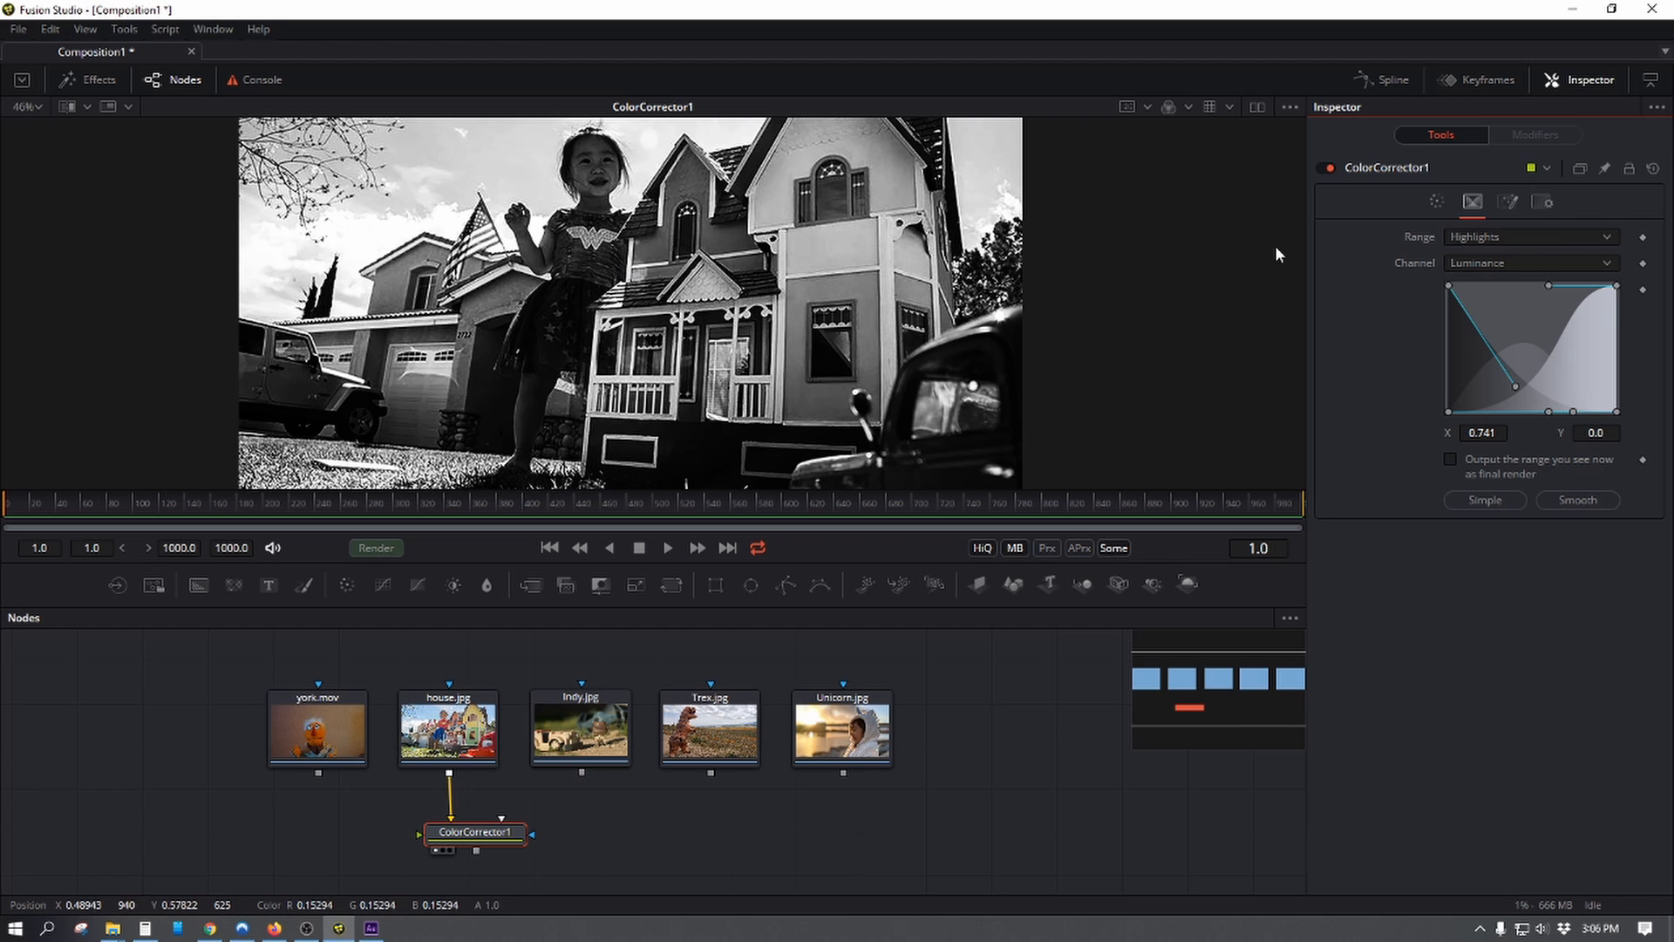
pyautogui.click(1522, 234)
pyautogui.click(1513, 202)
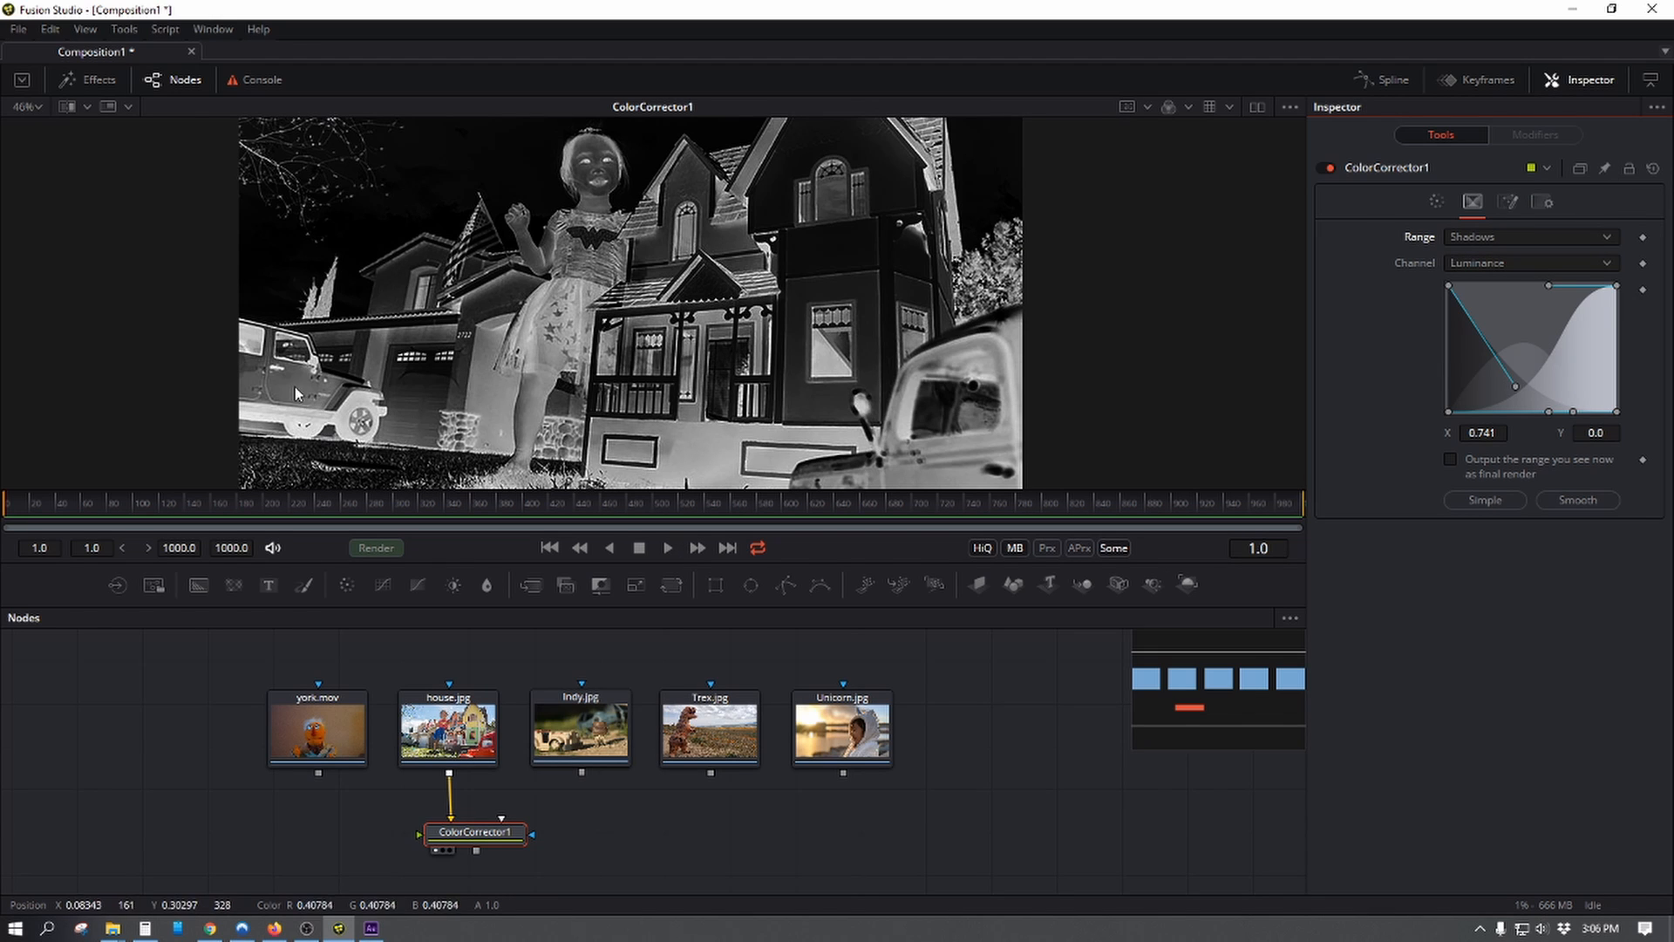
pyautogui.moveTo(1516, 386); pyautogui.dragTo(1522, 277)
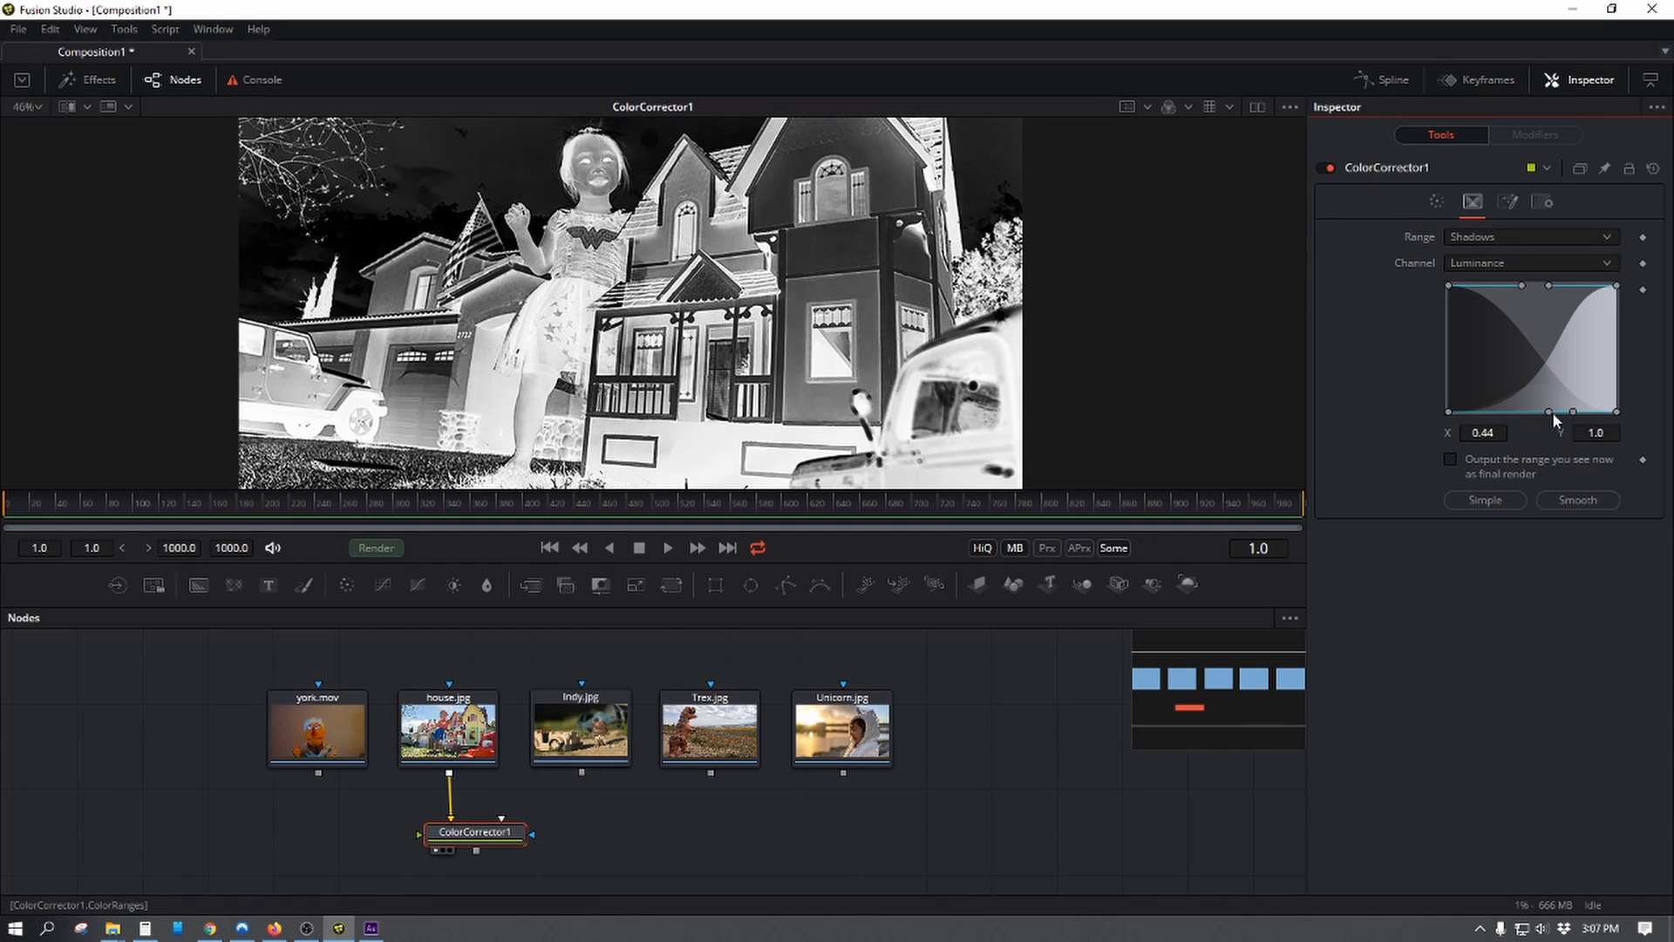
pyautogui.moveTo(1548, 410); pyautogui.dragTo(1445, 418)
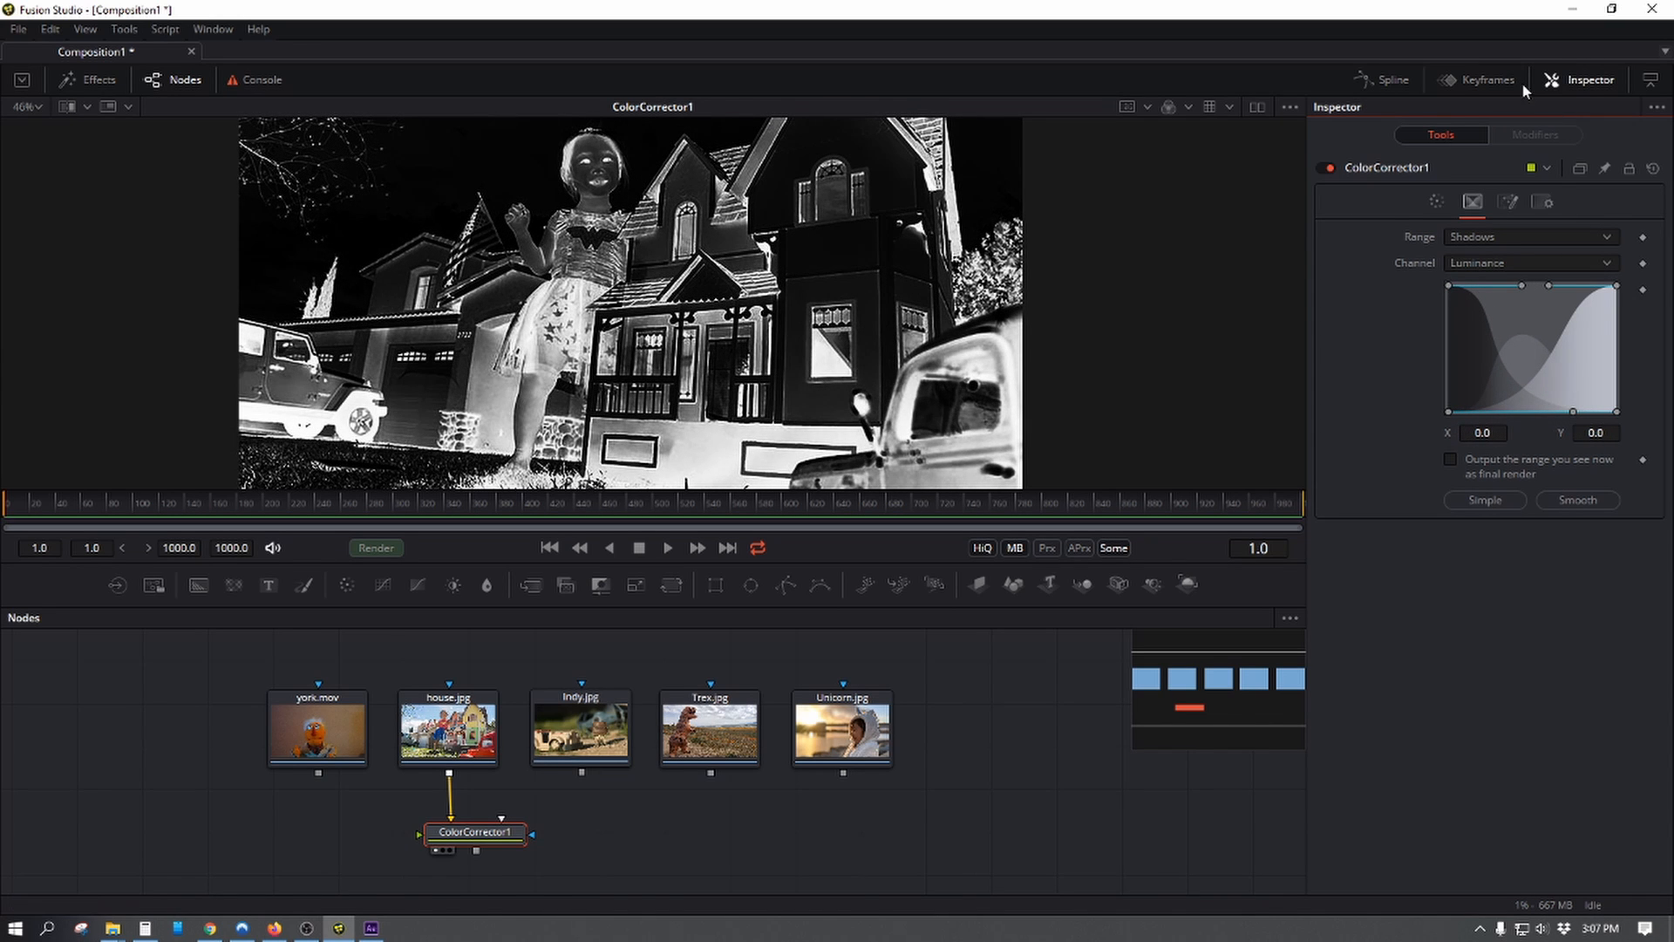
pyautogui.click(1504, 235)
pyautogui.click(1491, 209)
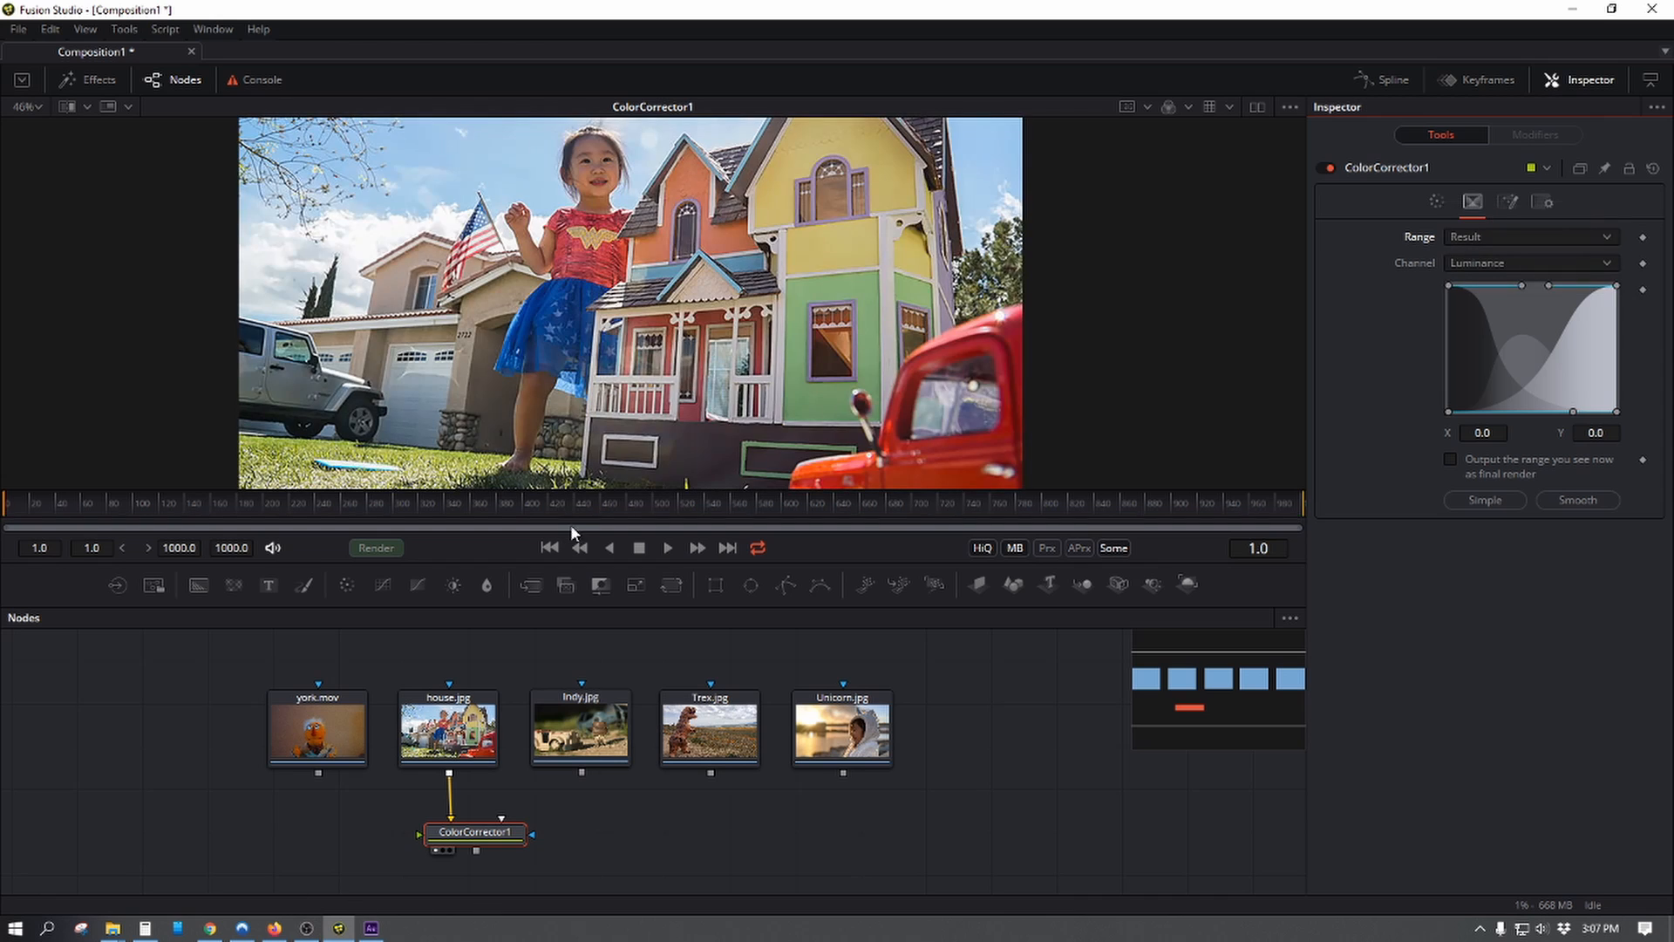
# - Set the Color Corrector's Levels to the Shadows range and Green channel, testing an input white of about 0.78 before restoring 1.0
pyautogui.click(1441, 201)
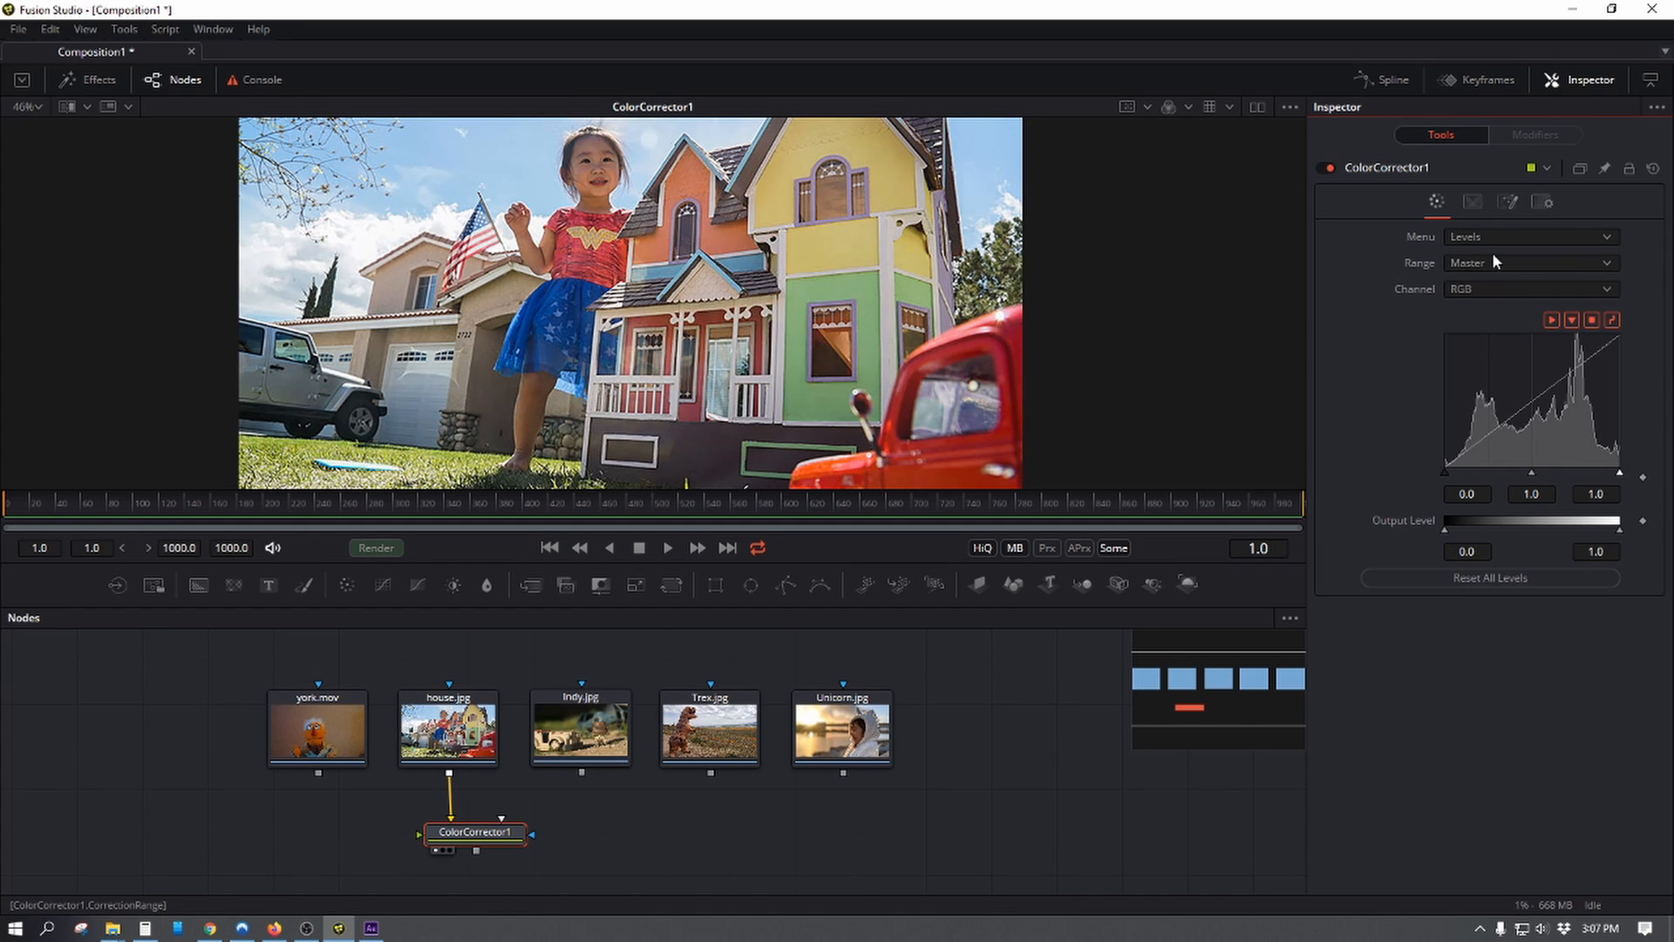
pyautogui.click(1494, 258)
pyautogui.click(1488, 284)
pyautogui.click(1482, 286)
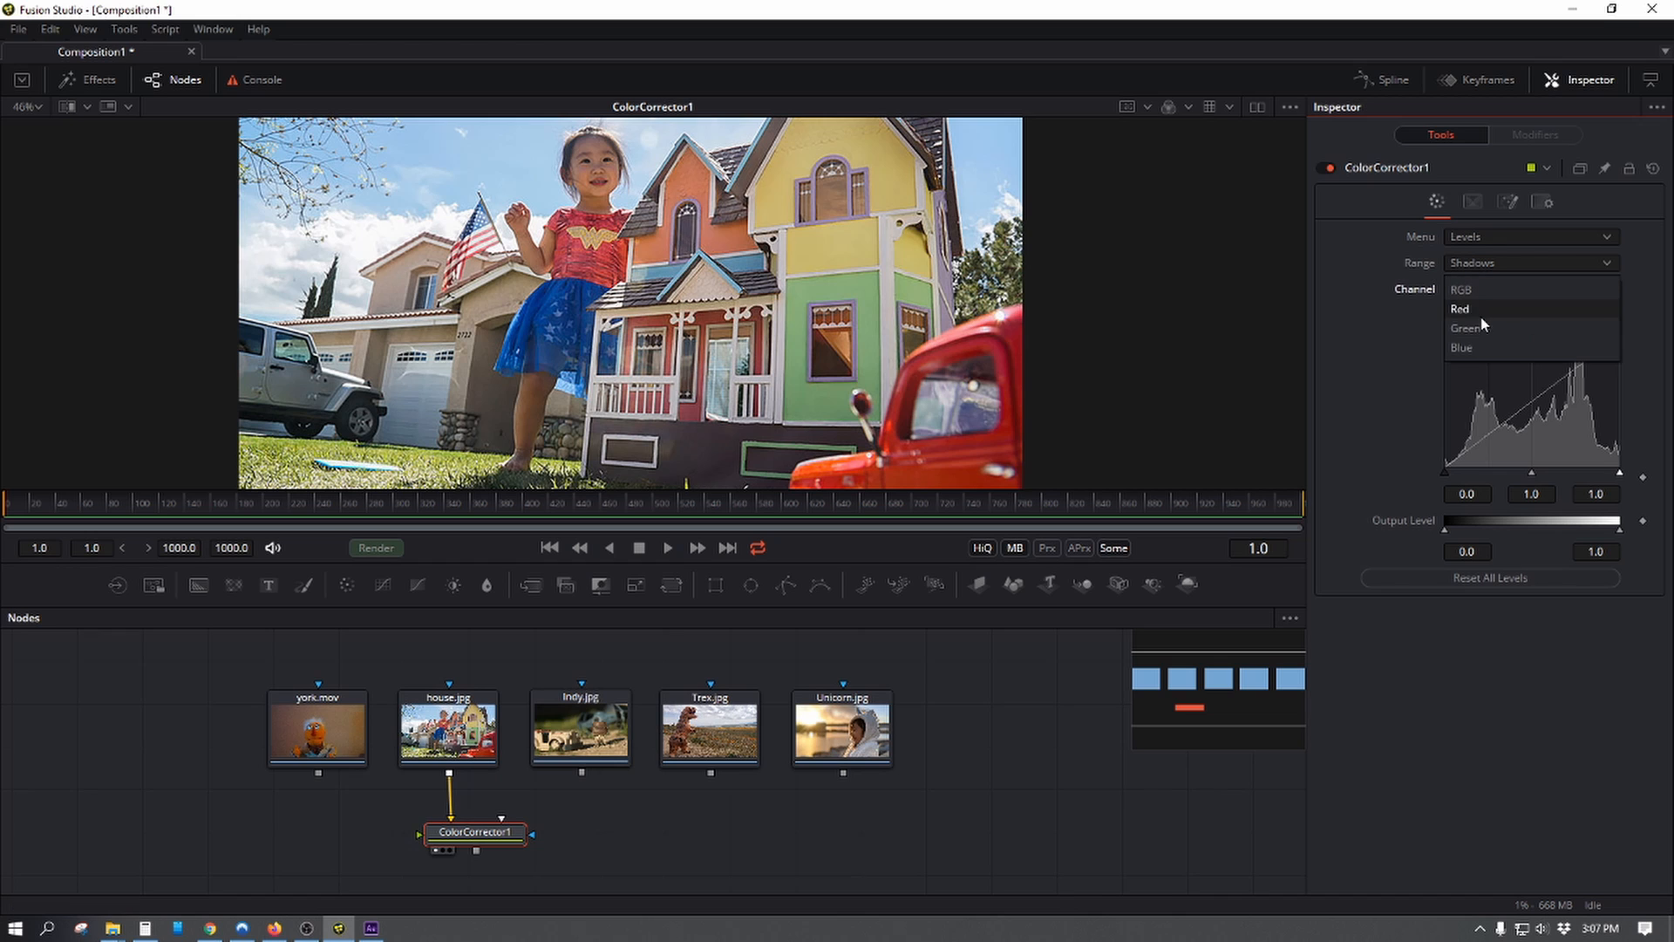
pyautogui.click(1480, 328)
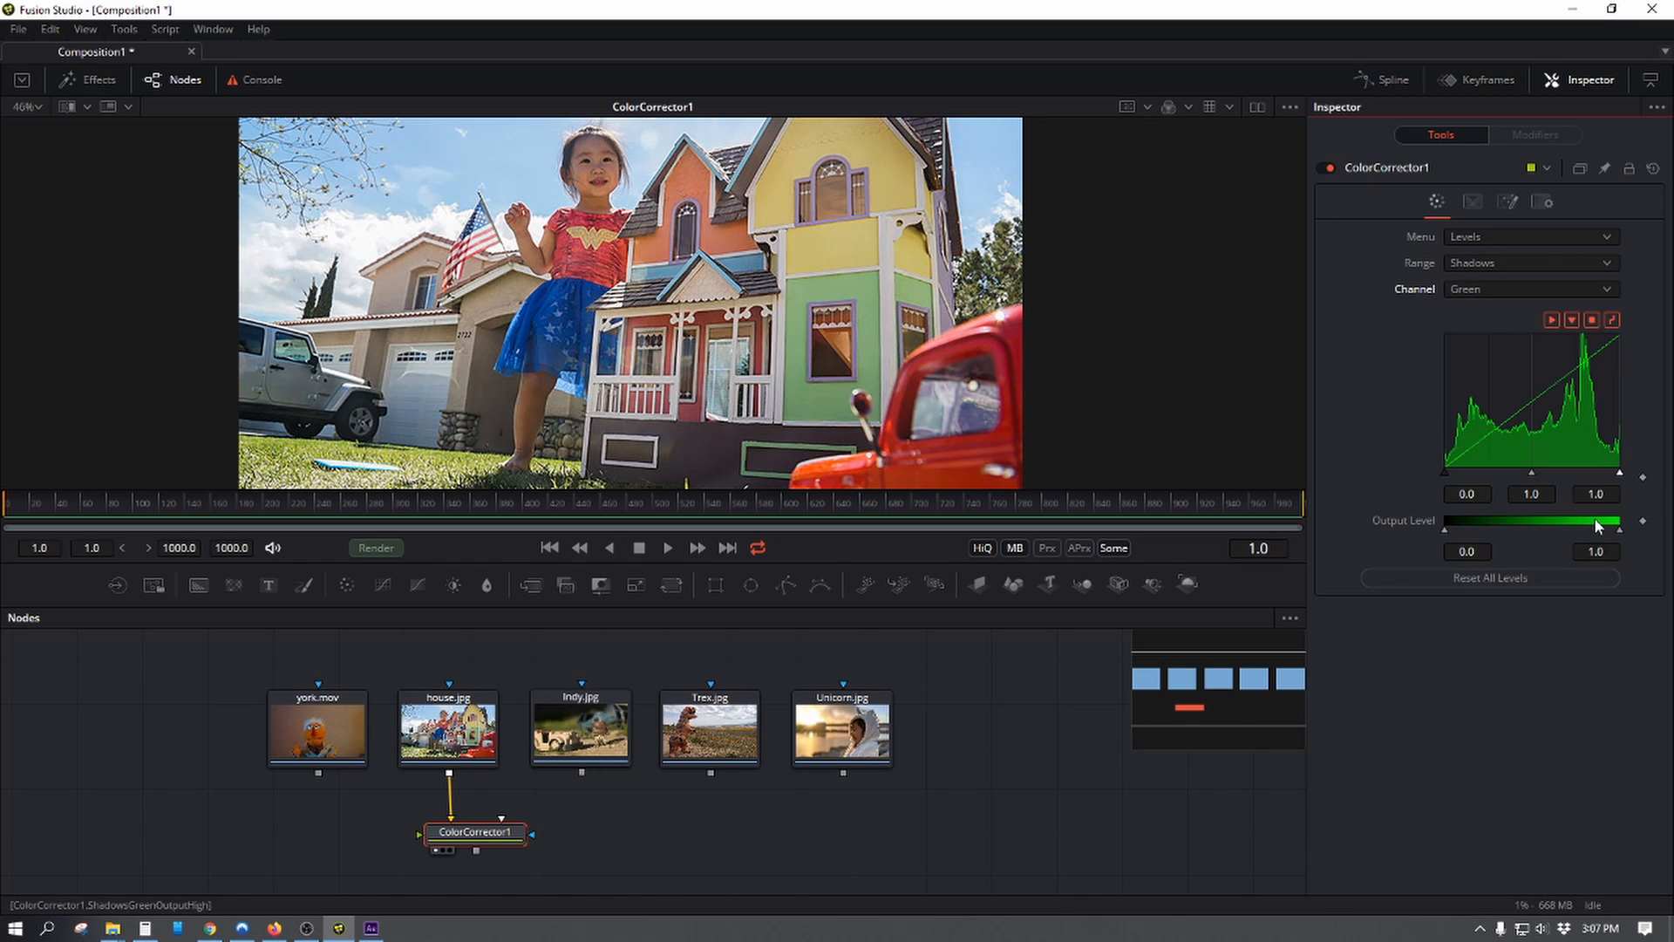
pyautogui.moveTo(1618, 472); pyautogui.dragTo(1580, 480)
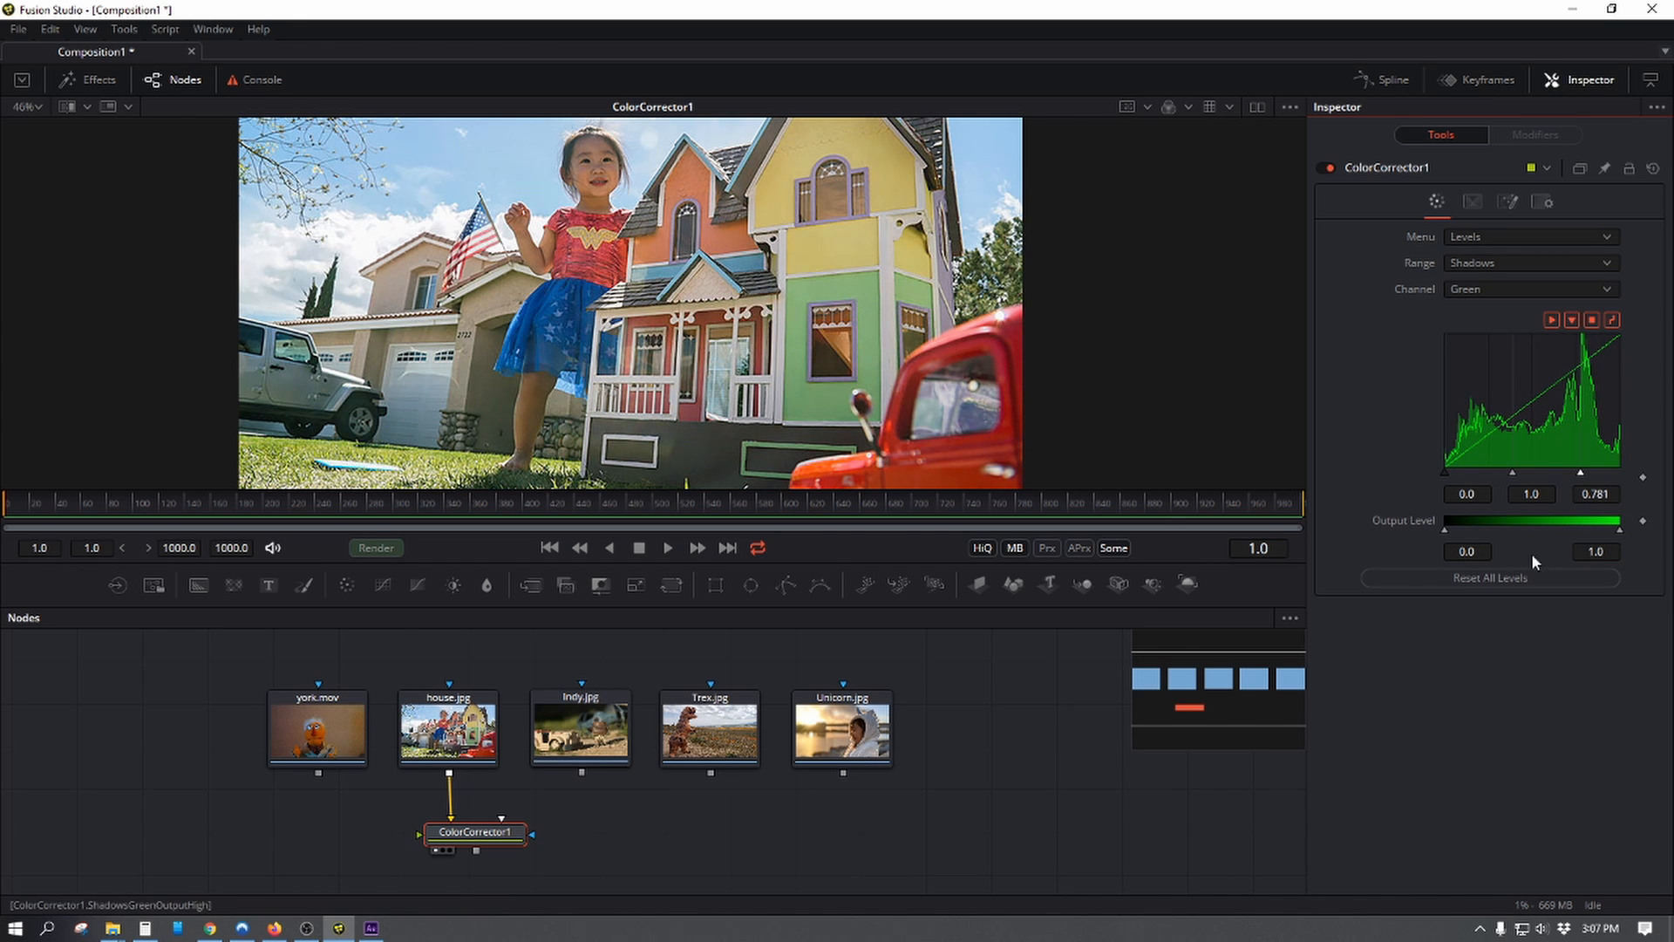
pyautogui.moveTo(1582, 476); pyautogui.dragTo(1661, 472)
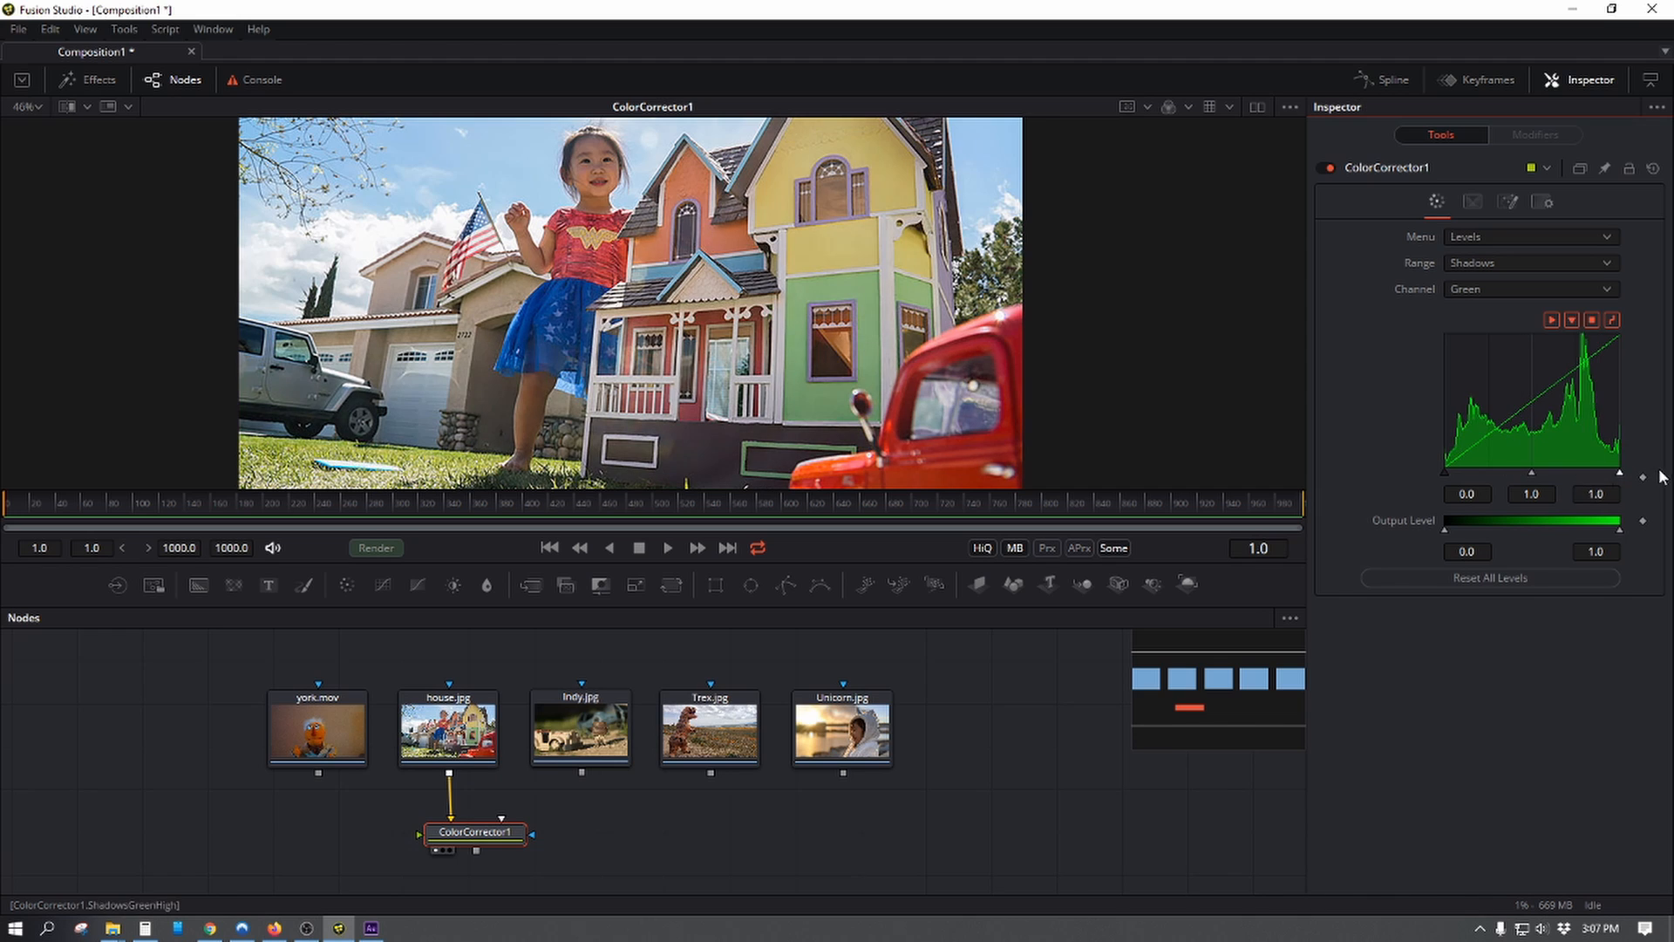
# - Switch to After Effects and delete the Curves effect from the house.jpg layer
pyautogui.moveTo(680, 713)
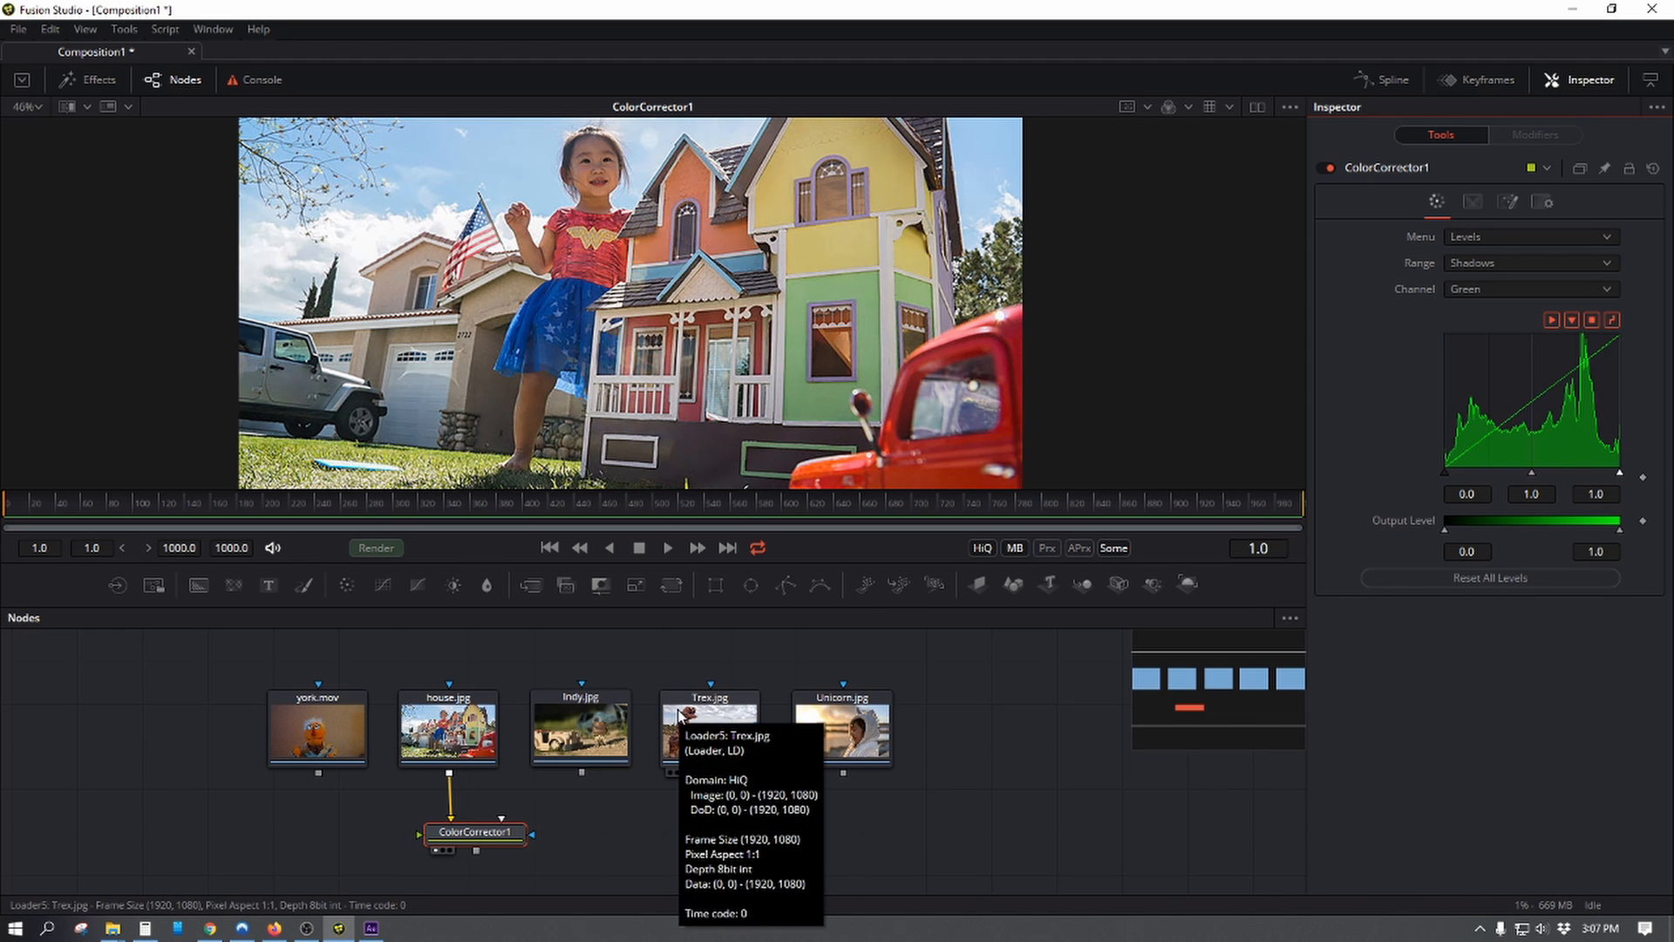
pyautogui.click(592, 656)
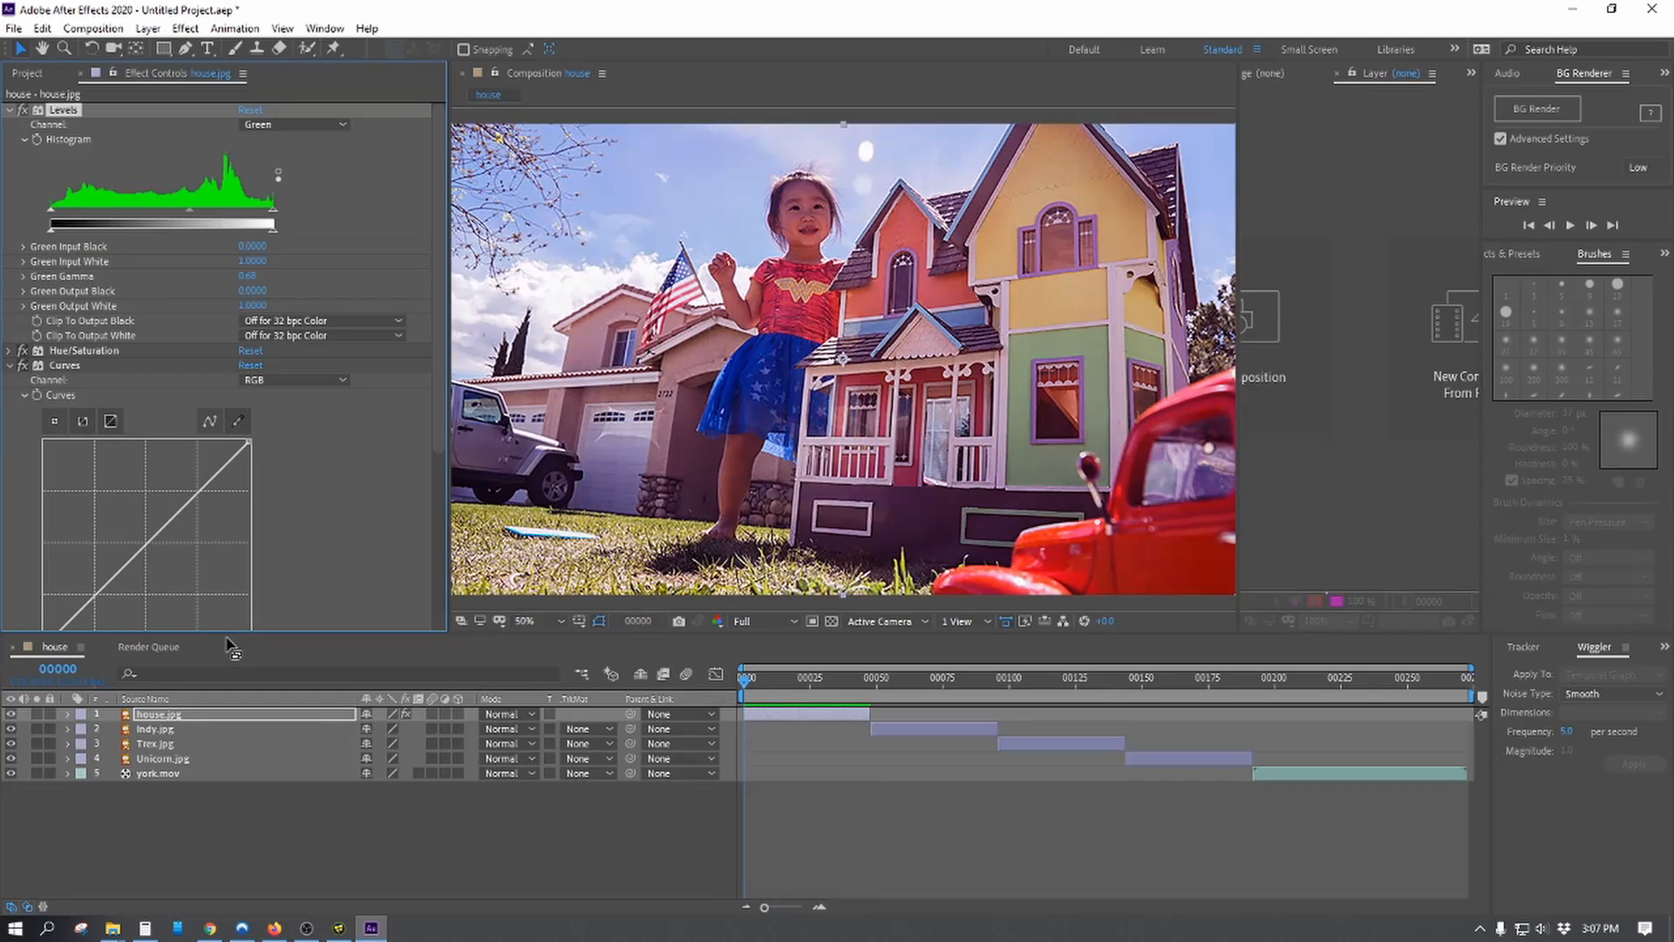
pyautogui.scroll(-4, 285, 541)
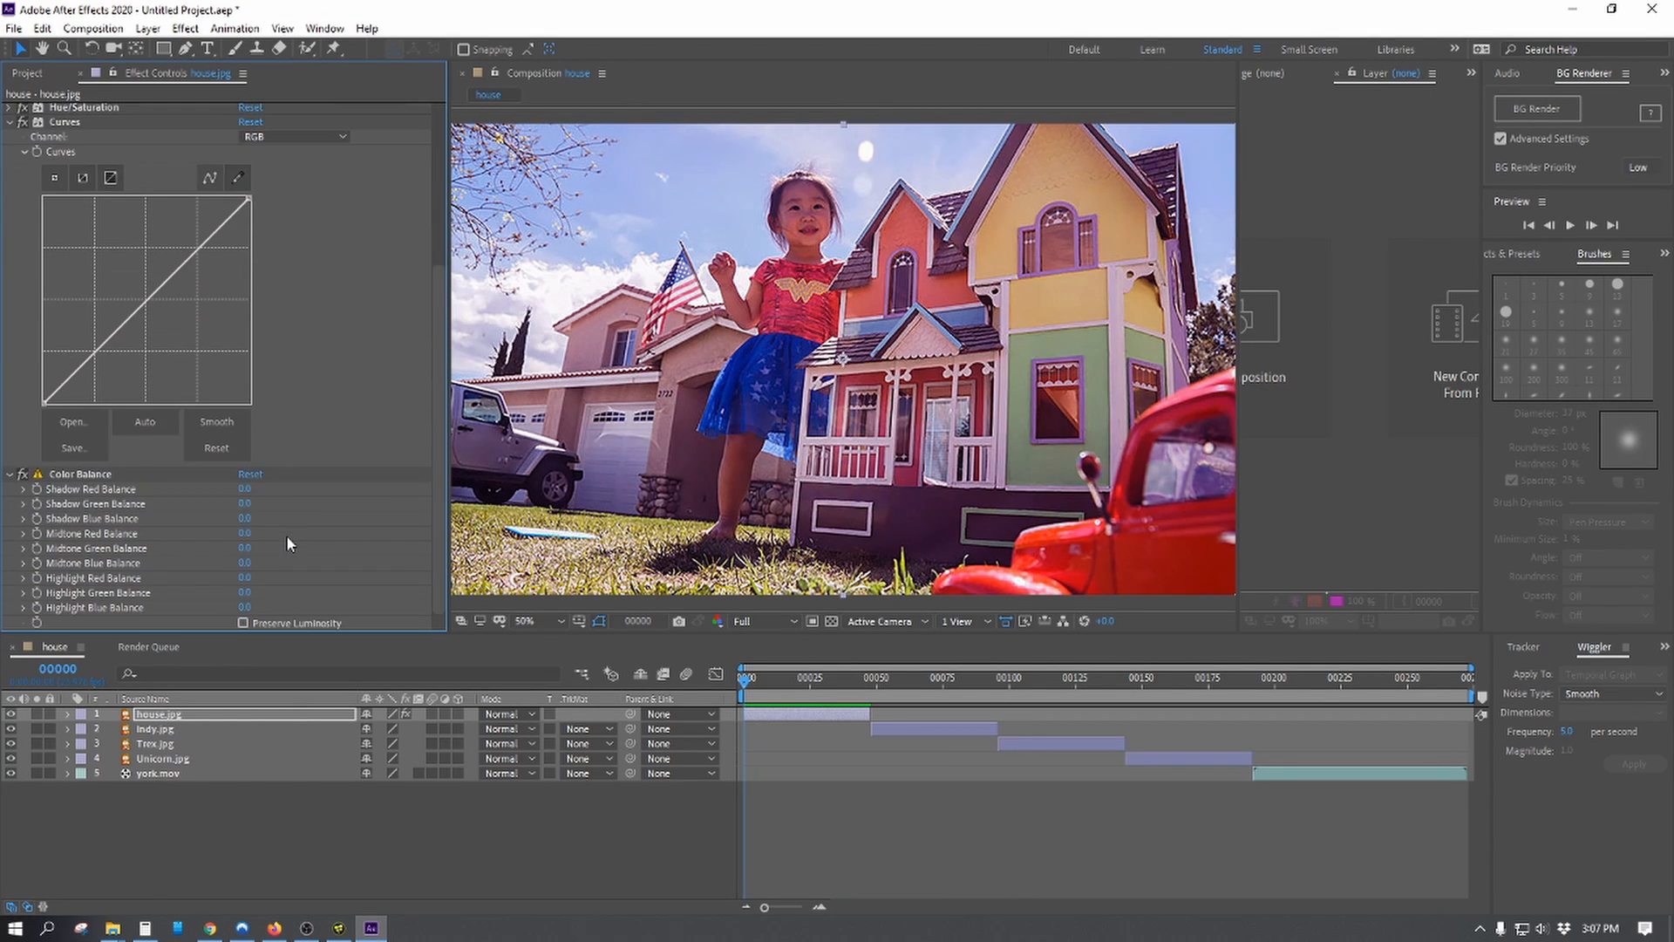
pyautogui.scroll(2, 286, 536)
pyautogui.click(39, 316)
pyautogui.press('Delete')
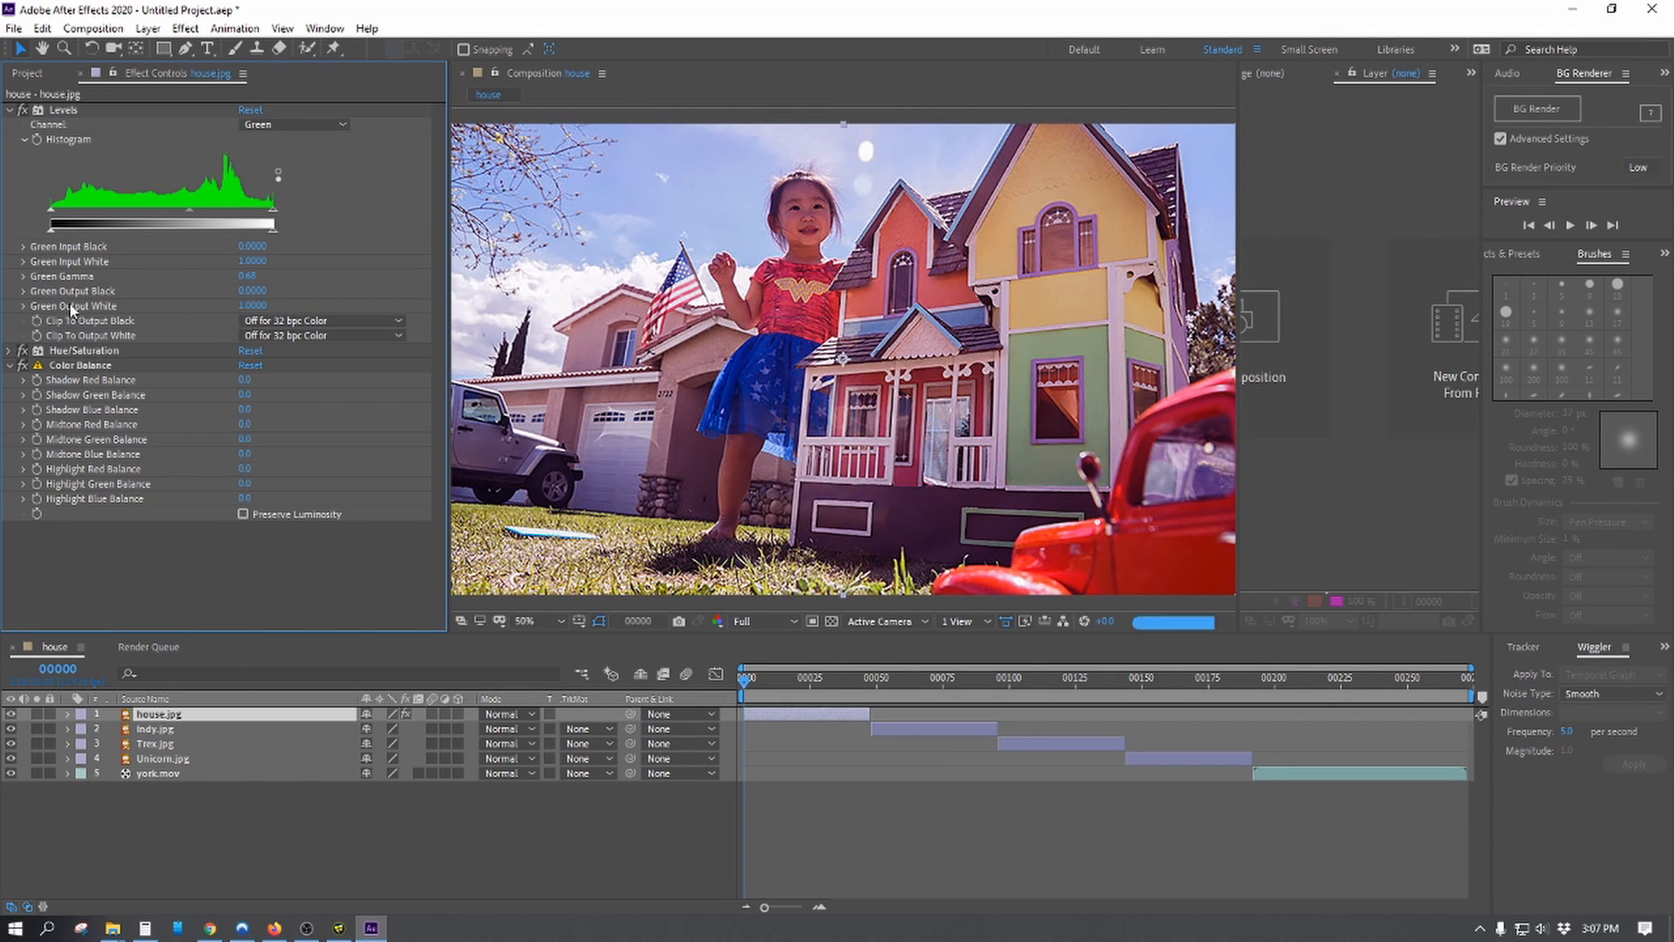
# - Expand the Hue/Saturation effect, set its channel control to Reds, and reset the Levels effect
pyautogui.click(11, 351)
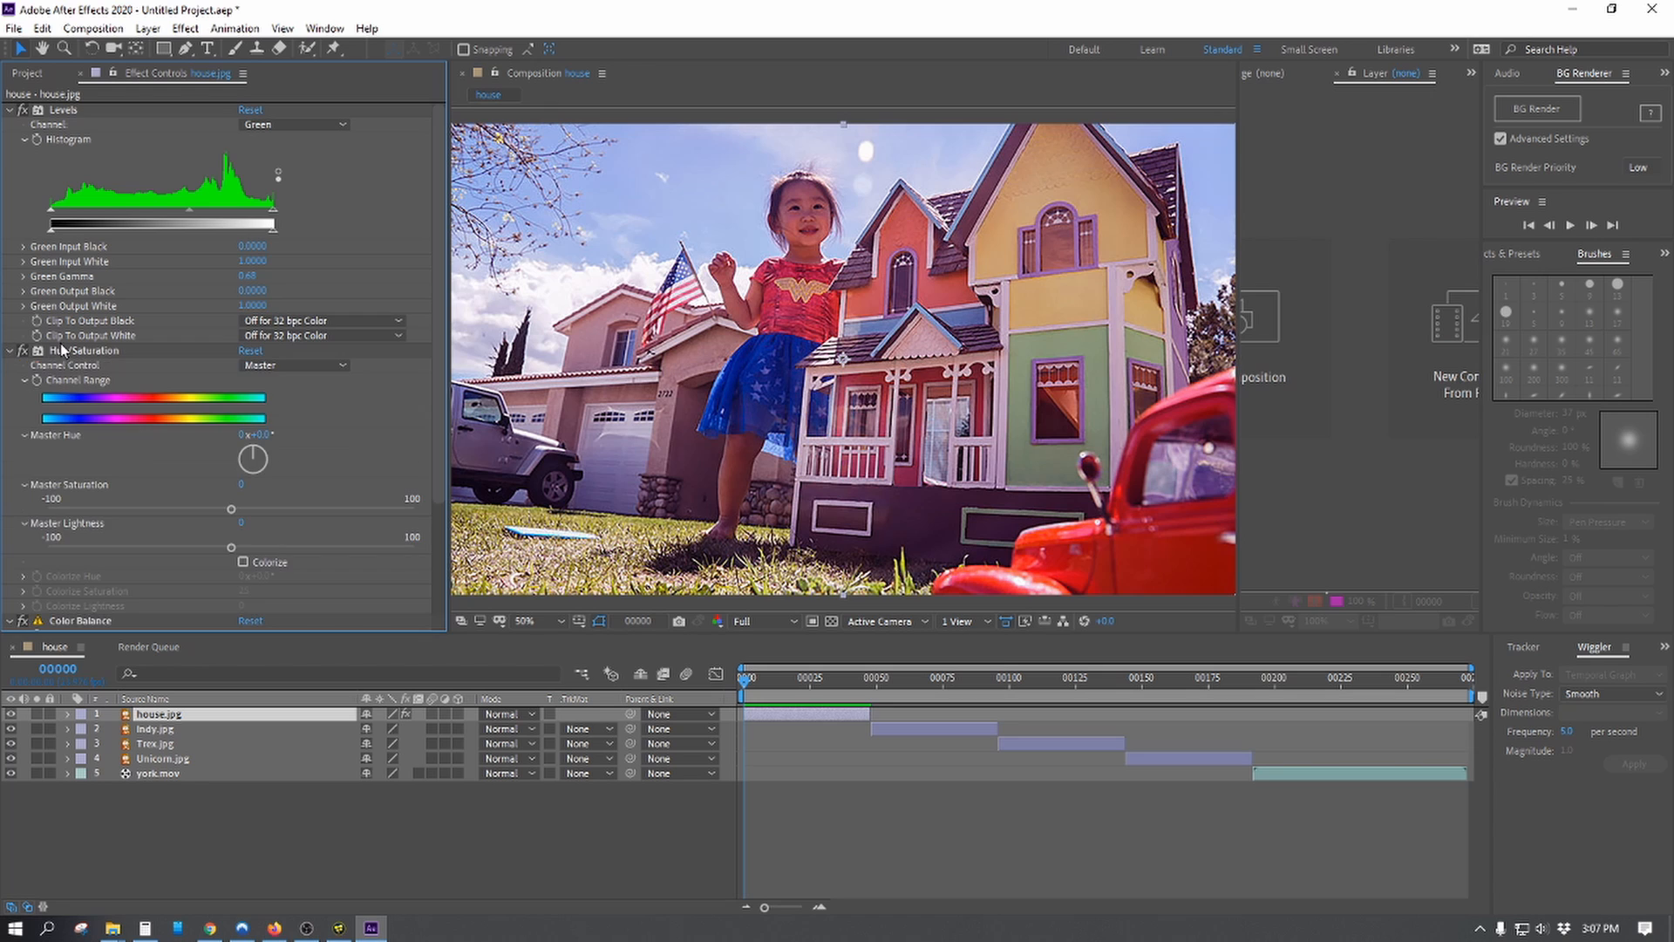
pyautogui.scroll(-2, 297, 418)
pyautogui.click(316, 284)
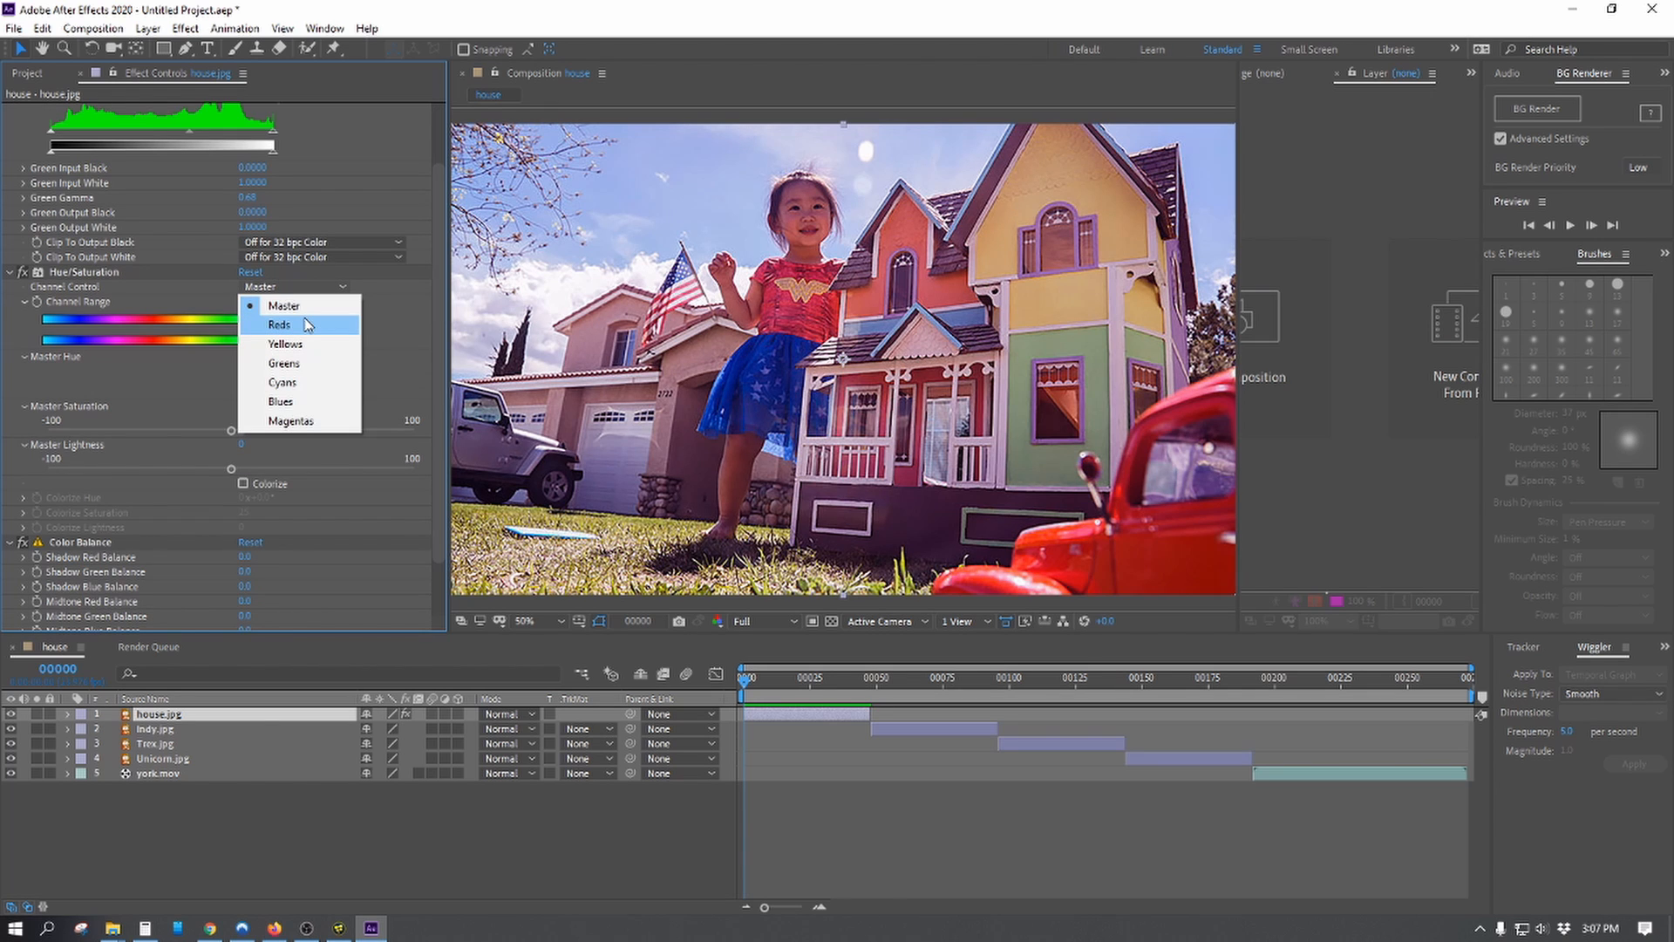
pyautogui.click(306, 325)
pyautogui.scroll(2, 125, 177)
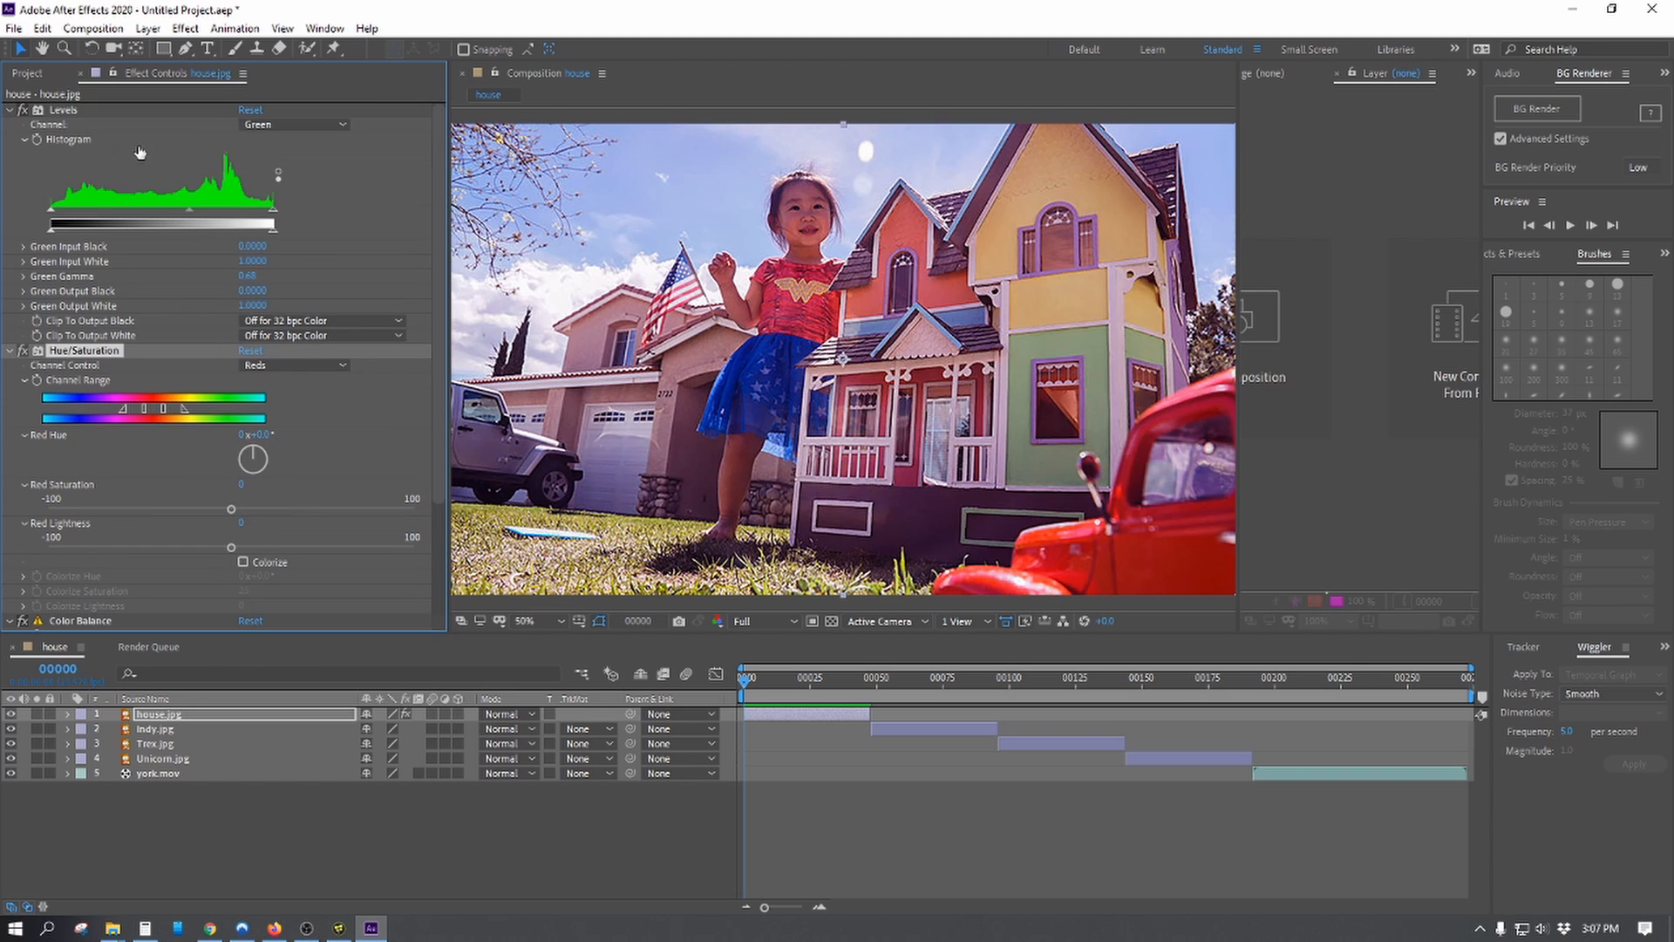
pyautogui.click(241, 110)
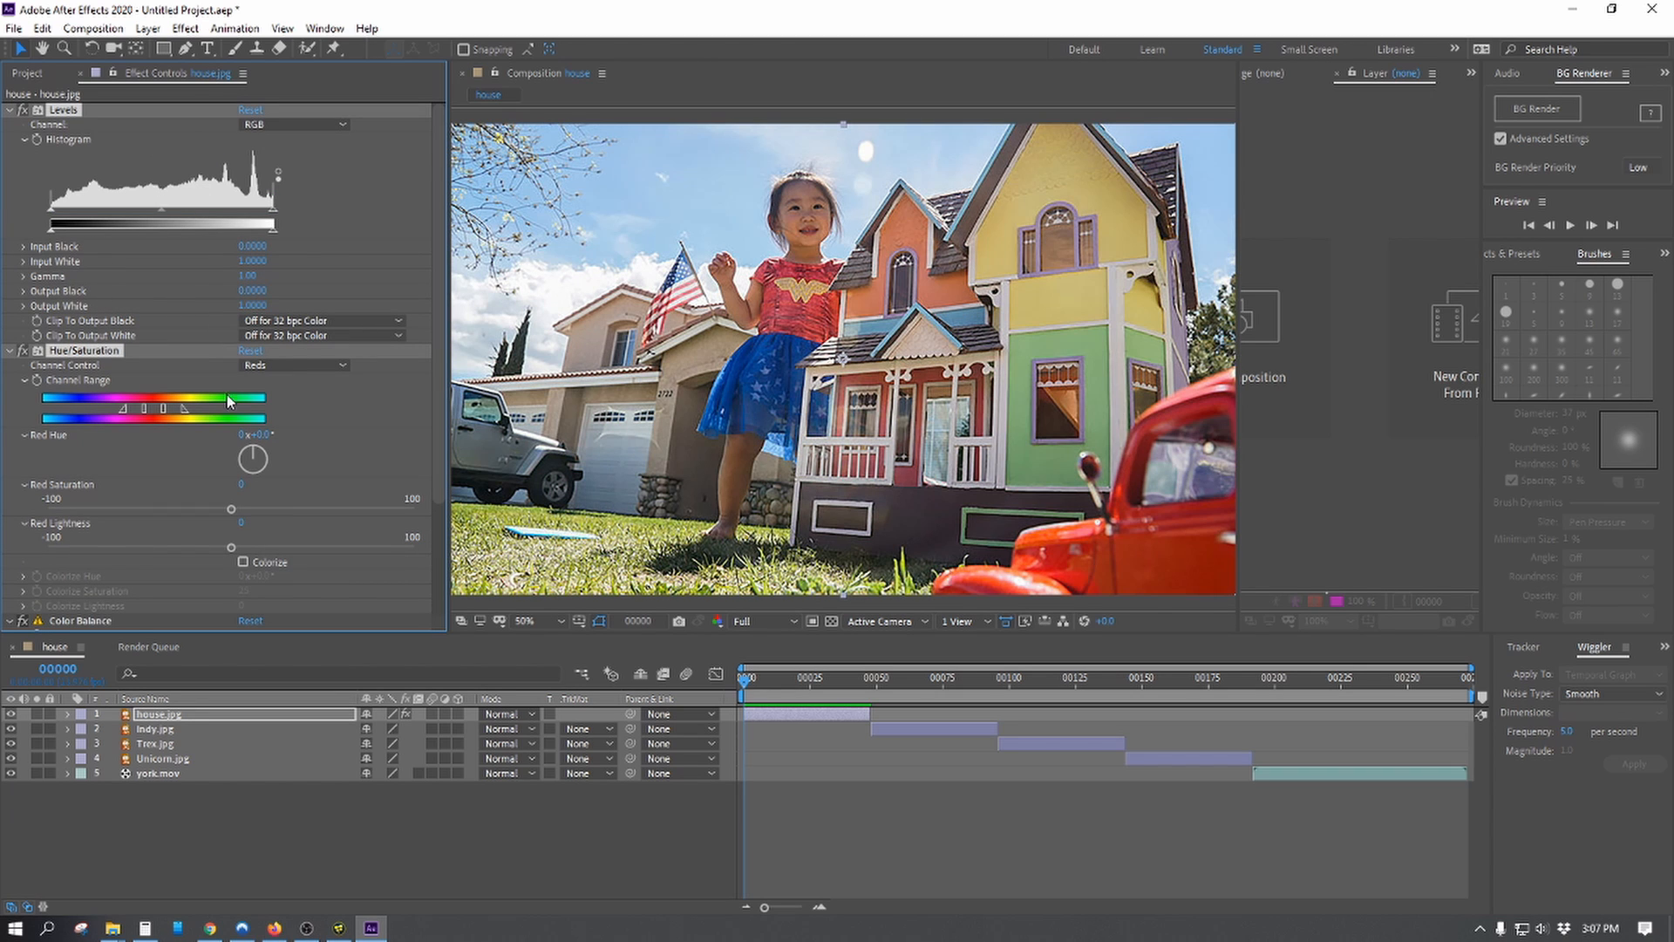
# - Widen the Reds channel range, set the red hue to about -7° and red saturation to about -43, and try the red lightness
pyautogui.moveTo(195, 409); pyautogui.dragTo(358, 445)
pyautogui.moveTo(288, 444)
pyautogui.mouseDown()
pyautogui.moveTo(306, 444)
pyautogui.moveTo(261, 444)
pyautogui.mouseUp()
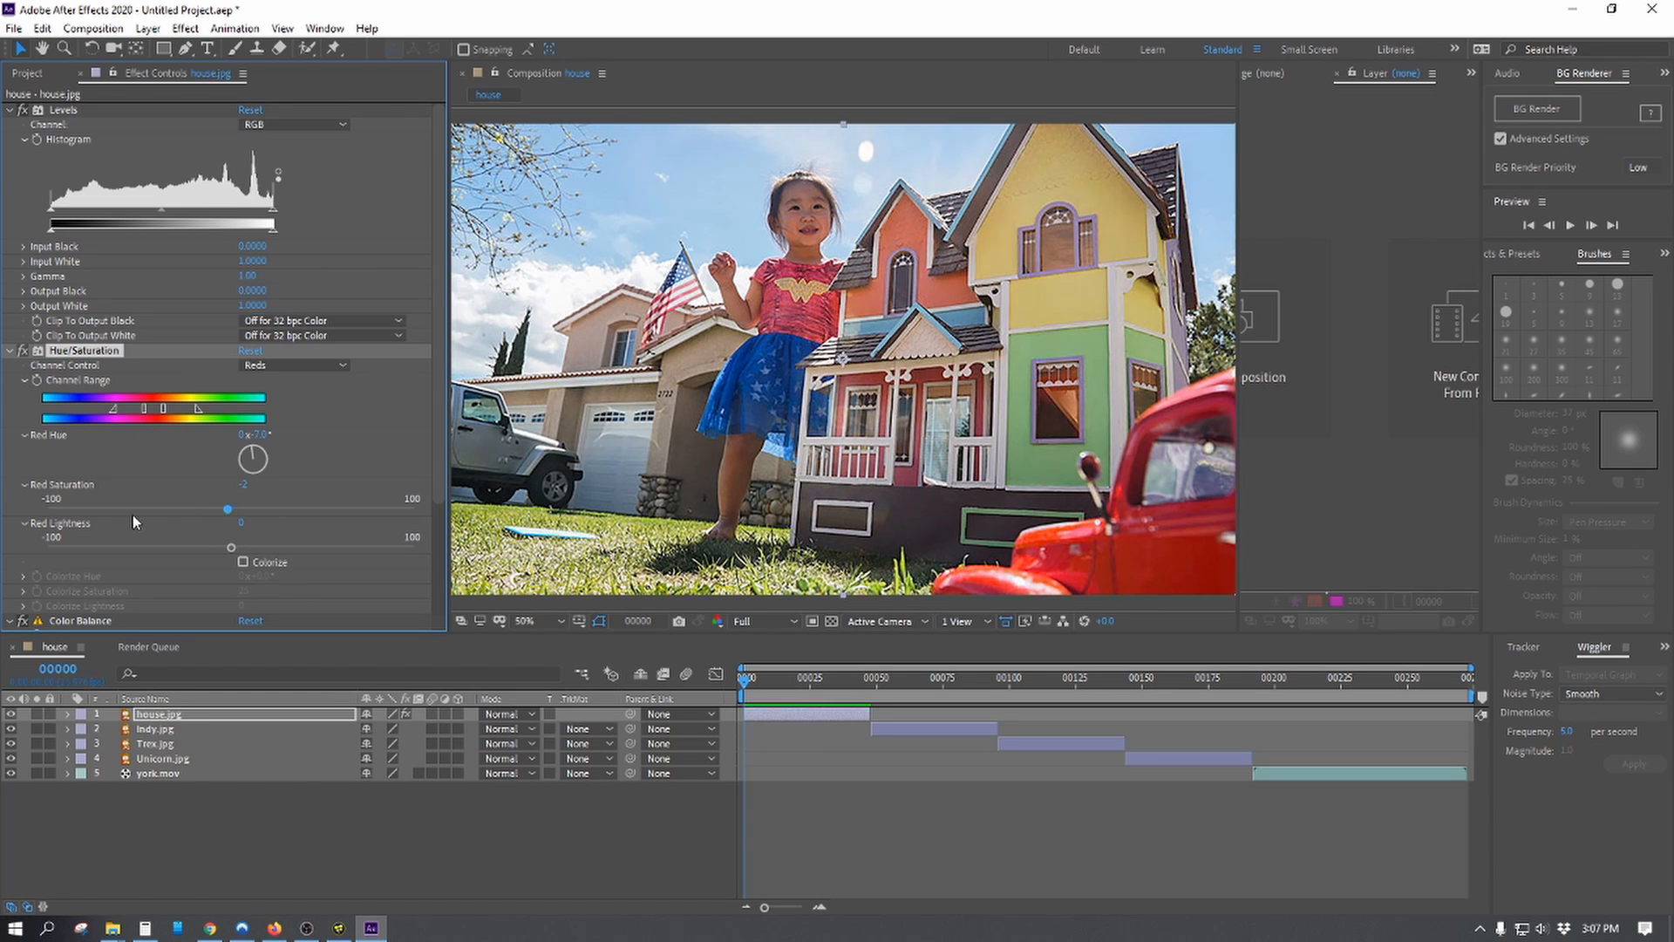
pyautogui.moveTo(132, 510)
pyautogui.mouseDown()
pyautogui.moveTo(186, 506)
pyautogui.moveTo(153, 509)
pyautogui.mouseUp()
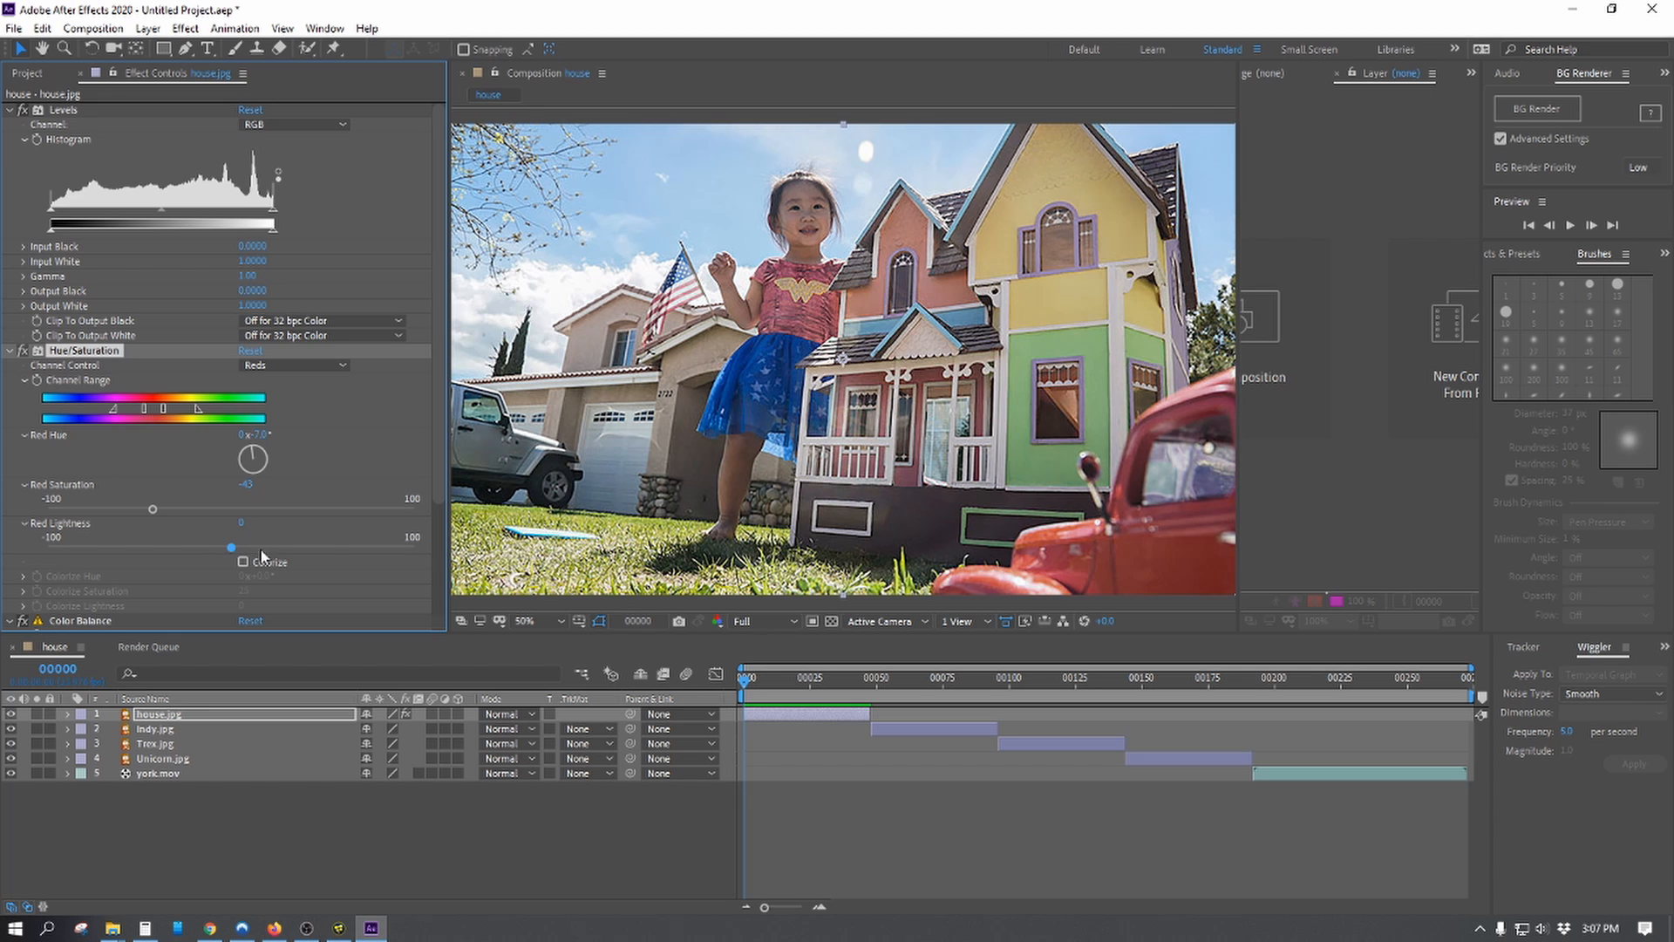
pyautogui.moveTo(262, 549); pyautogui.dragTo(233, 570)
# - Switch to Fusion Studio, add a Hue Curves node, connect the house.jpg loader to it and show it in the viewer
pyautogui.hotkey('alt', 'Tab')
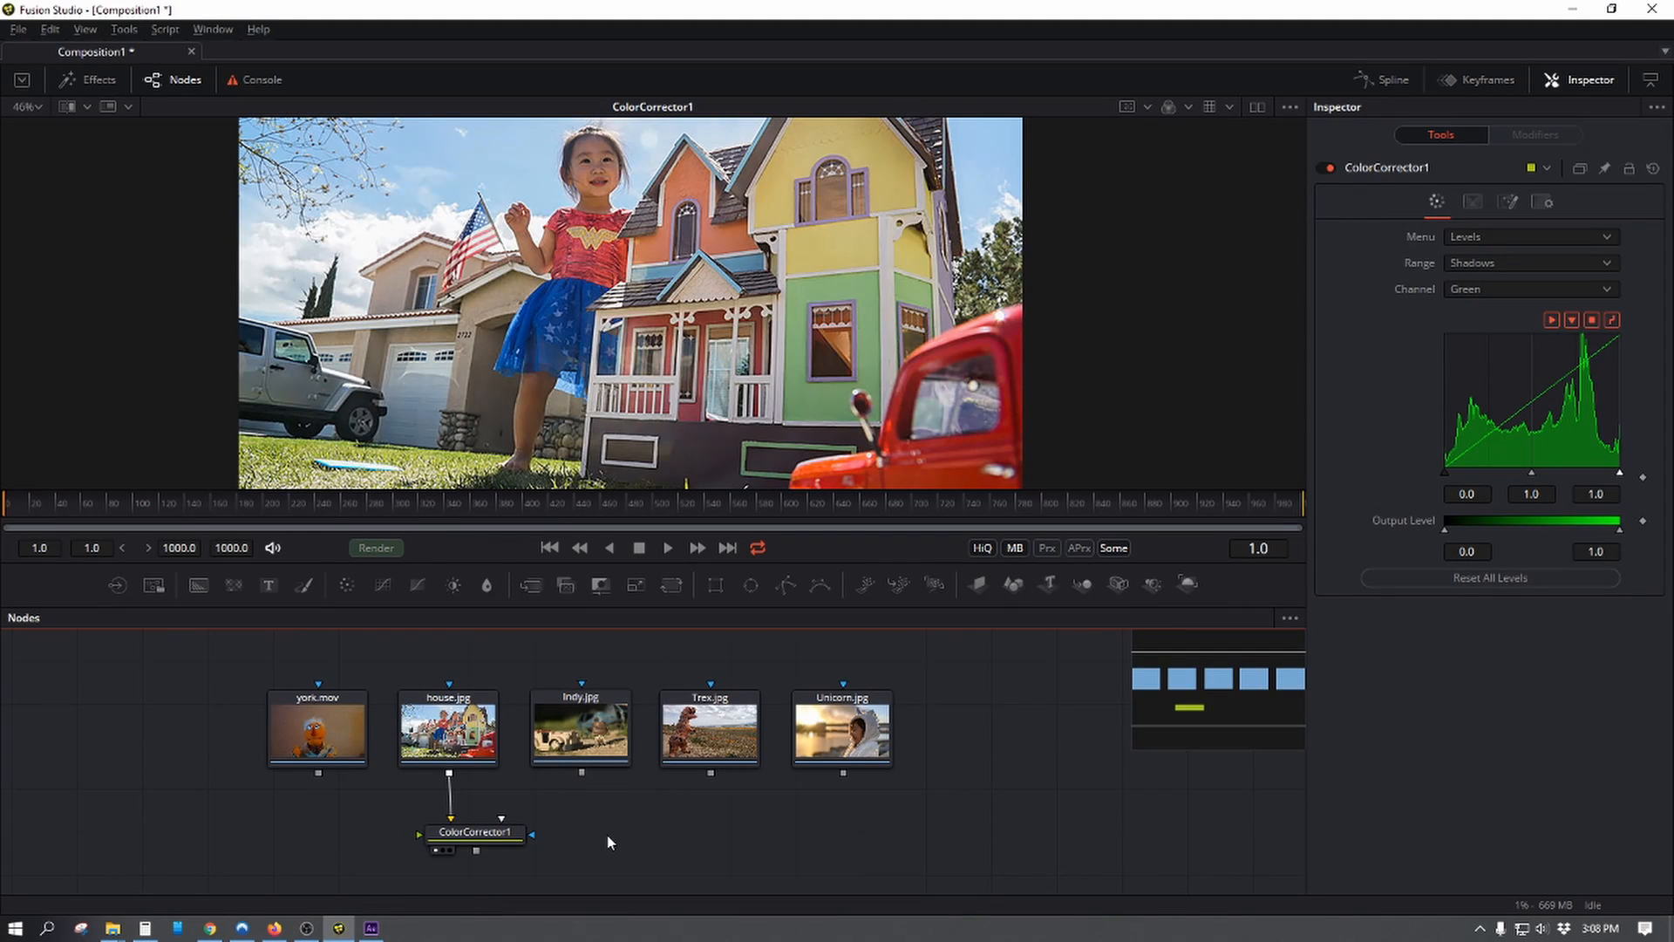
pyautogui.hotkey('shift', 'space')
pyautogui.write('hue')
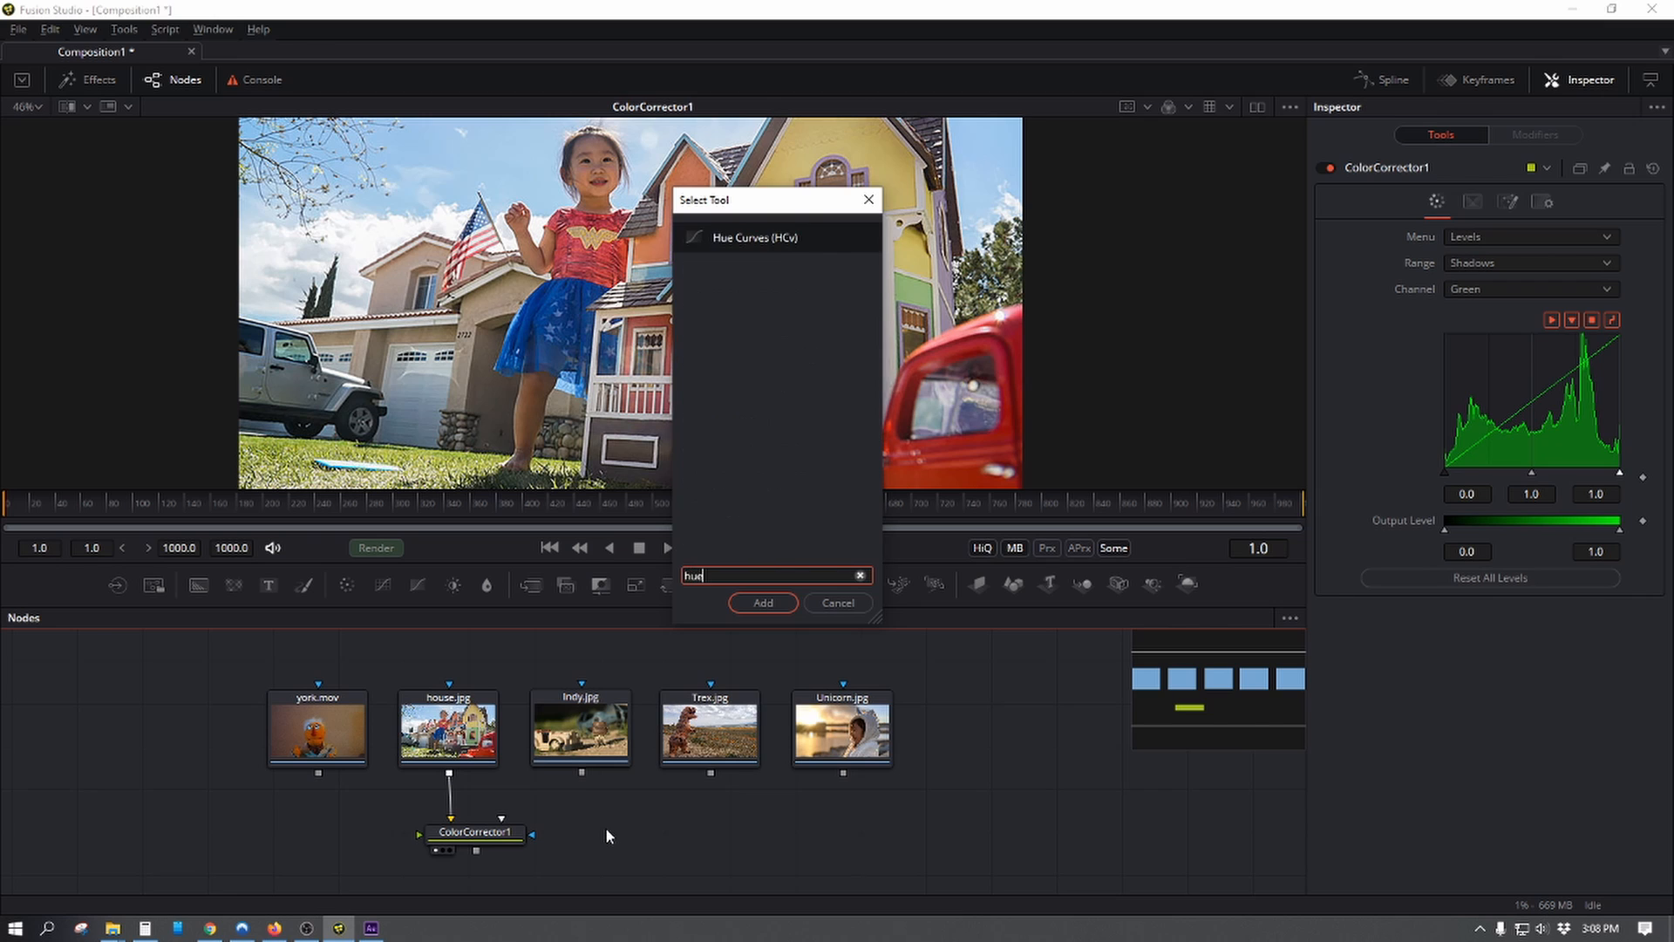
pyautogui.press('Return')
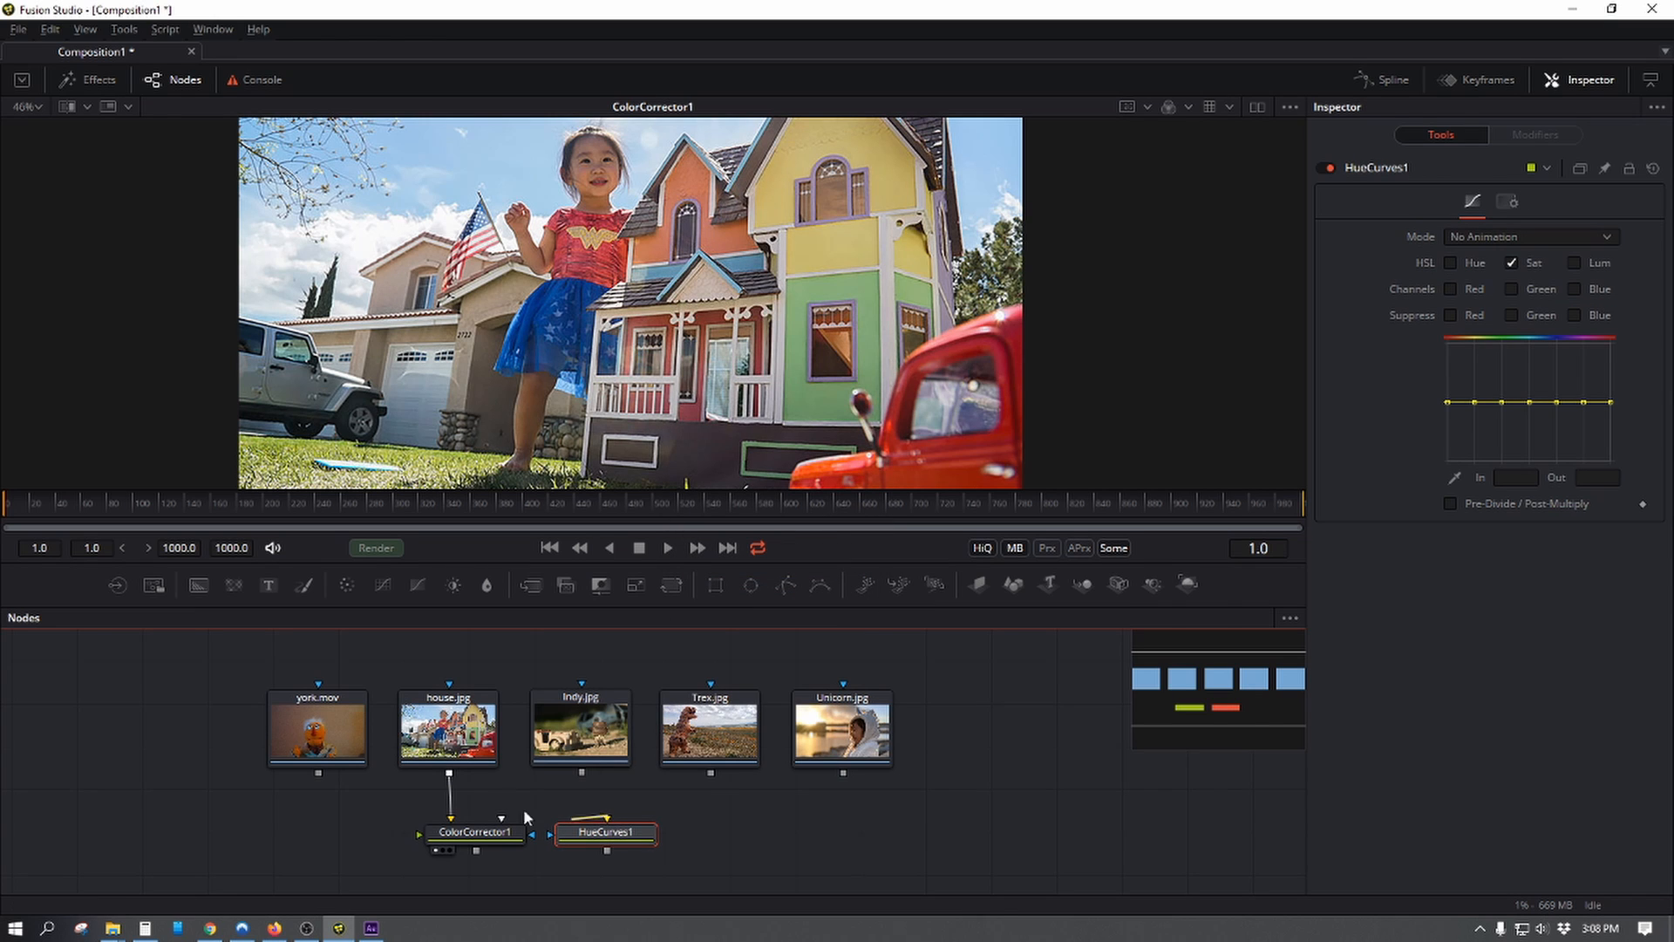
pyautogui.moveTo(449, 772); pyautogui.dragTo(621, 839)
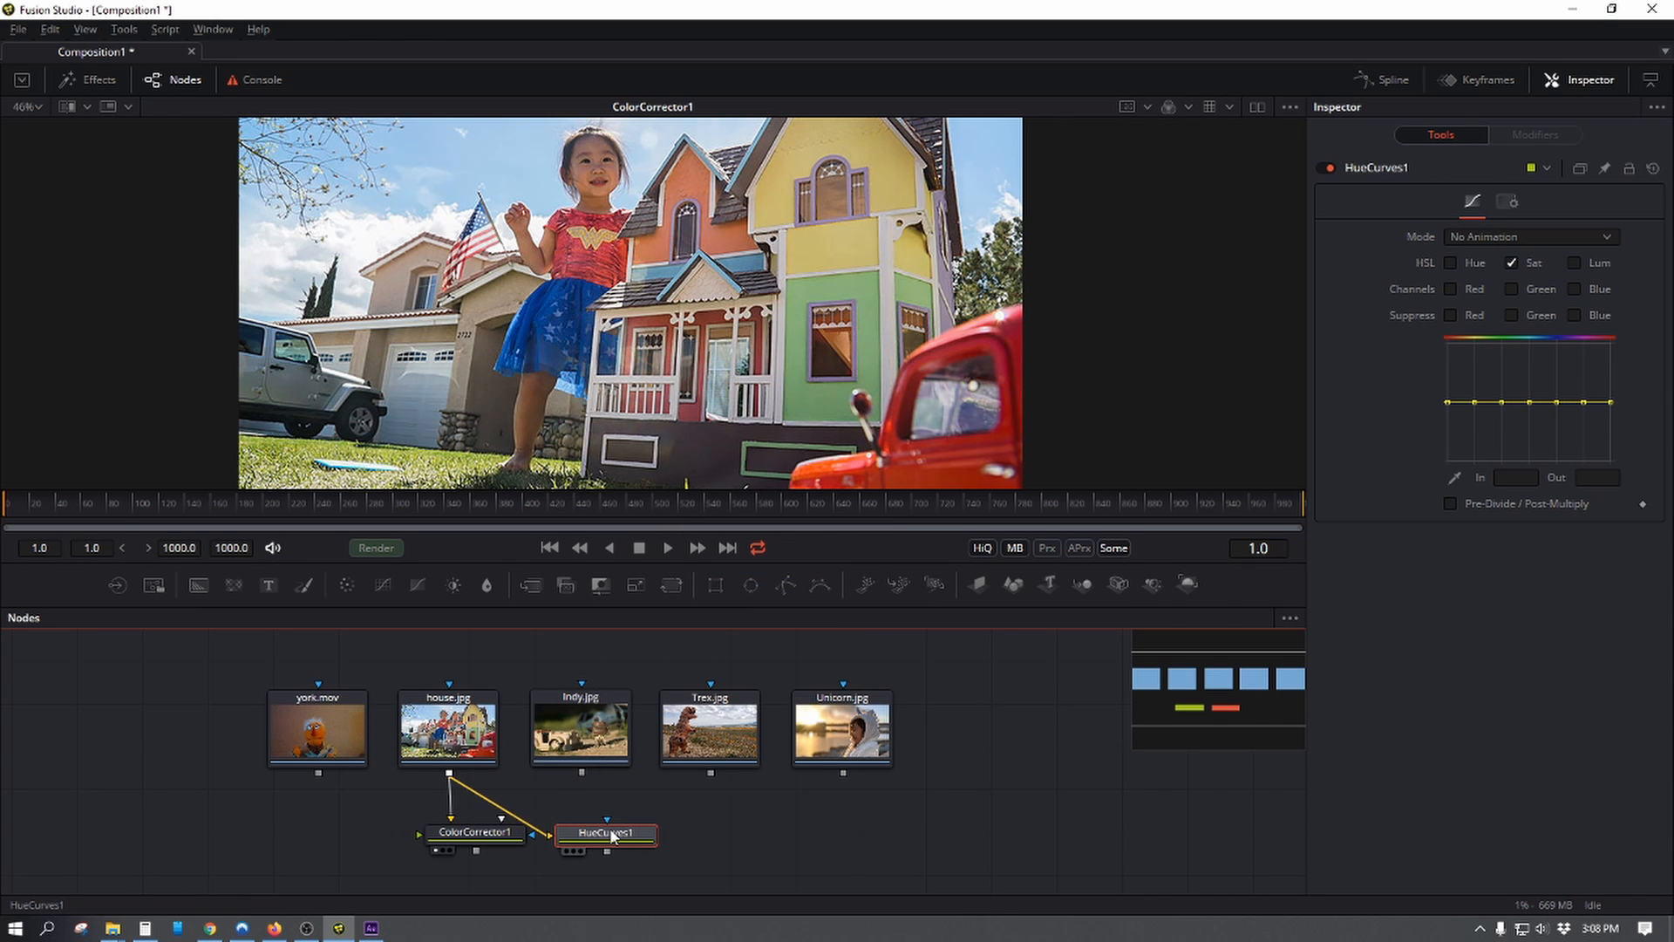
pyautogui.press('1')
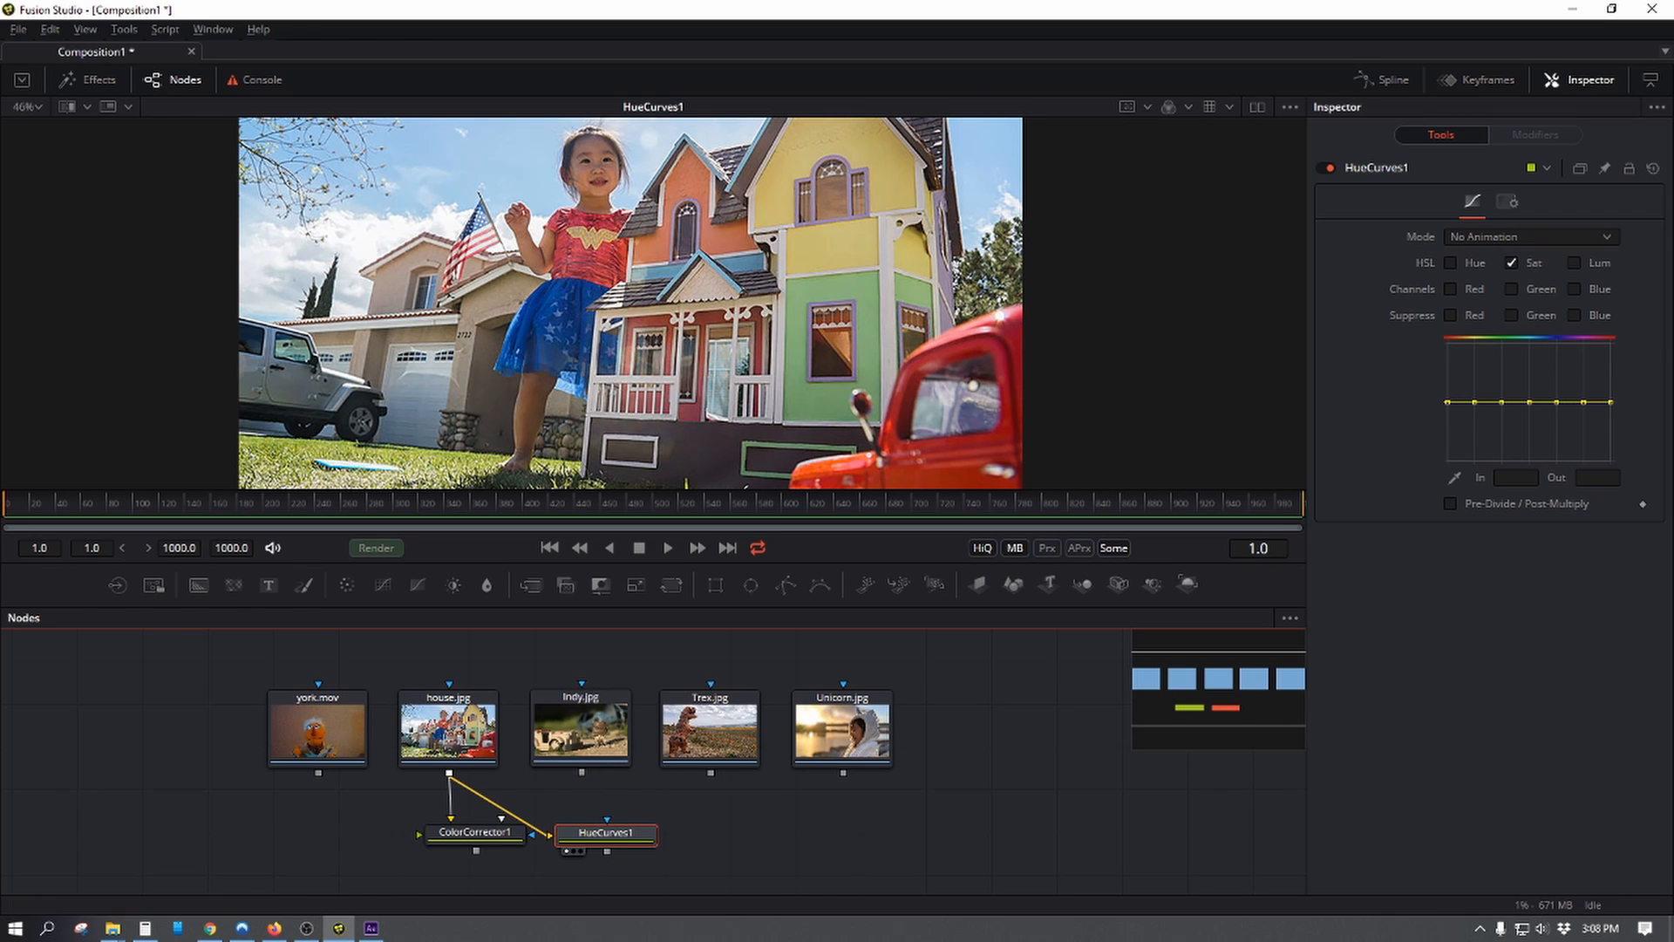
# - Sample the red truck and green wall for the saturation curve, then lower the green point to about -0.32 and the yellow point to about 0.66
pyautogui.moveTo(1454, 479); pyautogui.dragTo(1119, 455)
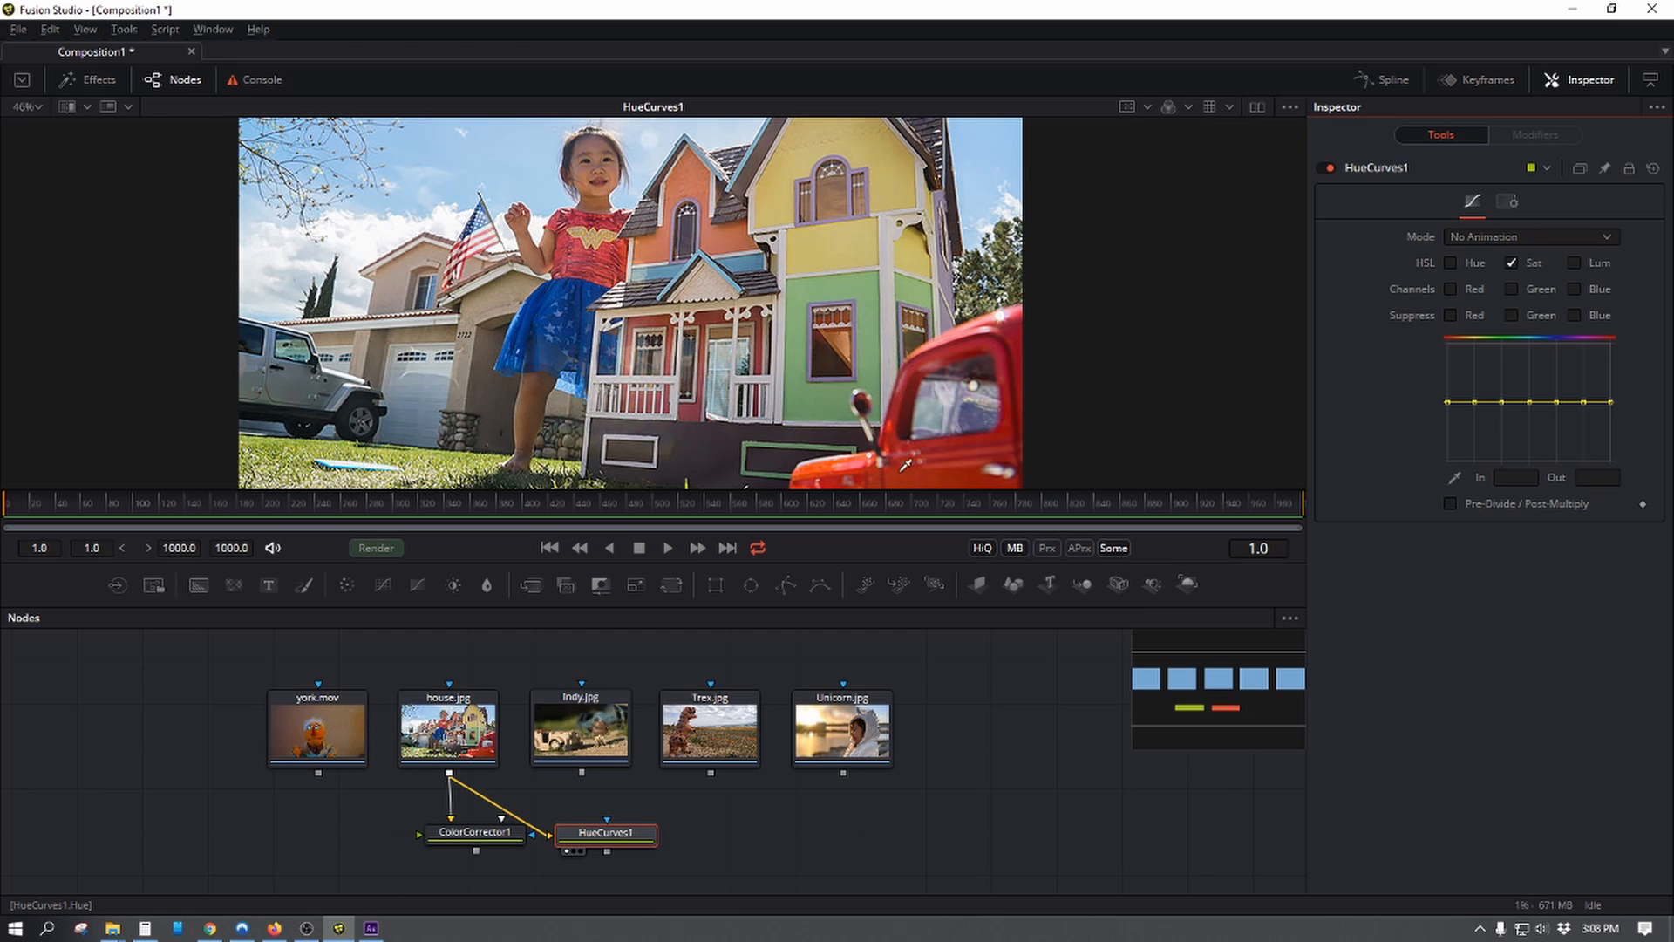
pyautogui.moveTo(901, 469); pyautogui.dragTo(899, 468)
pyautogui.moveTo(1454, 479); pyautogui.dragTo(930, 370)
pyautogui.moveTo(813, 290); pyautogui.dragTo(807, 297)
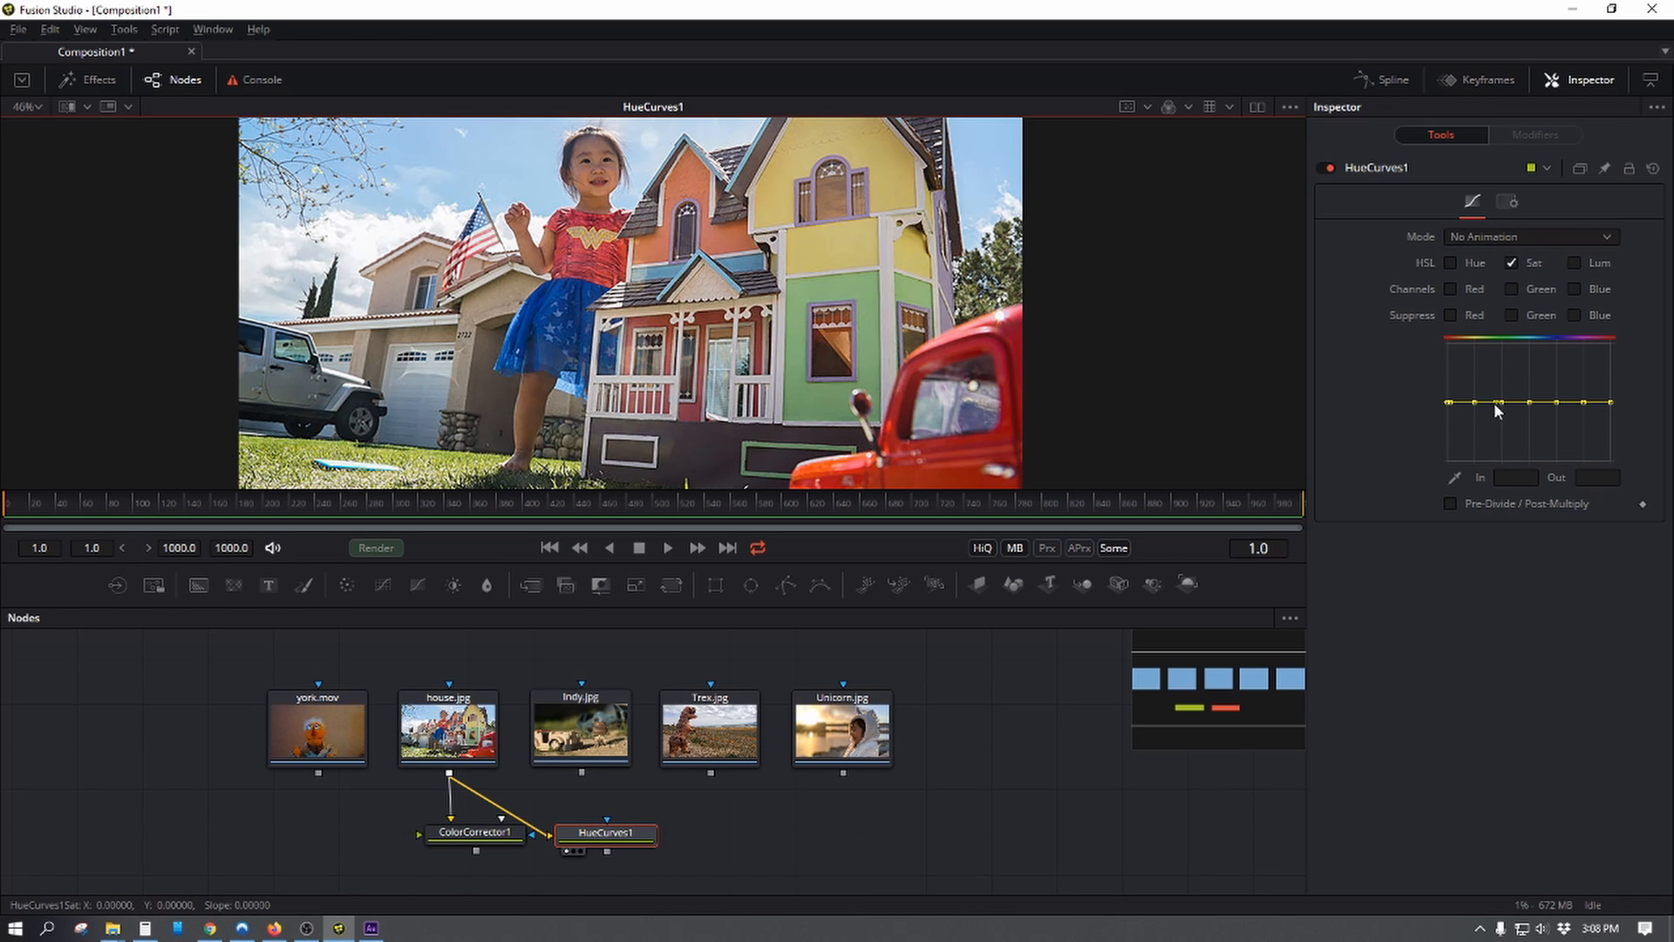
pyautogui.moveTo(1495, 404); pyautogui.dragTo(1494, 482)
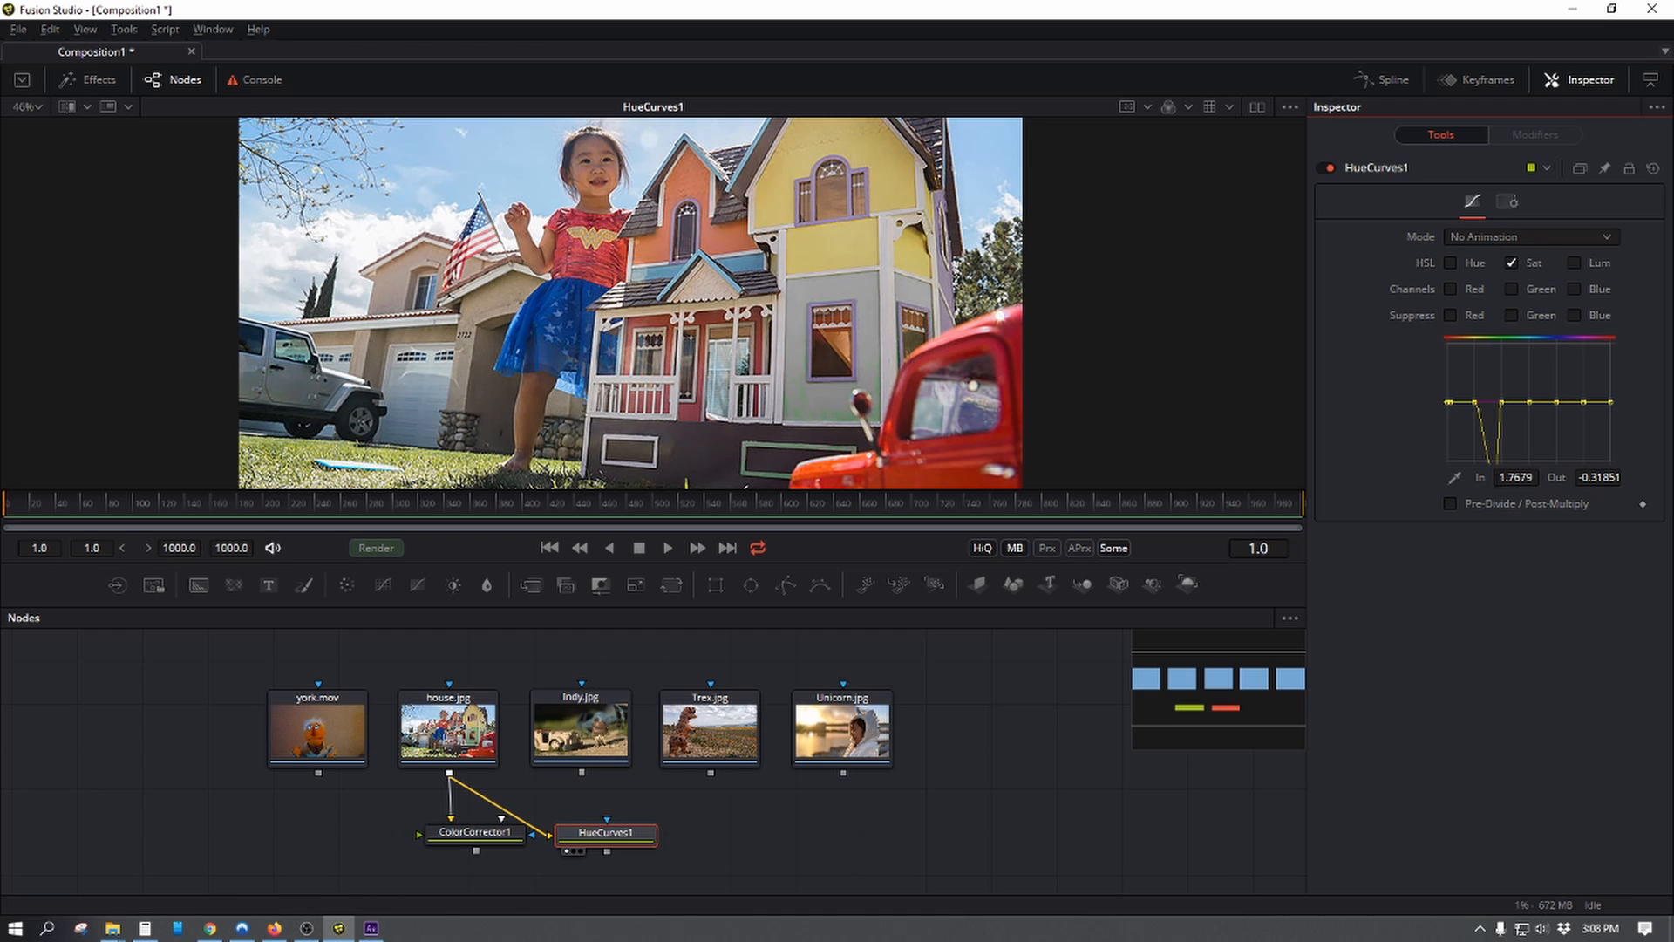
pyautogui.moveTo(1501, 400); pyautogui.dragTo(1474, 424)
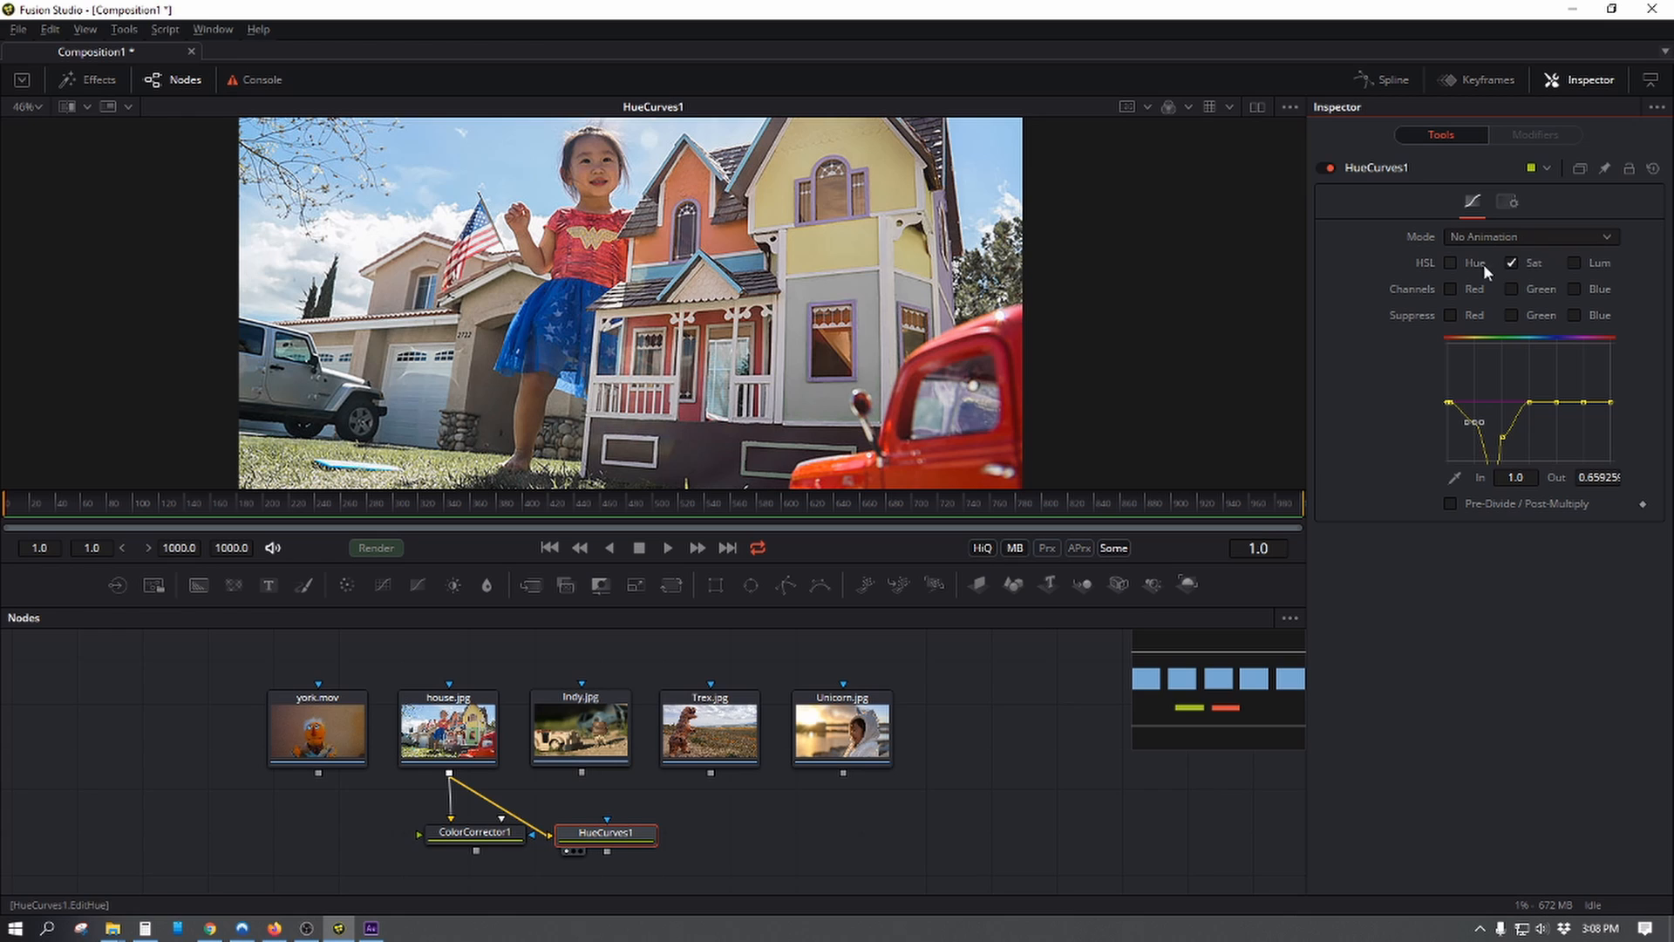
# - Enable the Hue curve, clear the lowered saturation points, and raise the hue curve's green point to about 1.52 at input 2.0
pyautogui.click(1456, 262)
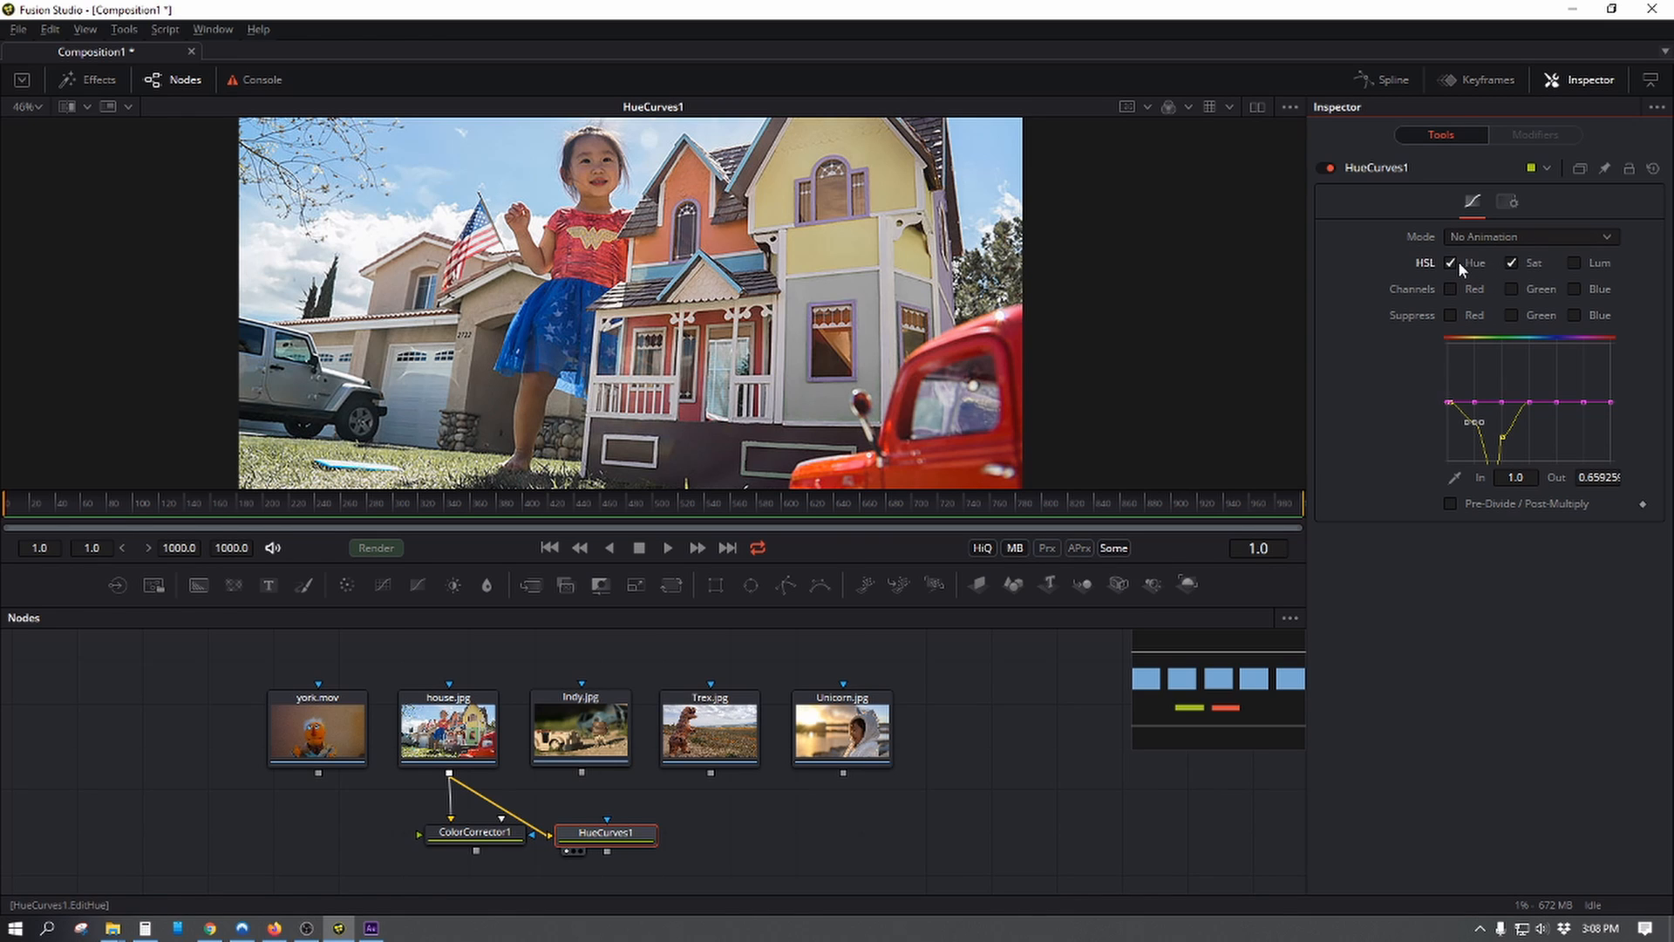
pyautogui.click(1498, 402)
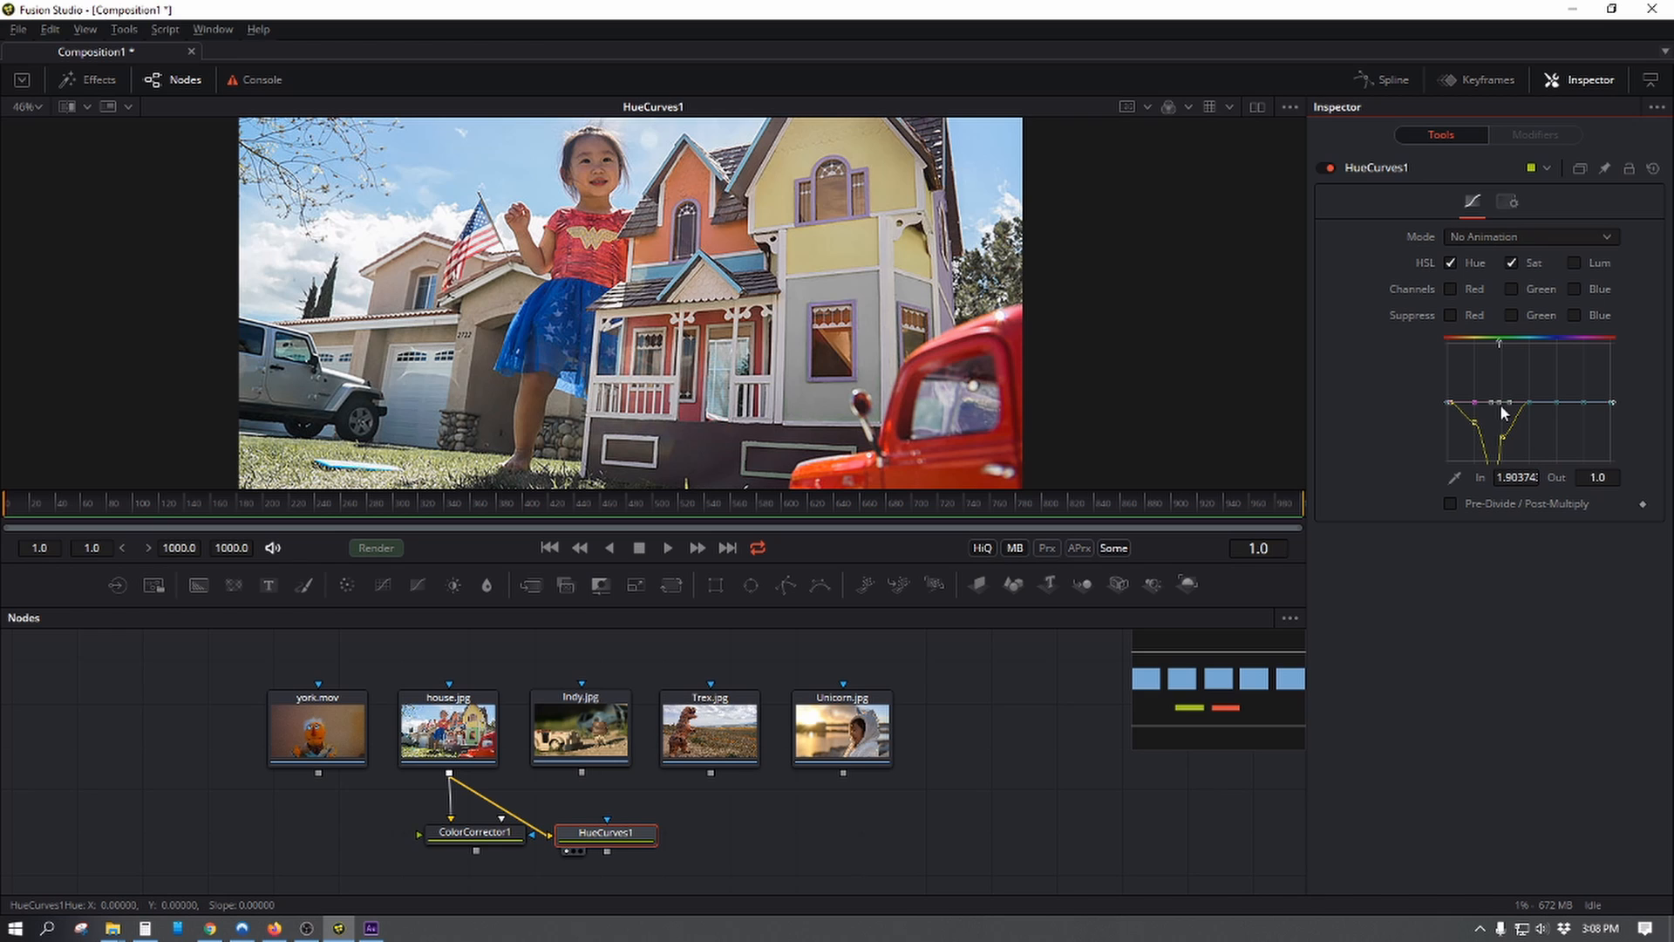
pyautogui.moveTo(1500, 404); pyautogui.dragTo(1306, 670)
pyautogui.press('Delete')
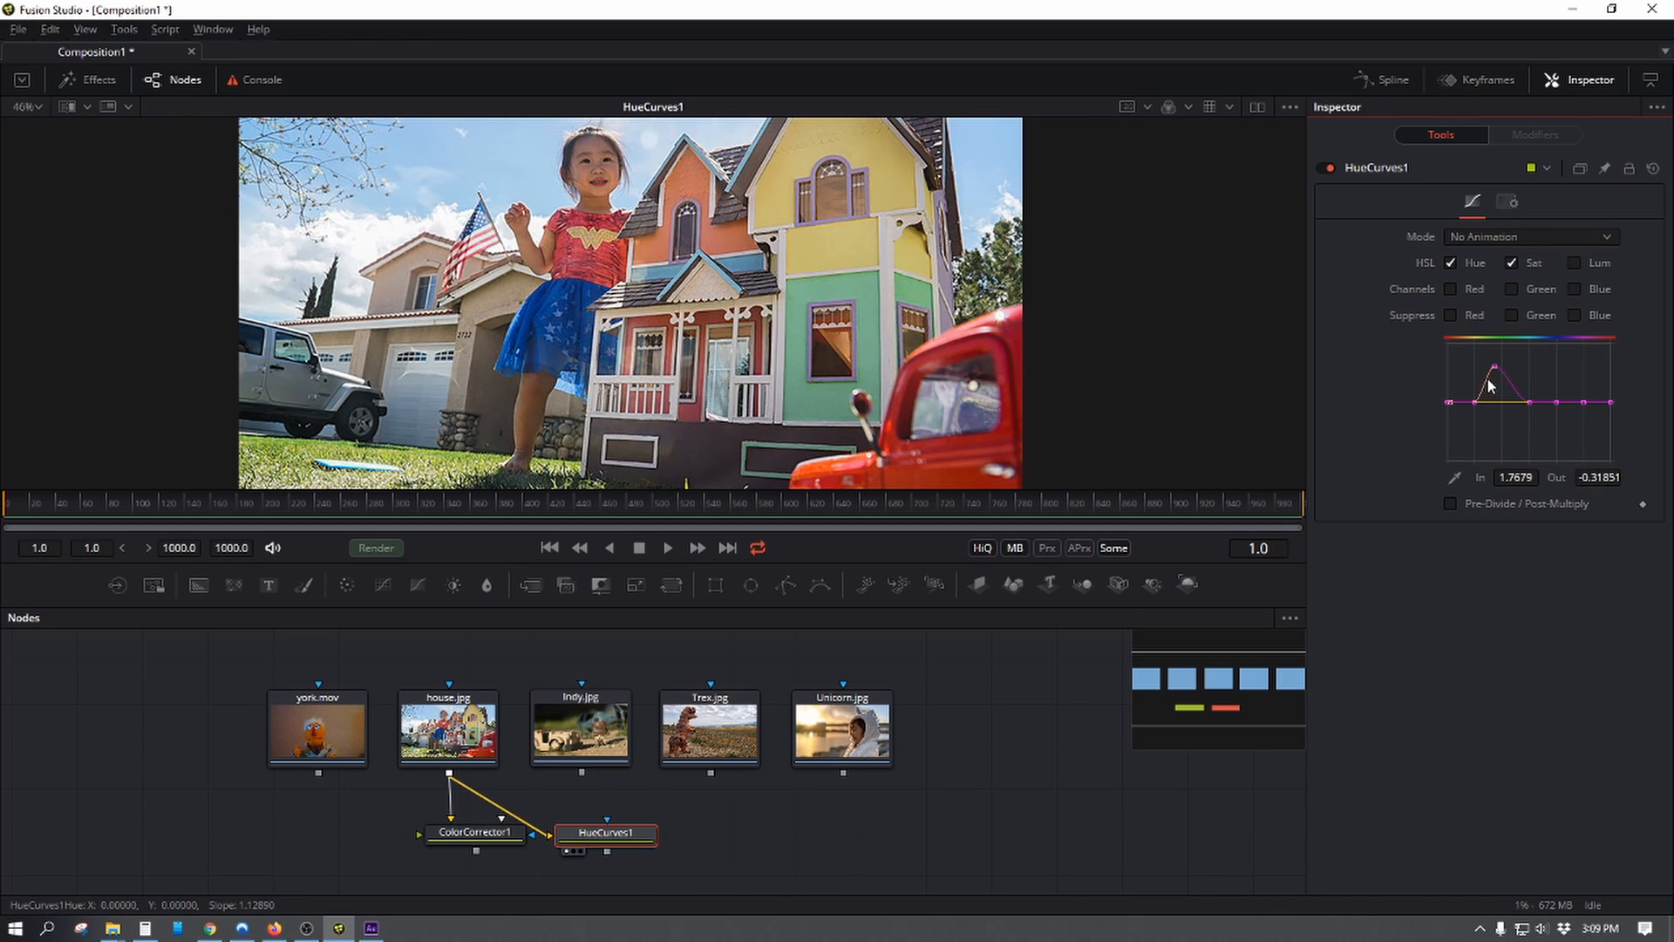
pyautogui.moveTo(1498, 374)
pyautogui.mouseDown()
pyautogui.moveTo(1524, 475)
pyautogui.moveTo(1502, 374)
pyautogui.mouseUp()
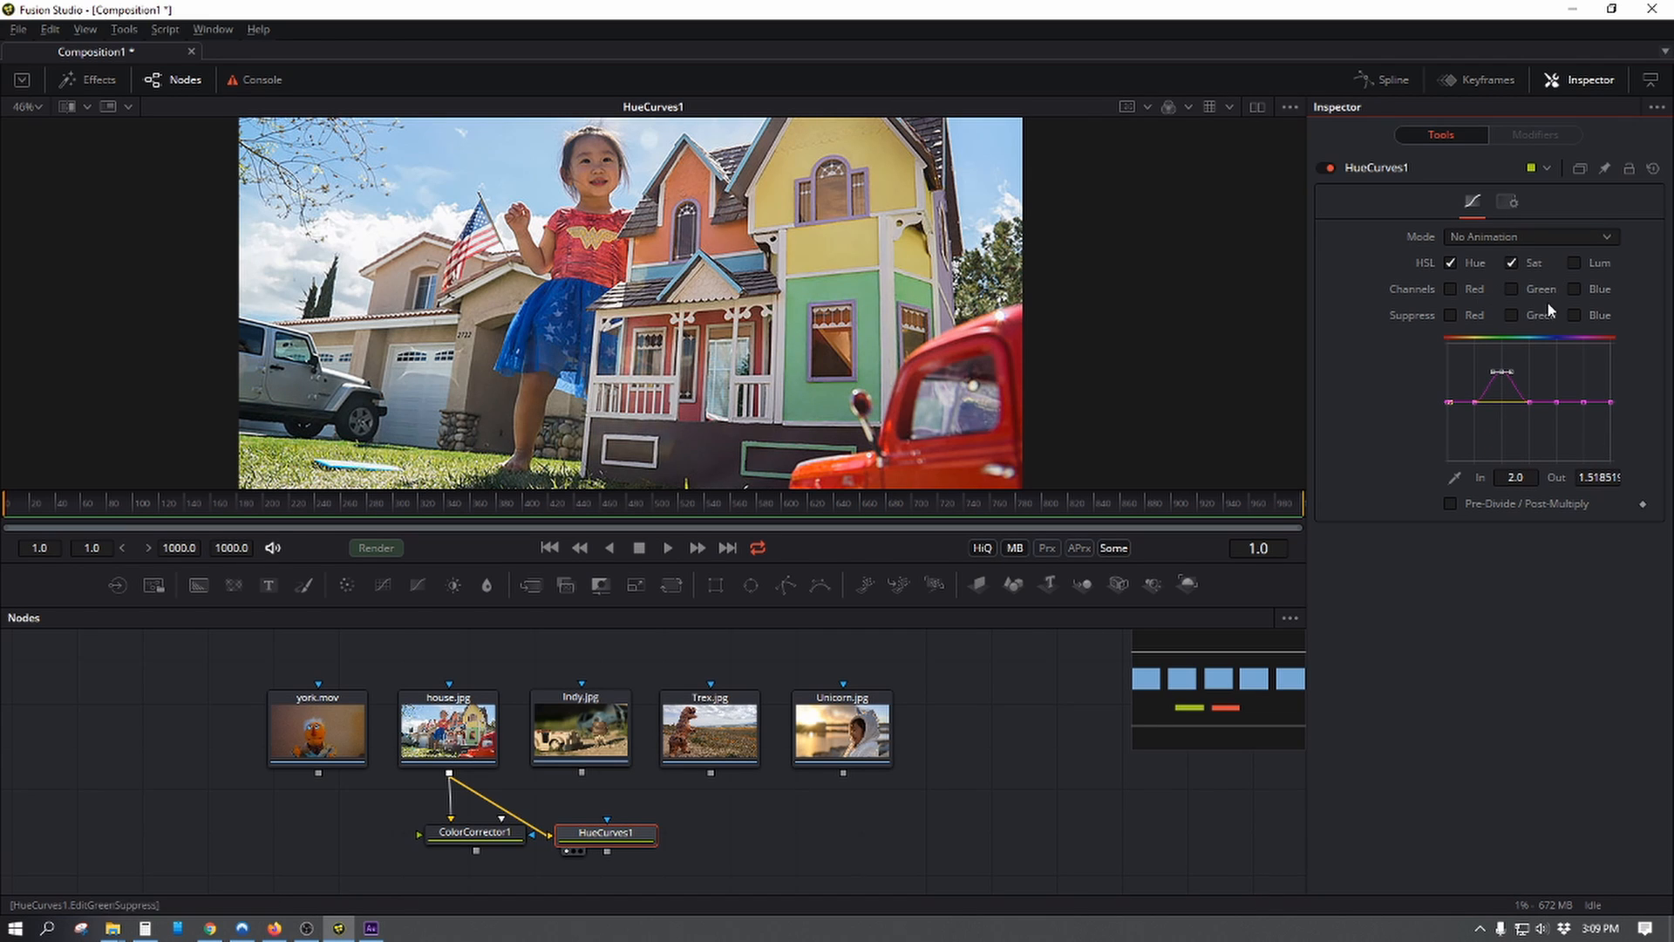
# - Hide the saturation and hue curves of HueCurves1 and show only the luminance curve for editing
pyautogui.click(1522, 261)
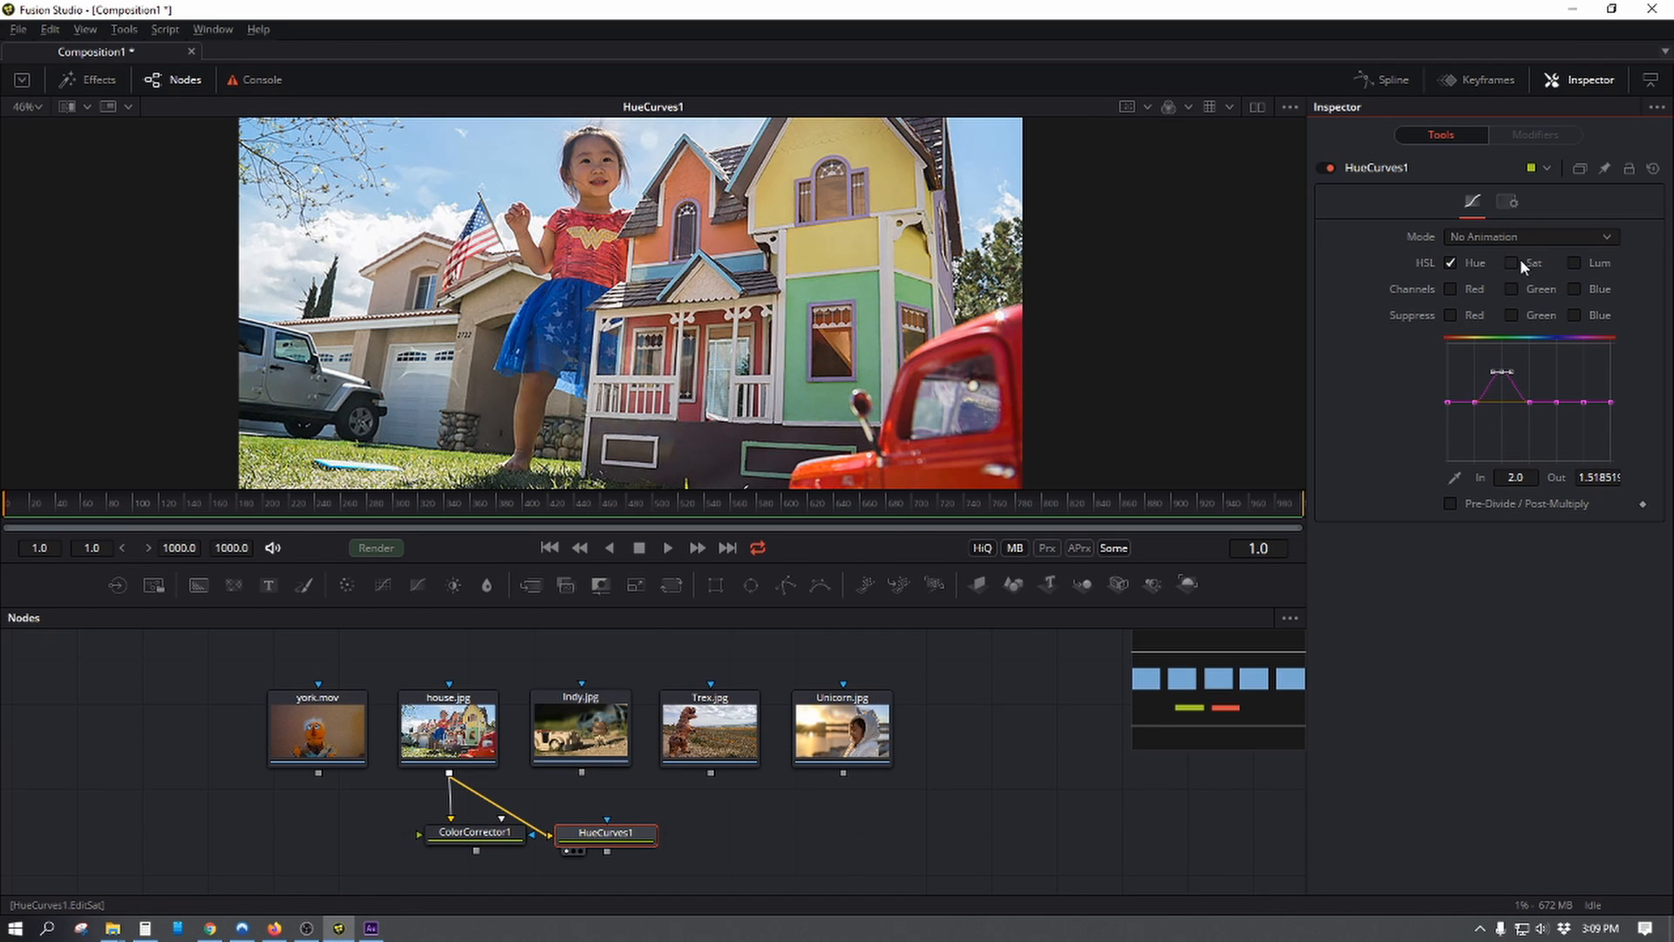
pyautogui.click(1473, 265)
pyautogui.click(1582, 267)
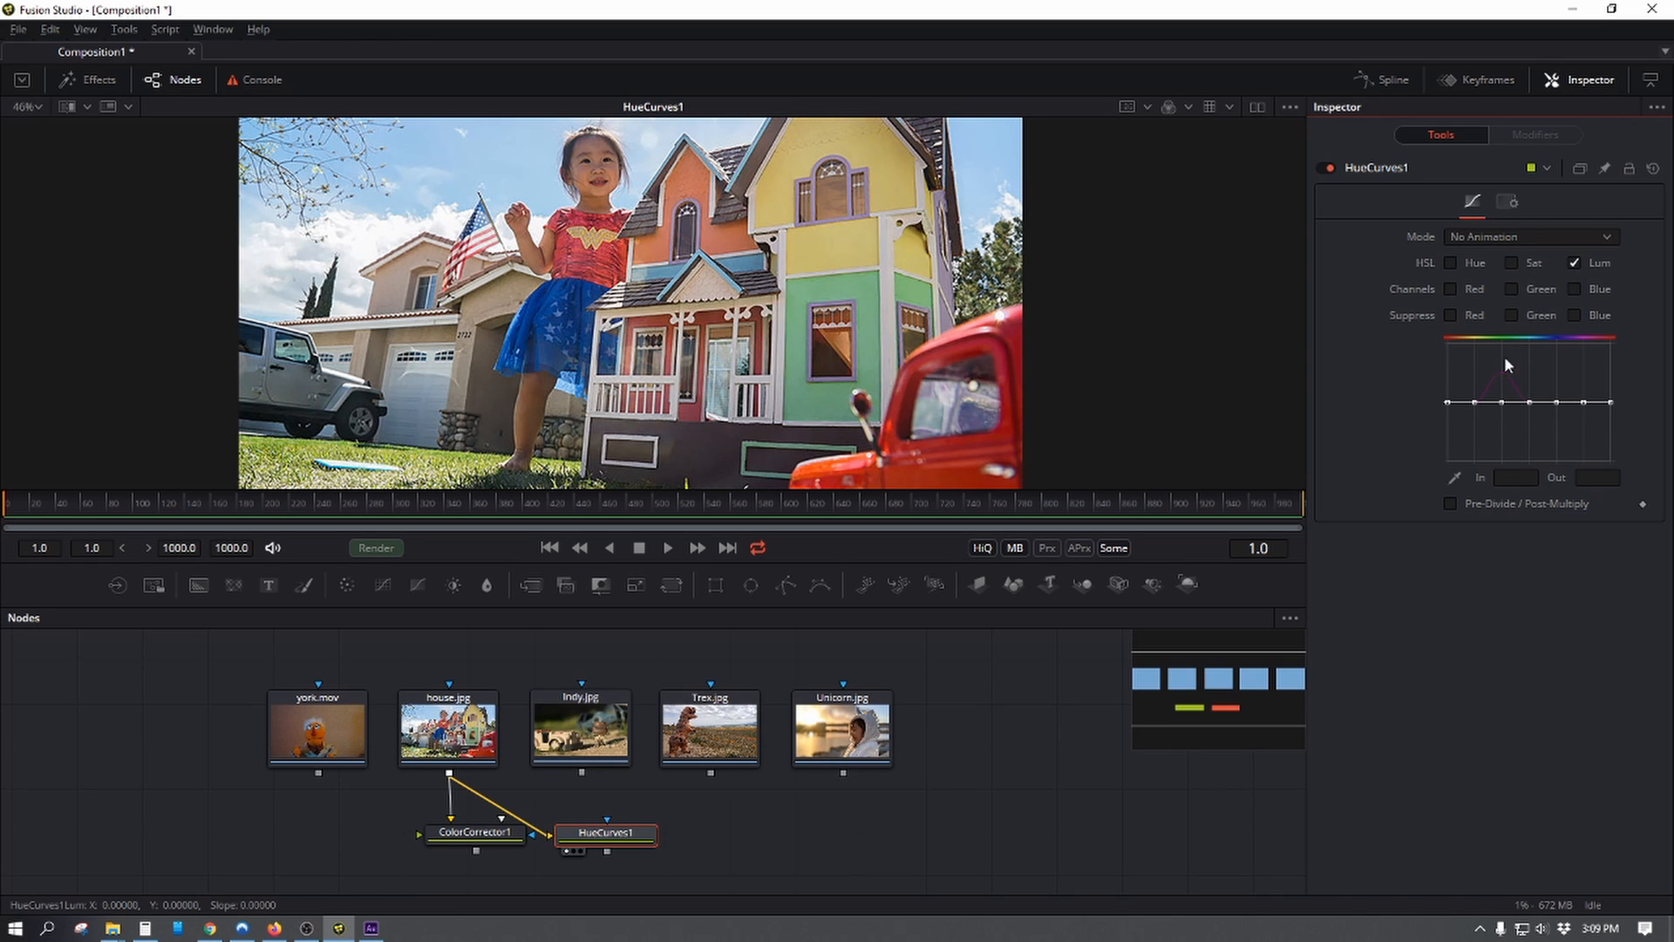
# - Lower the luminance curve's green point to about 0.69 at input 1.84
pyautogui.moveTo(1500, 402)
pyautogui.mouseDown()
pyautogui.moveTo(1503, 479)
pyautogui.moveTo(1501, 396)
pyautogui.moveTo(1501, 470)
pyautogui.moveTo(1497, 425)
pyautogui.mouseUp()
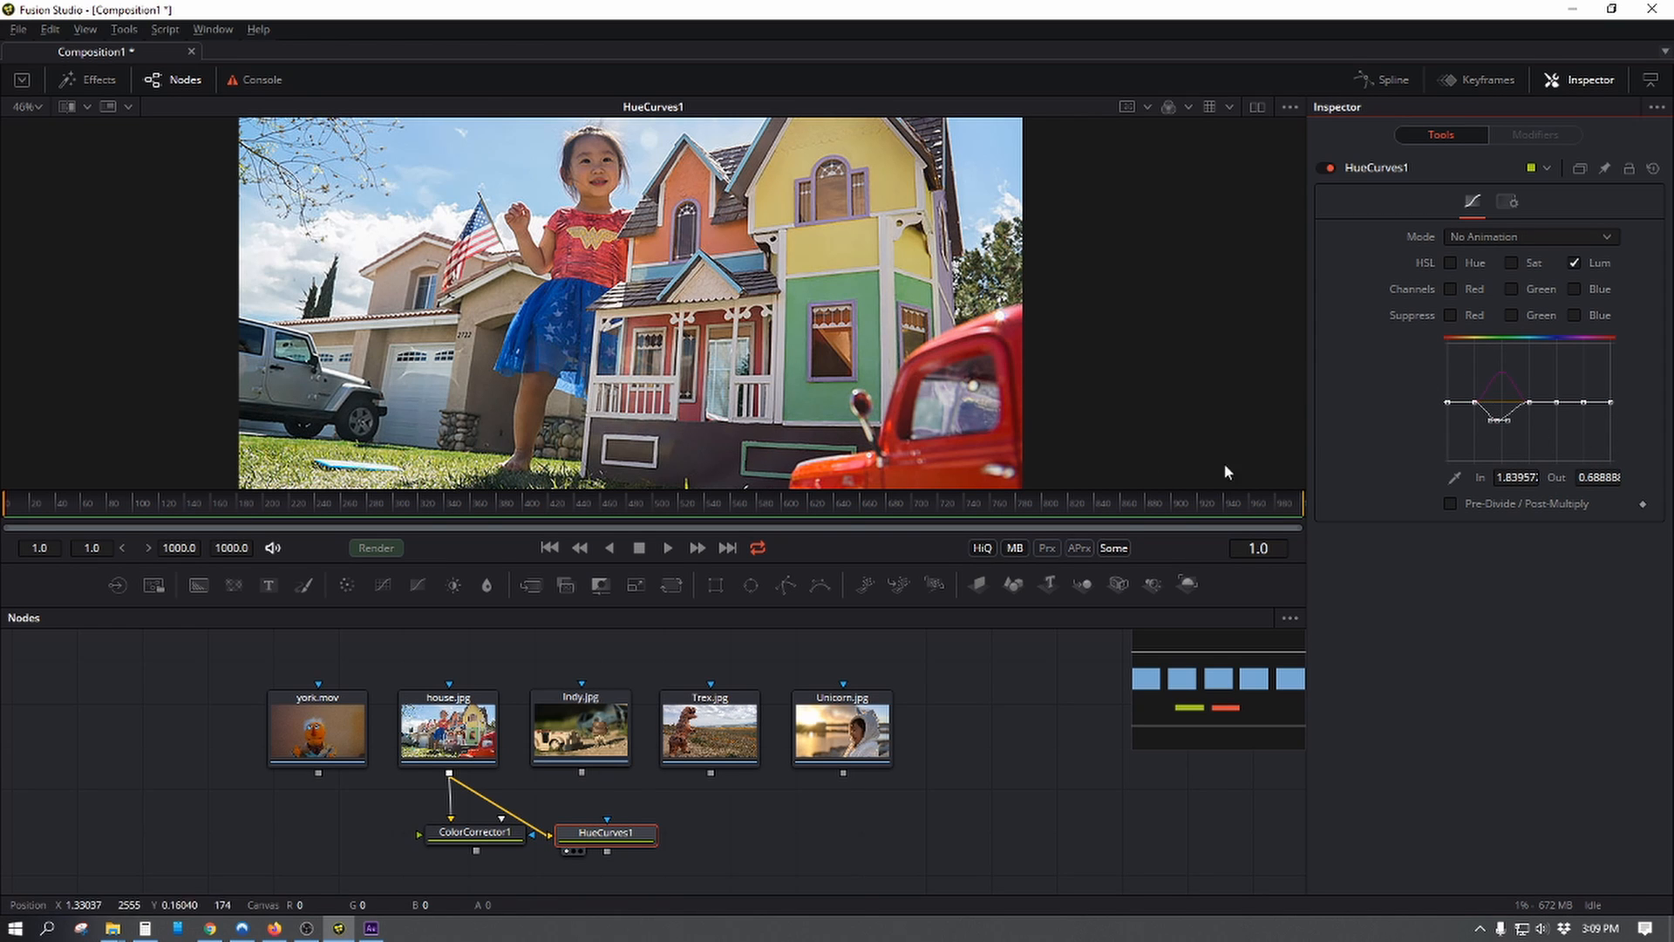
# - Switch to After Effects, reset the Hue/Saturation effect on house.jpg and enable Colorize
pyautogui.click(372, 928)
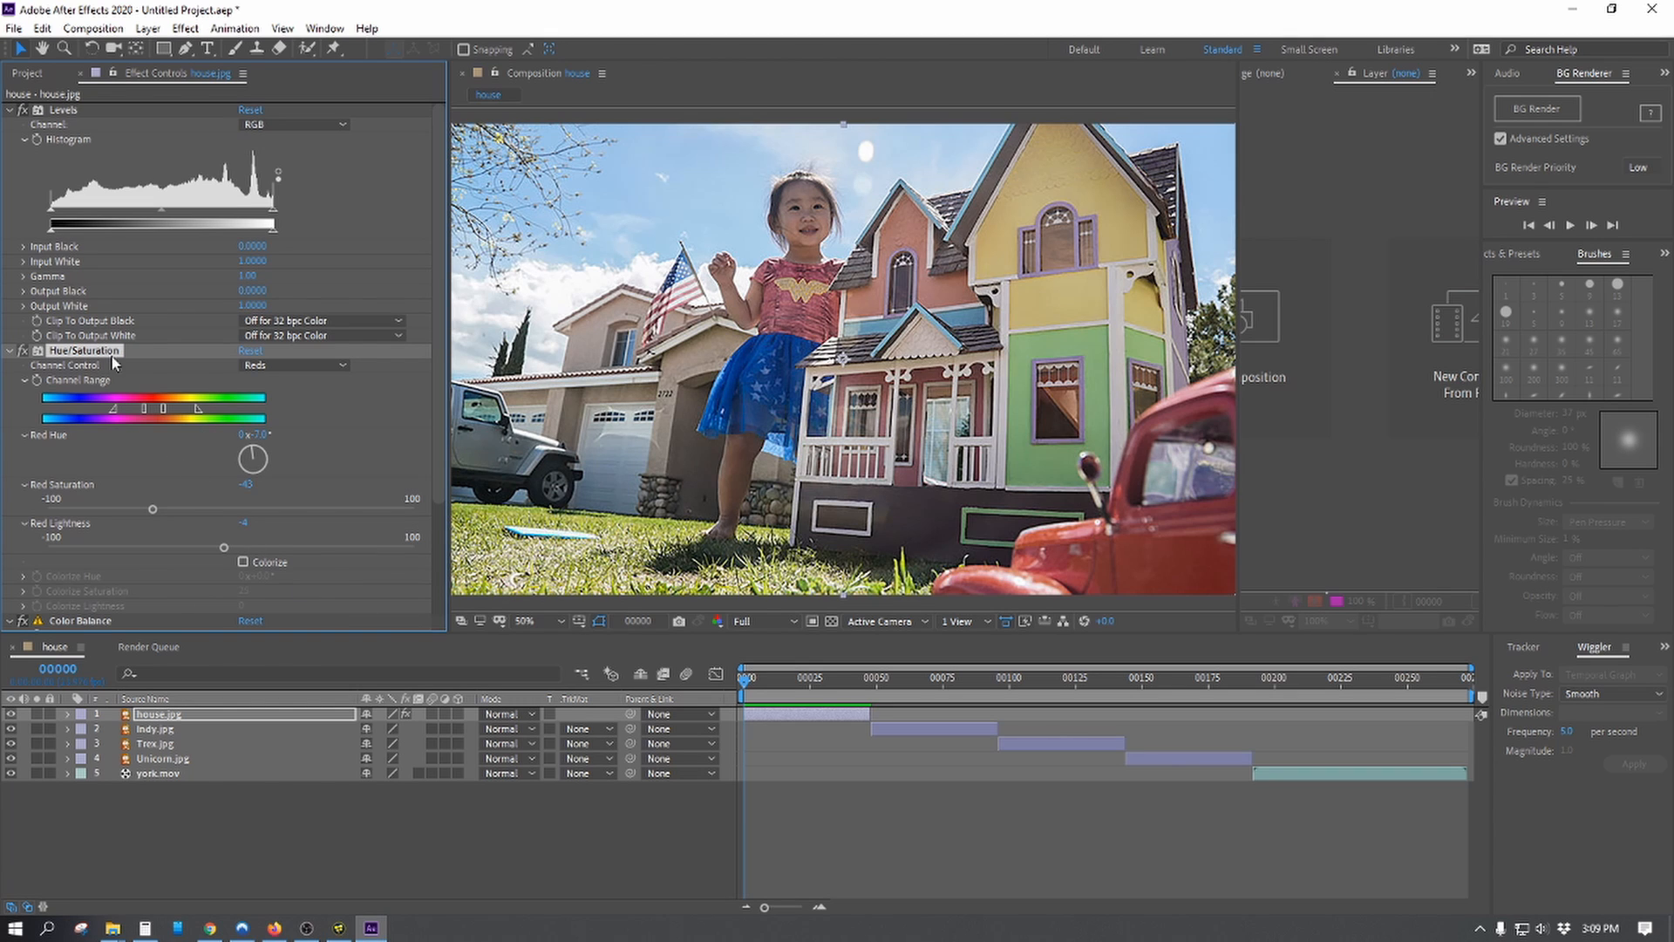
pyautogui.click(251, 351)
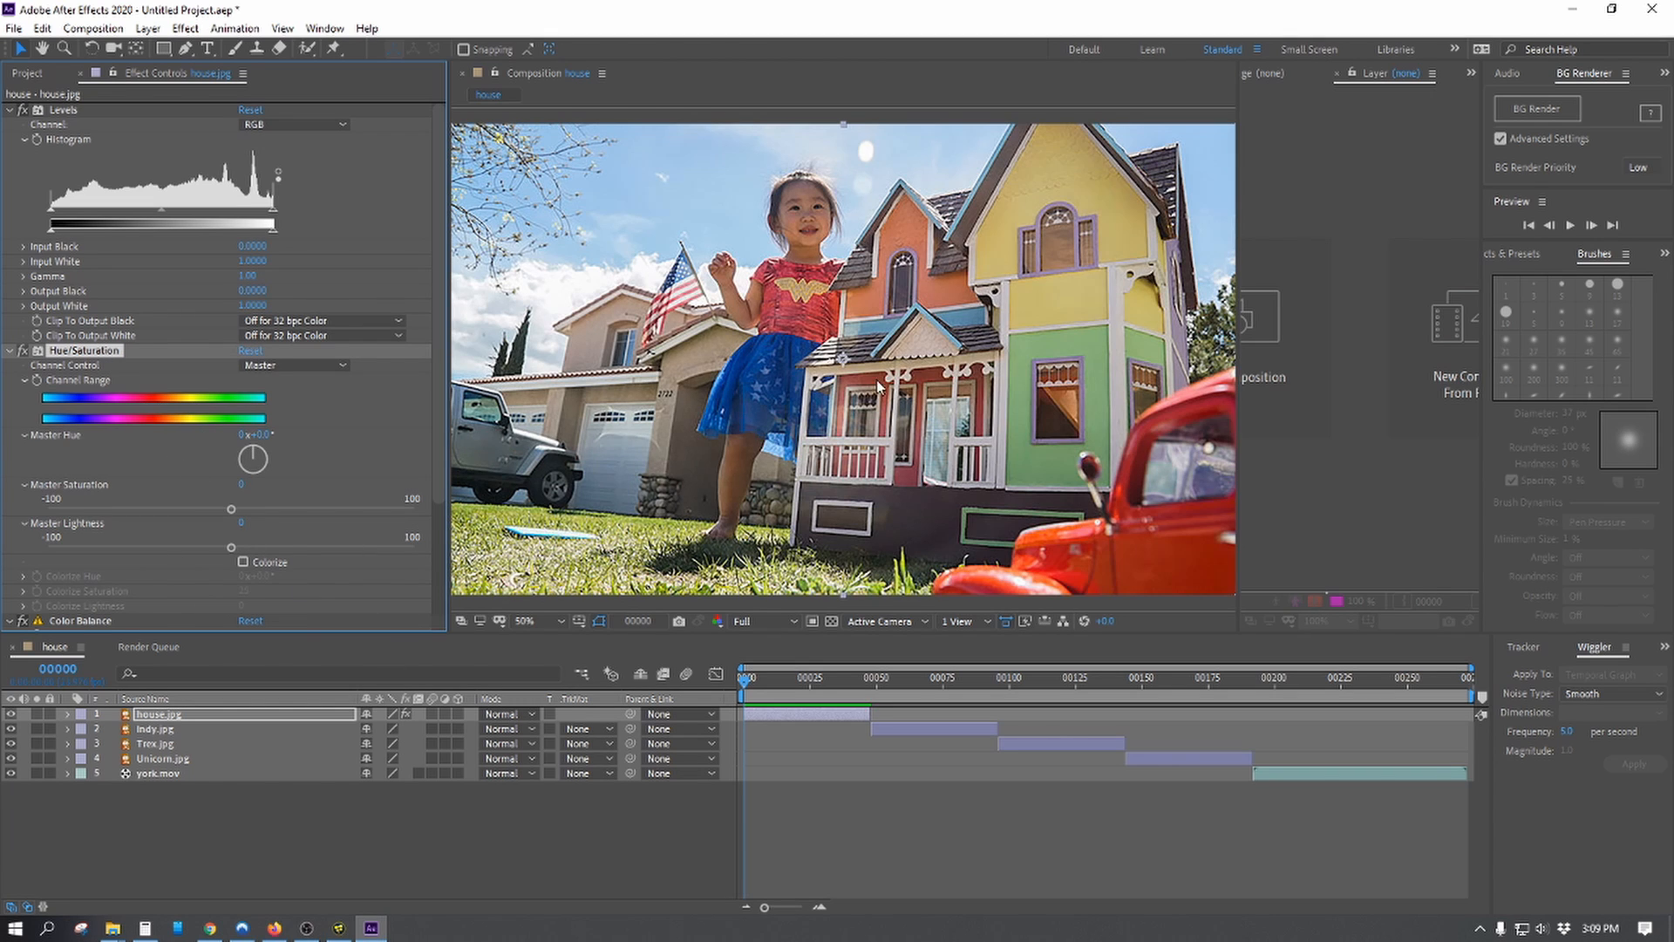
pyautogui.click(243, 561)
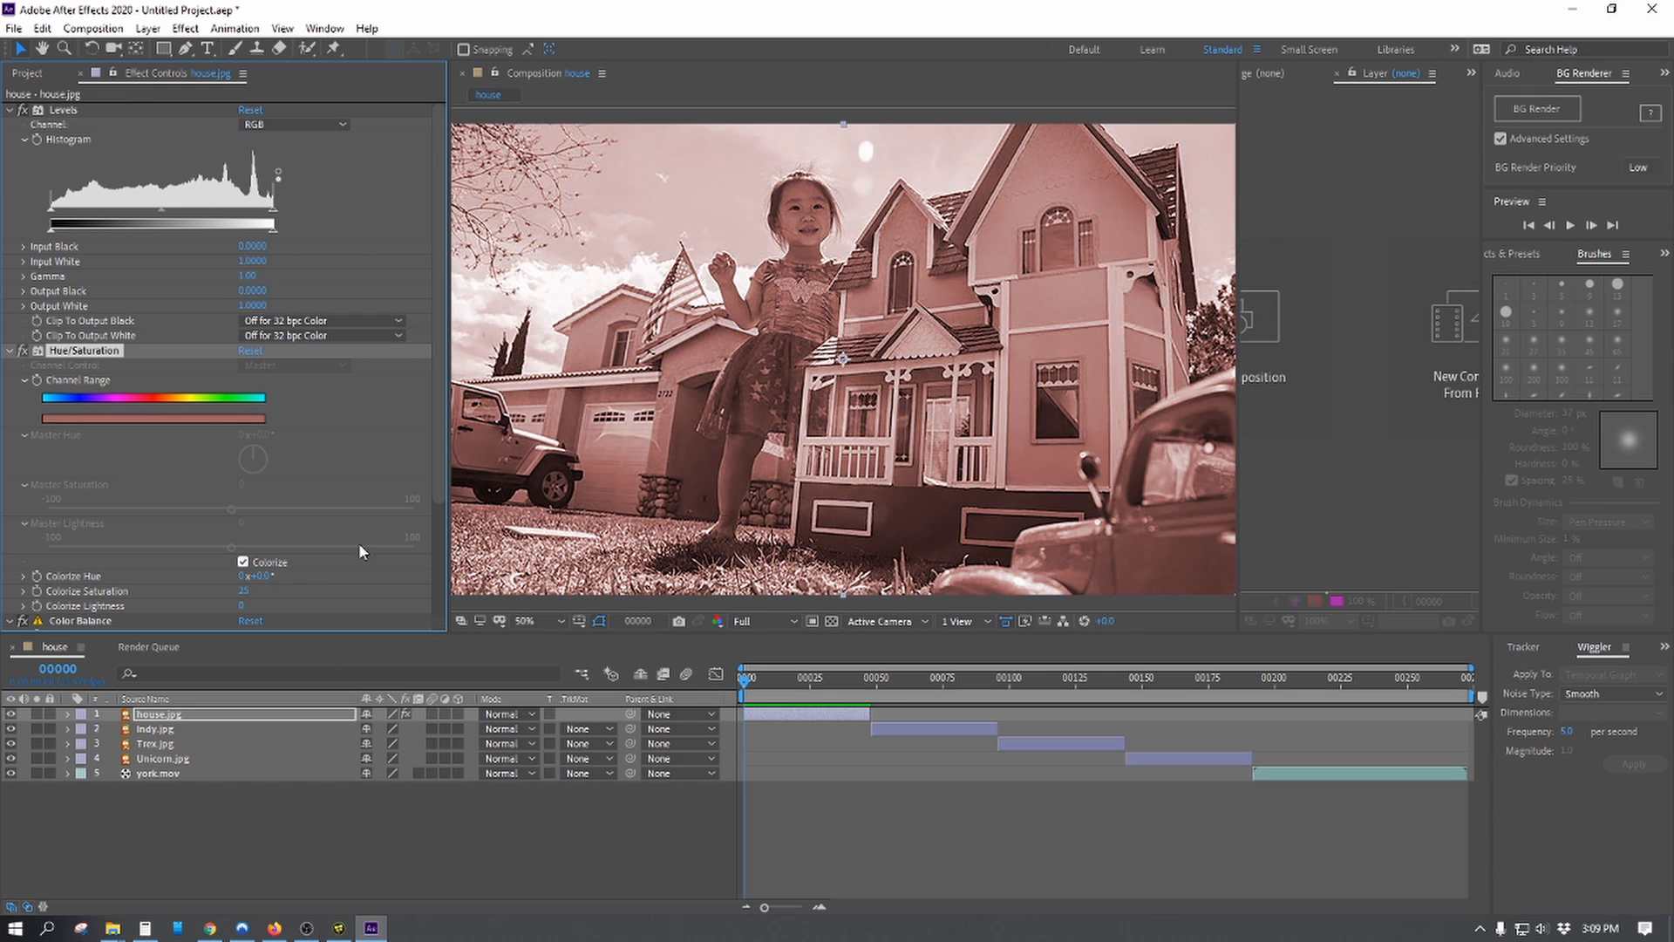
# - Set the Colorize Hue to about -83° and the Colorize Saturation to 0
pyautogui.moveTo(256, 576); pyautogui.dragTo(204, 575)
pyautogui.click(243, 591)
pyautogui.write('00')
pyautogui.press('Return')
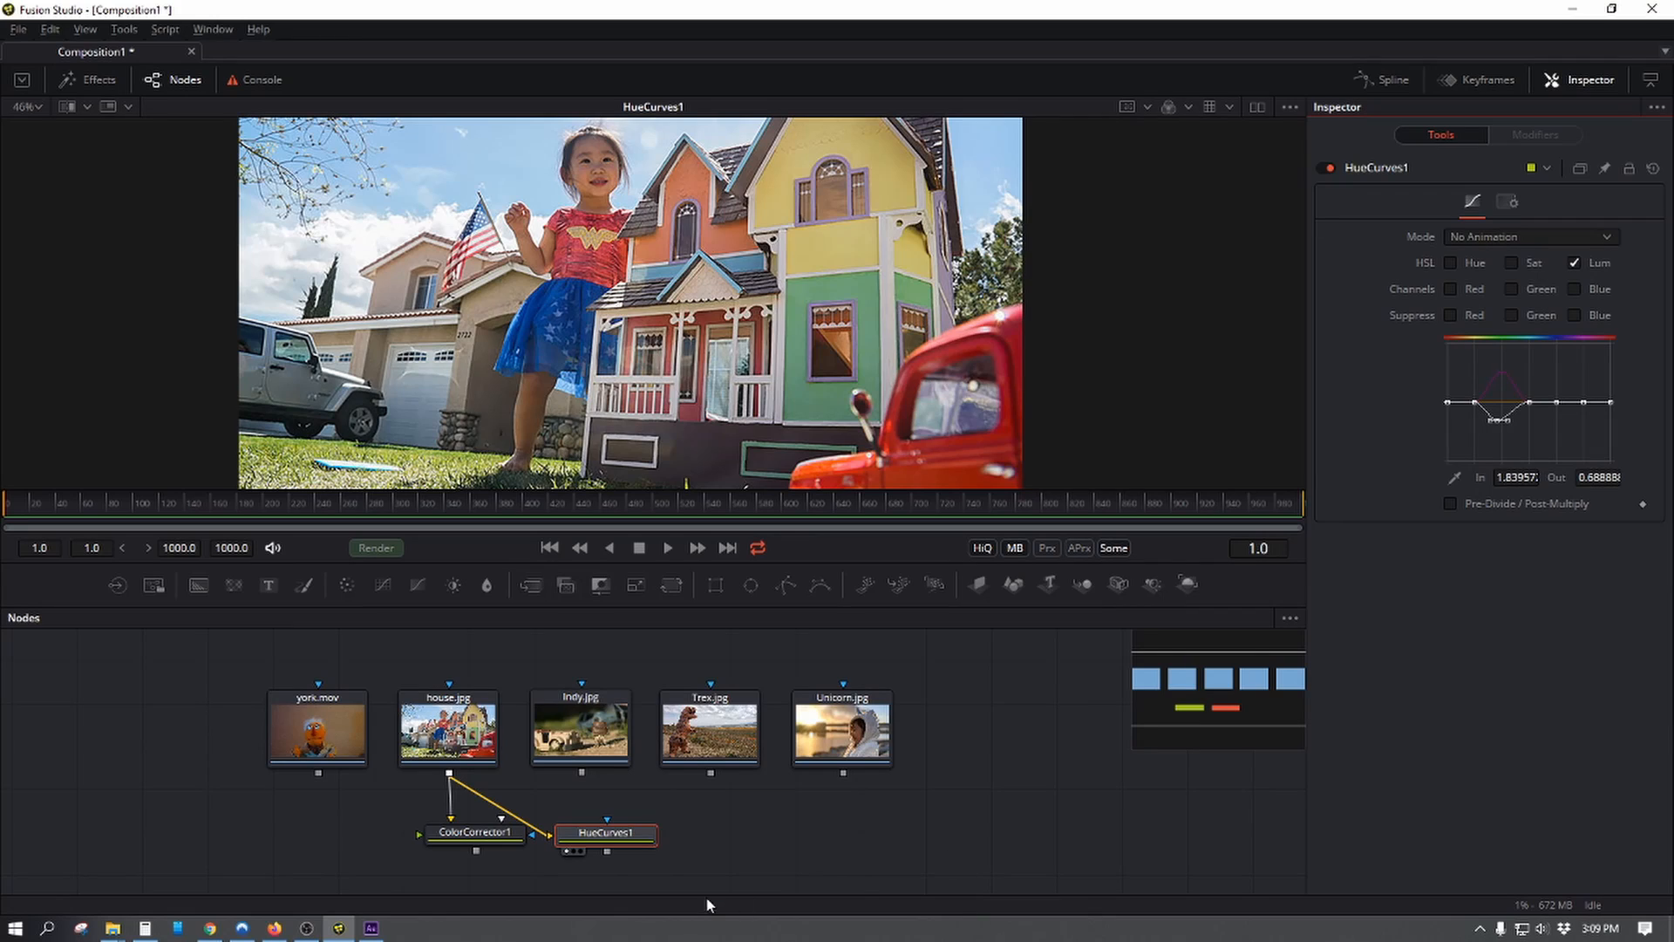
# - In Fusion Studio, replace the old ColorCorrector1 node with a fresh Color Corrector and feed the house.jpg loader into it
pyautogui.click(641, 839)
pyautogui.moveTo(501, 835); pyautogui.dragTo(466, 834)
pyautogui.press('Delete')
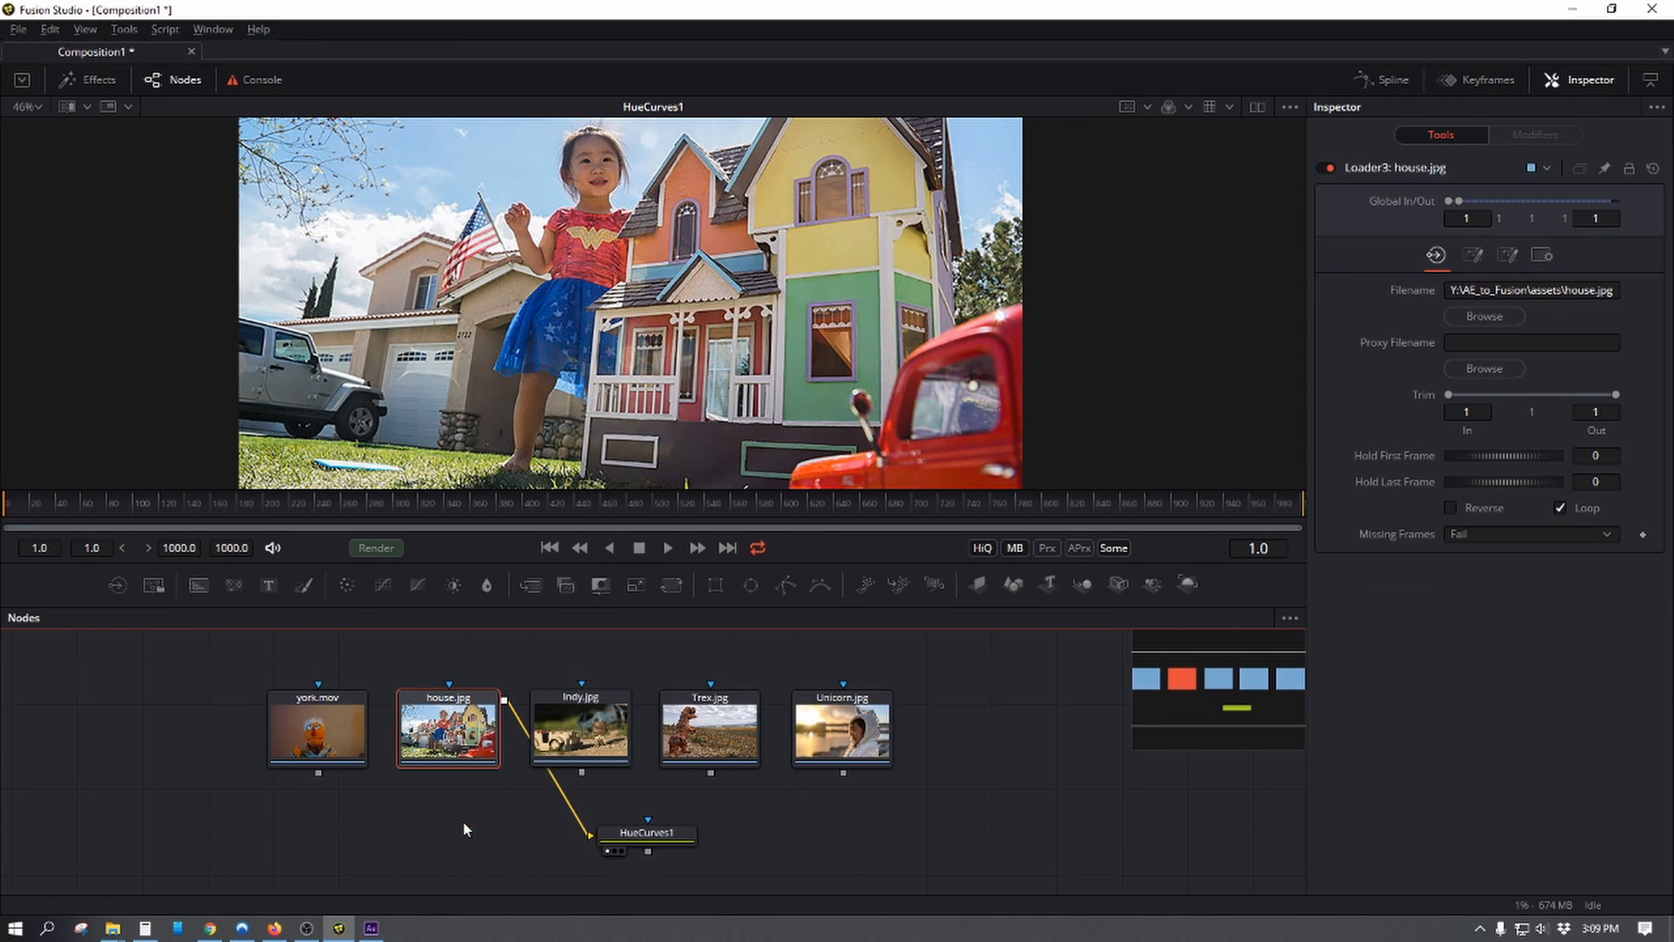
pyautogui.hotkey('ctrl', 'v')
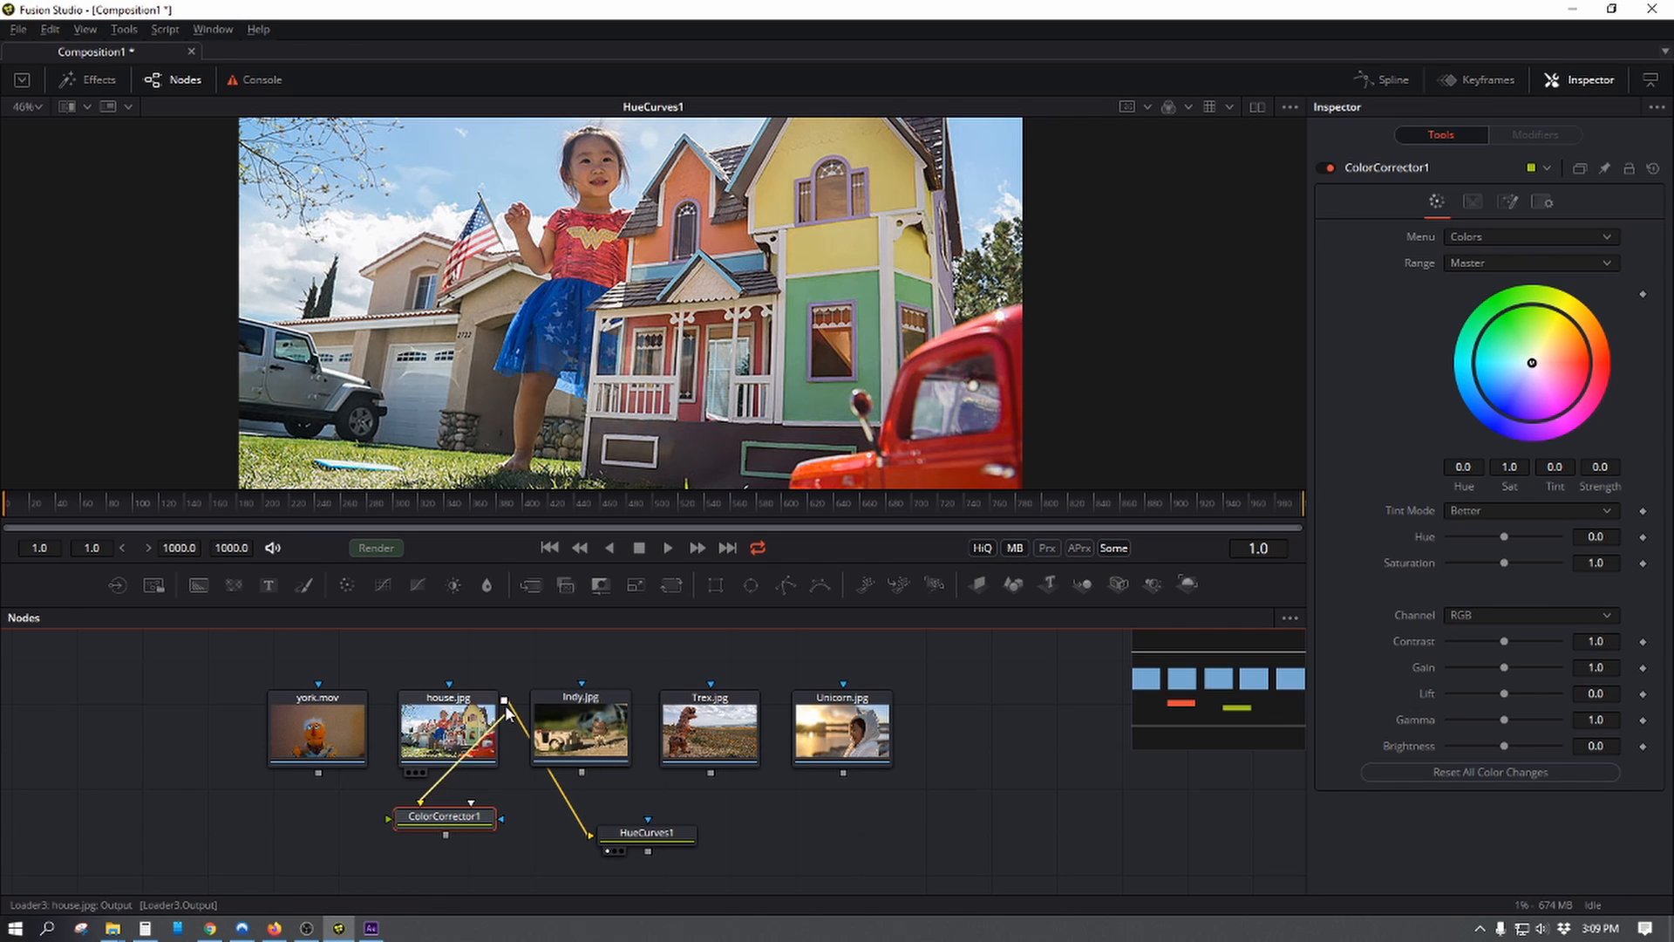
pyautogui.moveTo(504, 699); pyautogui.dragTo(470, 811)
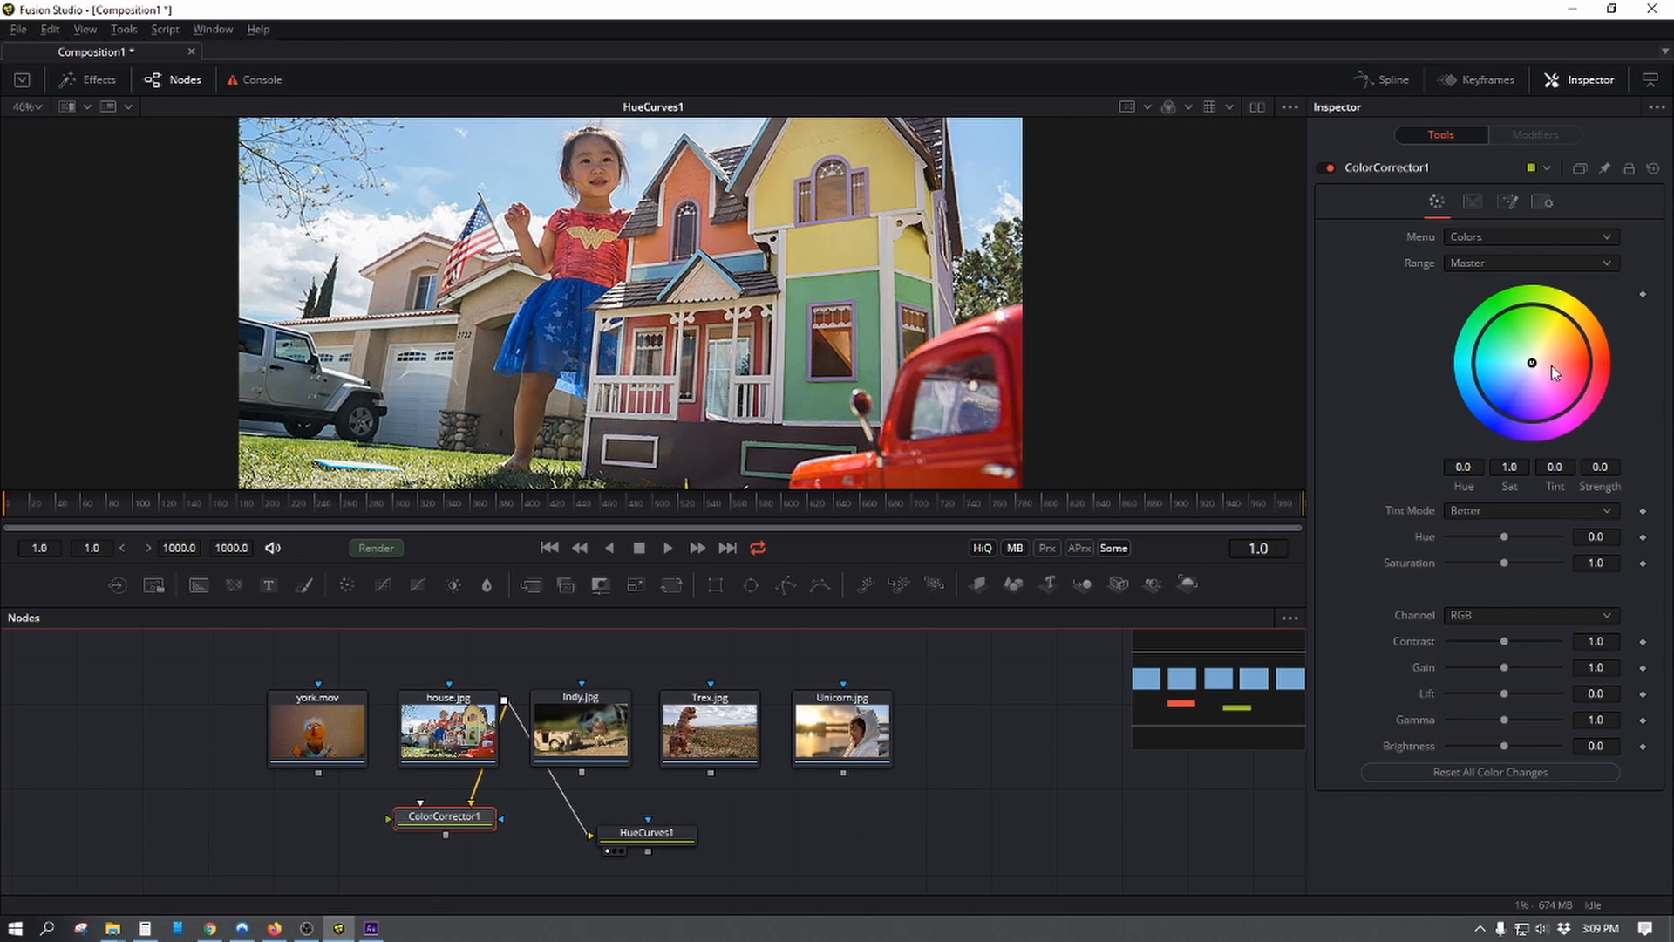
# - Tint the ColorCorrector1 master range green at a strength of about 0.65, keep saturation at 1.0, and show the node in the viewer
pyautogui.moveTo(1533, 363); pyautogui.dragTo(1503, 326)
pyautogui.press('1')
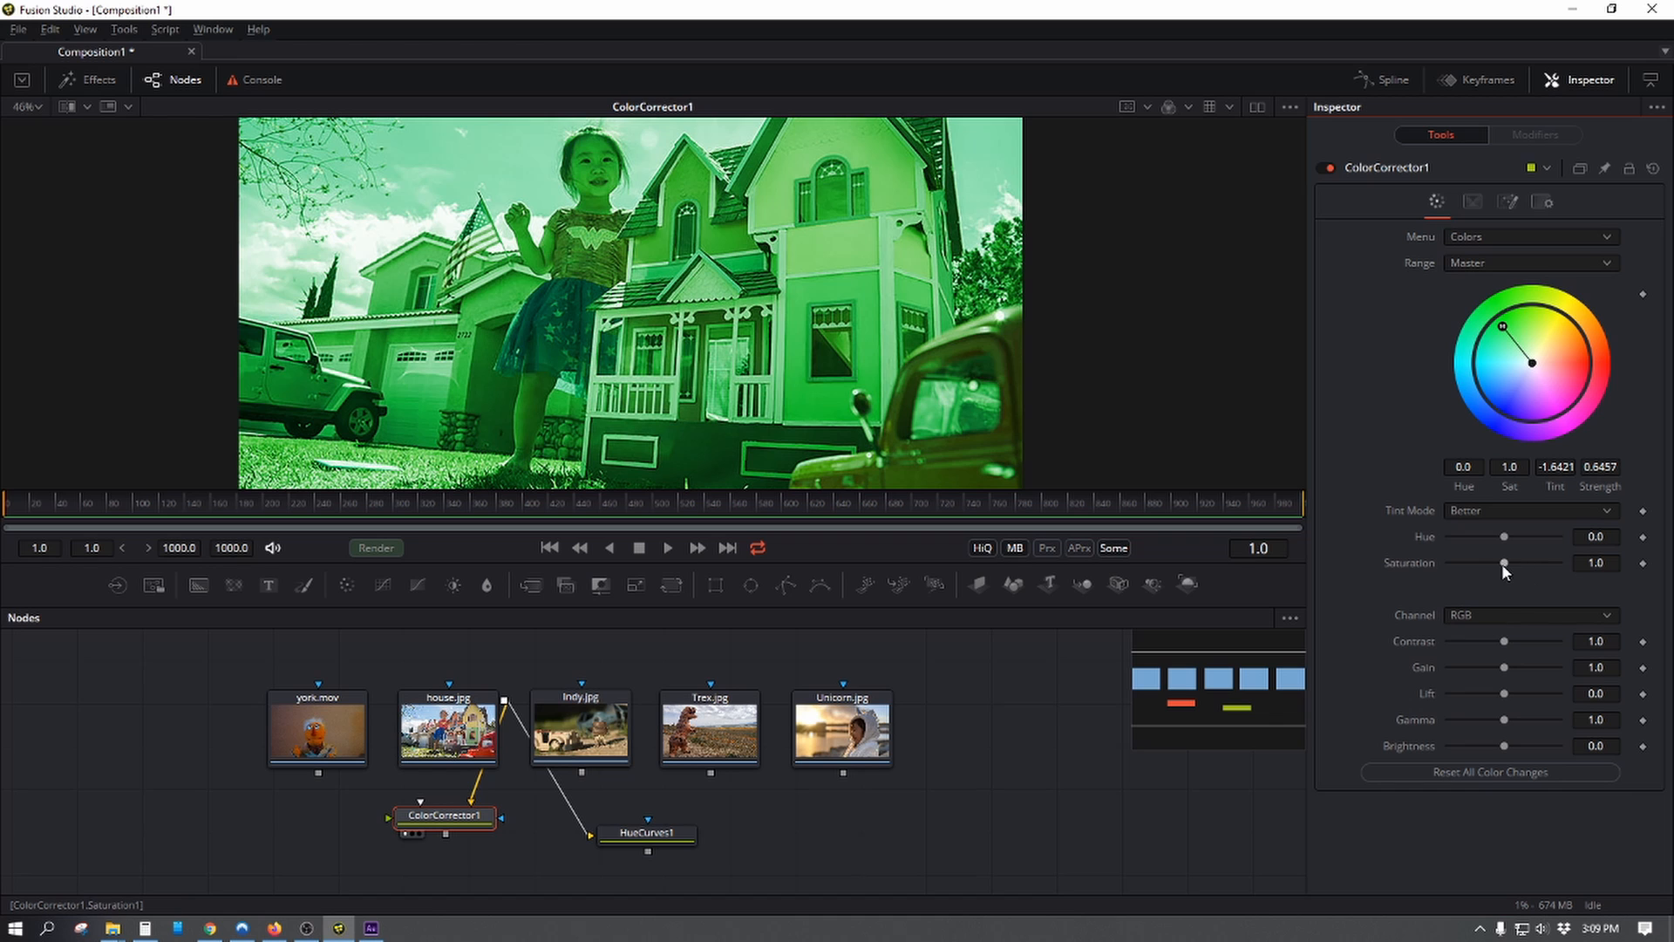
pyautogui.moveTo(1504, 564)
pyautogui.mouseDown()
pyautogui.moveTo(1481, 568)
pyautogui.moveTo(1509, 565)
pyautogui.mouseUp()
# - Switch to After Effects and look through the effect controls applied to house.jpg
pyautogui.hotkey('alt', 'Tab')
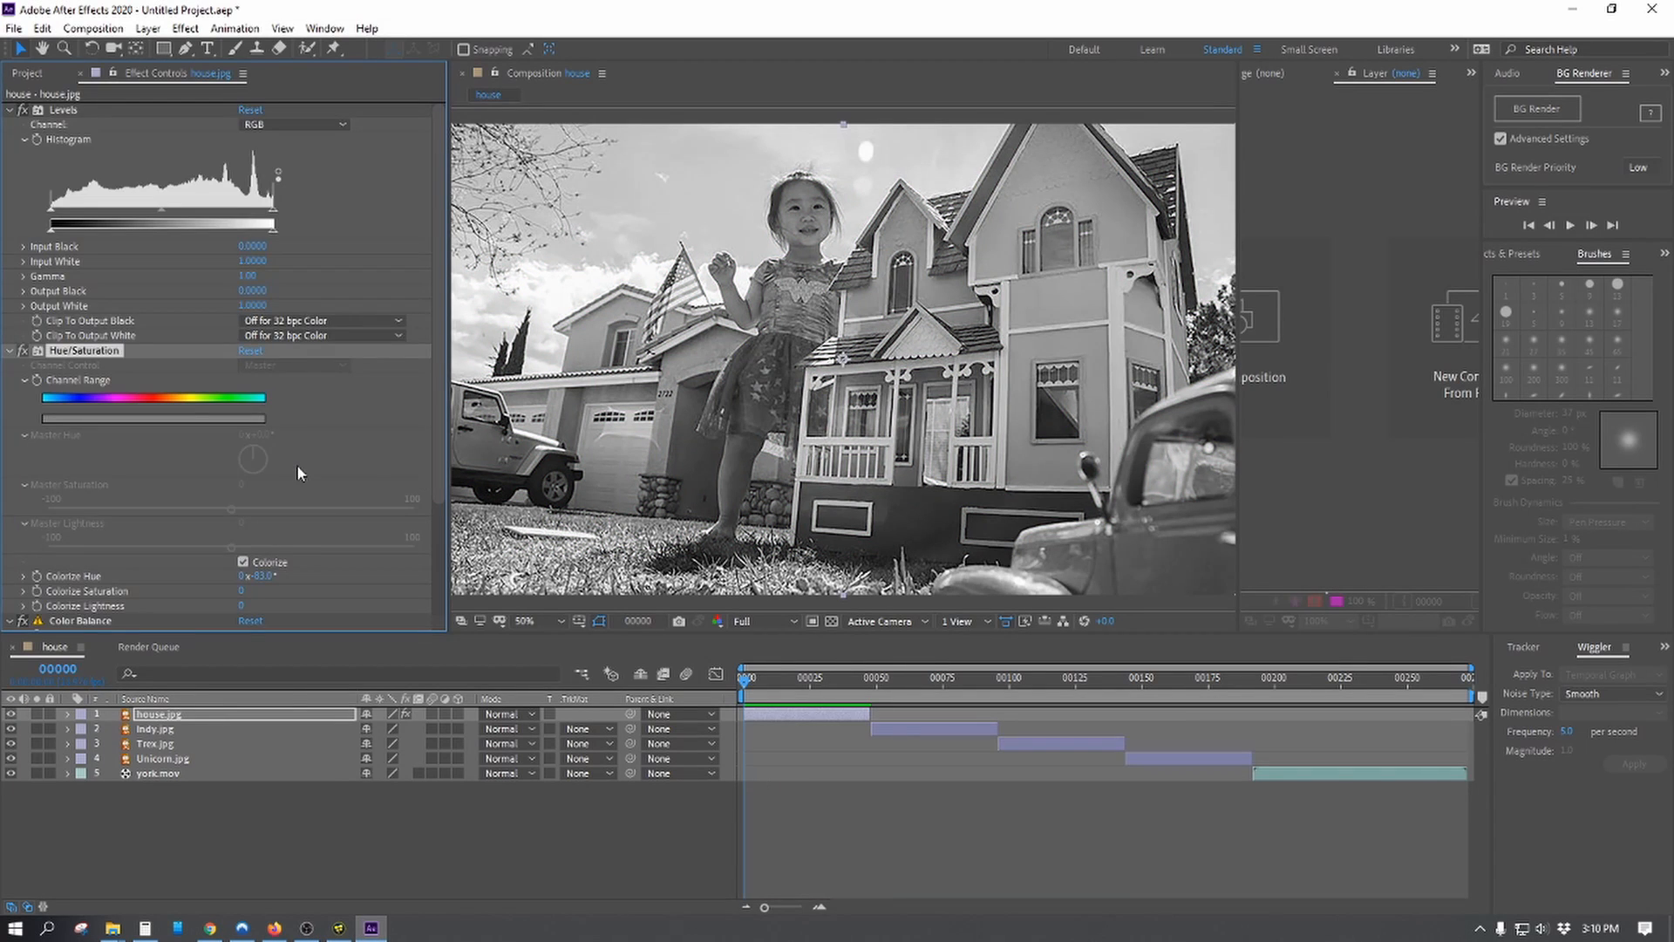
pyautogui.scroll(-3, 301, 464)
pyautogui.scroll(3, 302, 469)
pyautogui.scroll(-3, 169, 474)
pyautogui.scroll(3, 163, 478)
# - Switch to Fusion Studio and move the HueCurves1 node close beside ColorCorrector1
pyautogui.hotkey('alt', 'Tab')
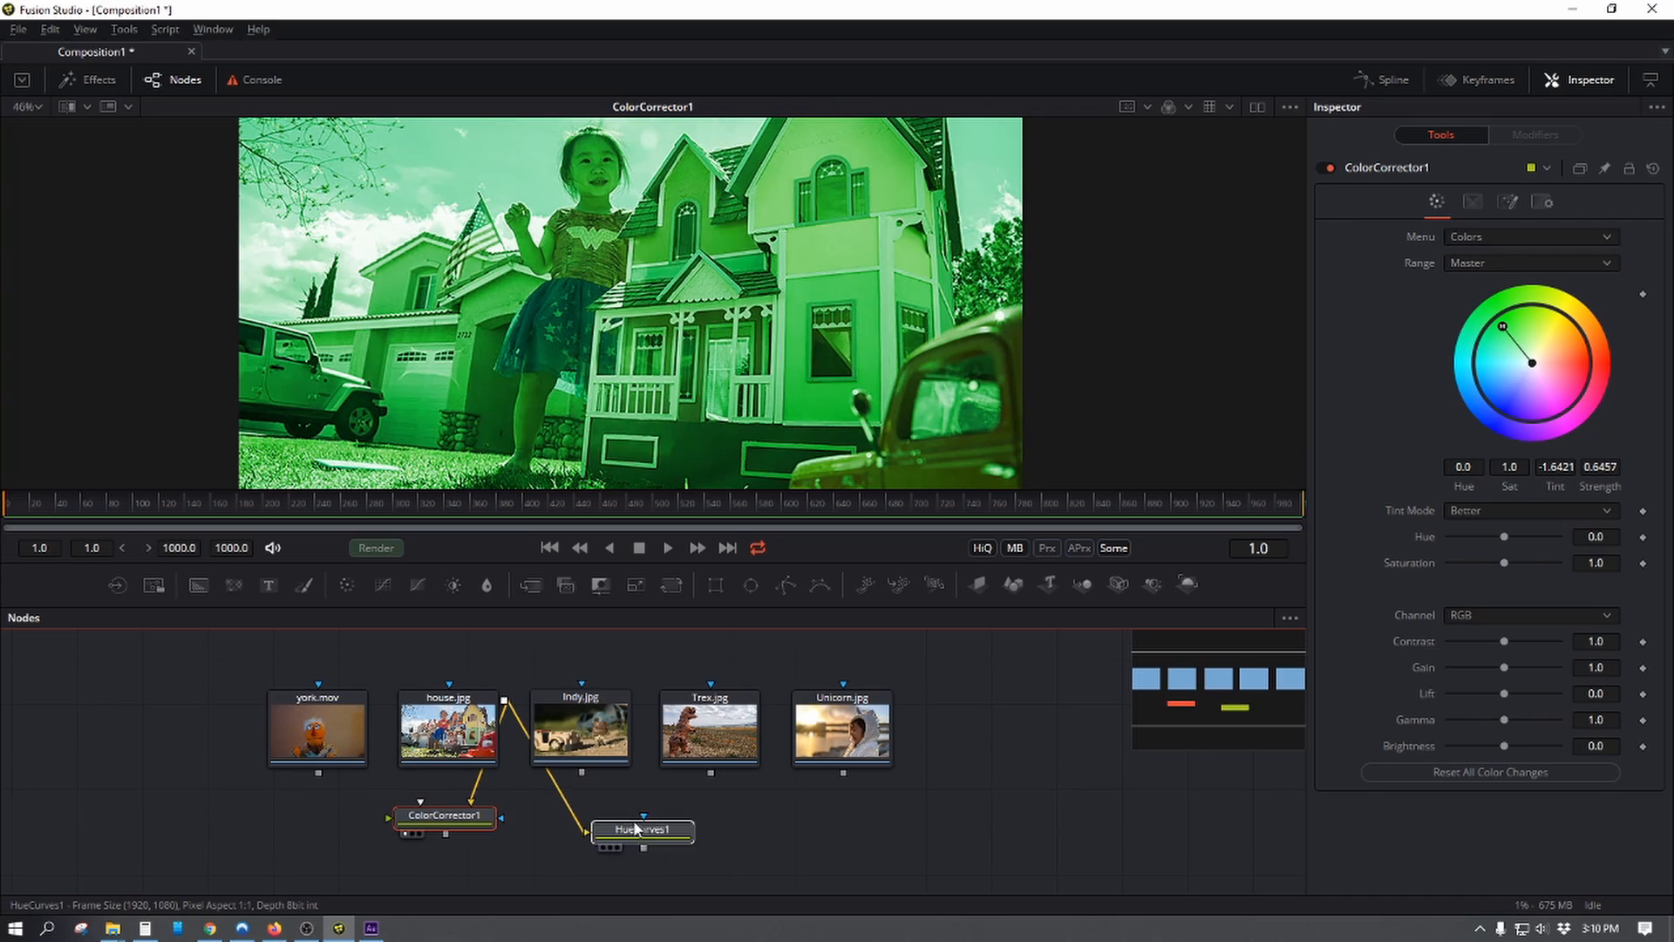
pyautogui.moveTo(637, 828); pyautogui.dragTo(567, 825)
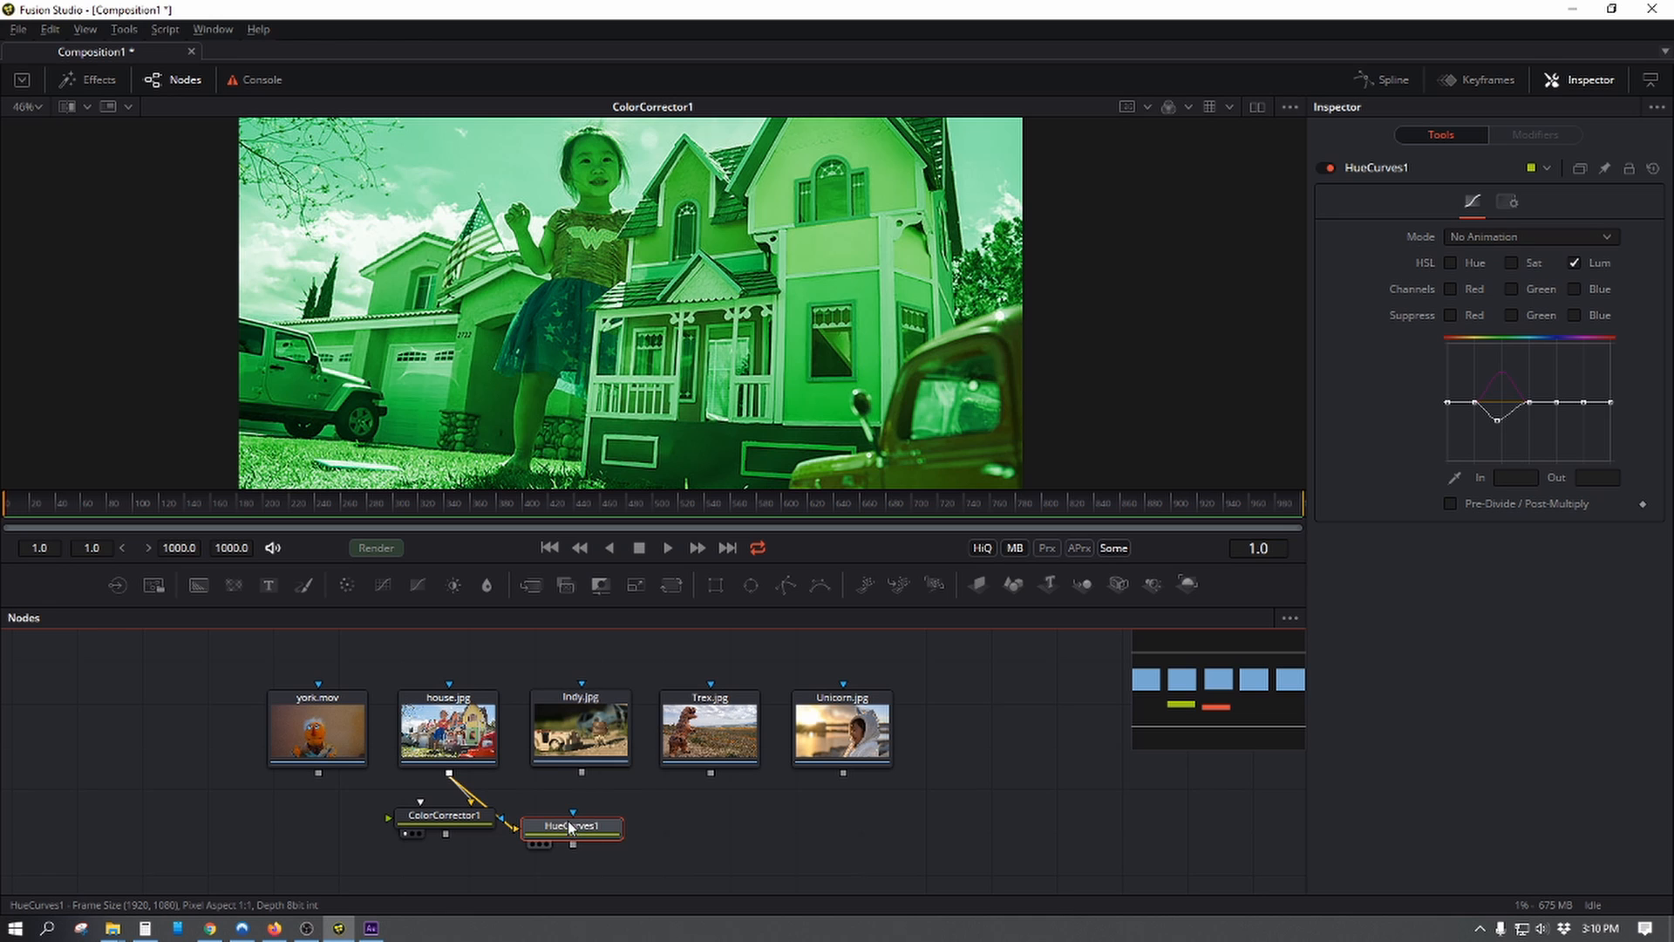
pyautogui.moveTo(570, 828); pyautogui.dragTo(565, 812)
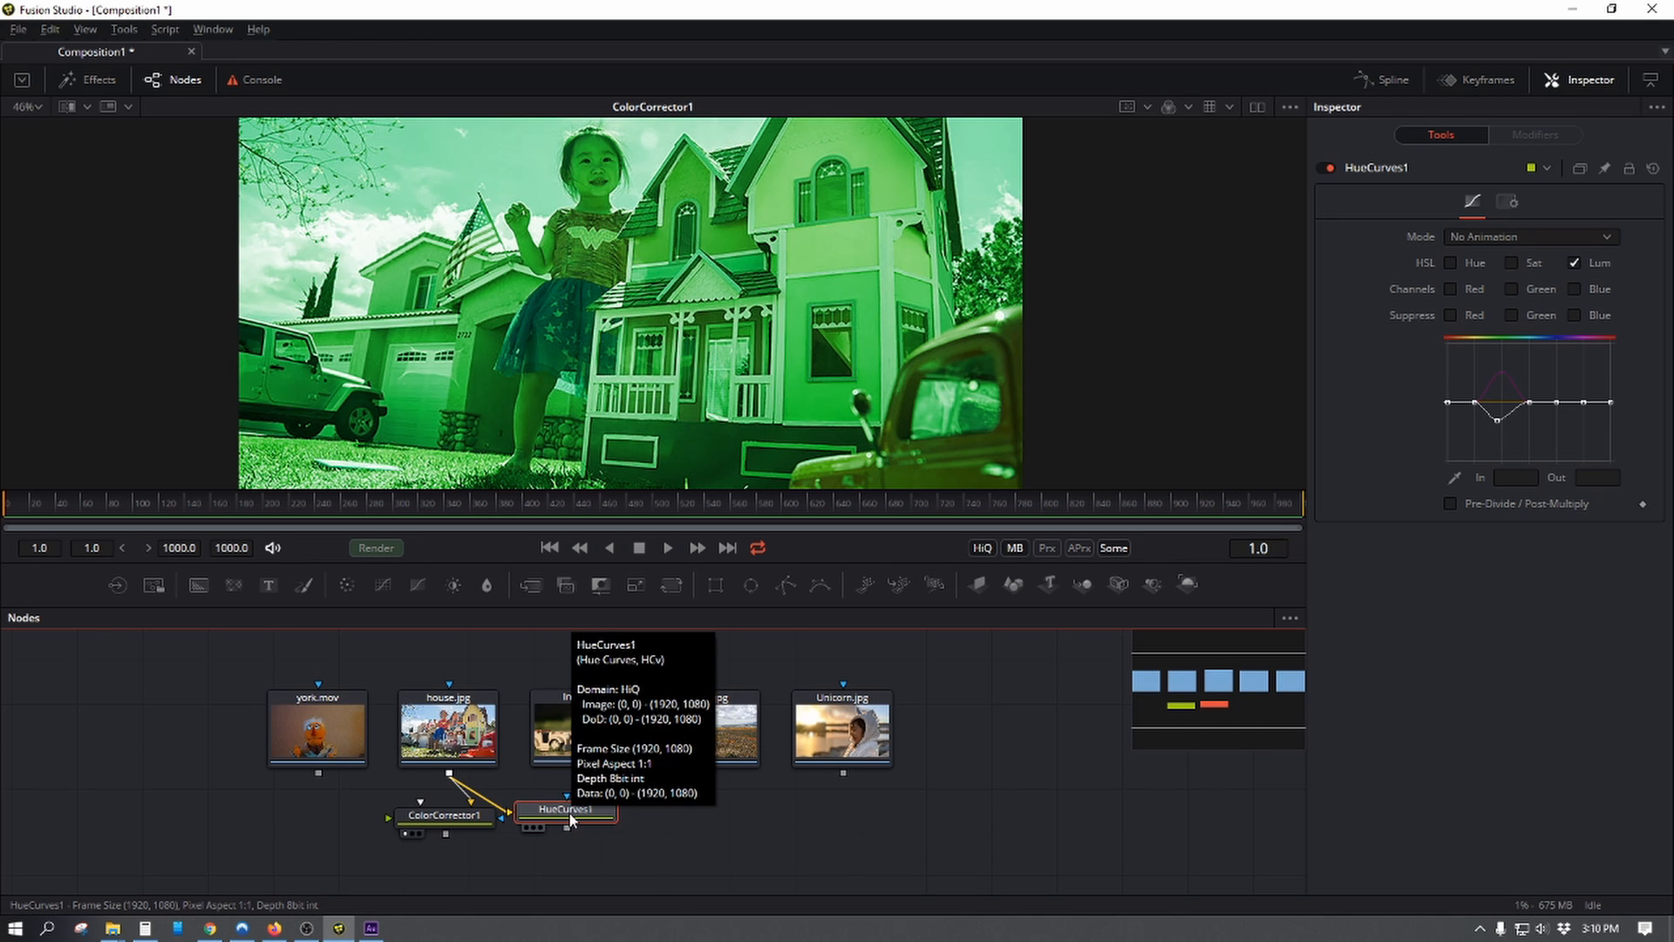